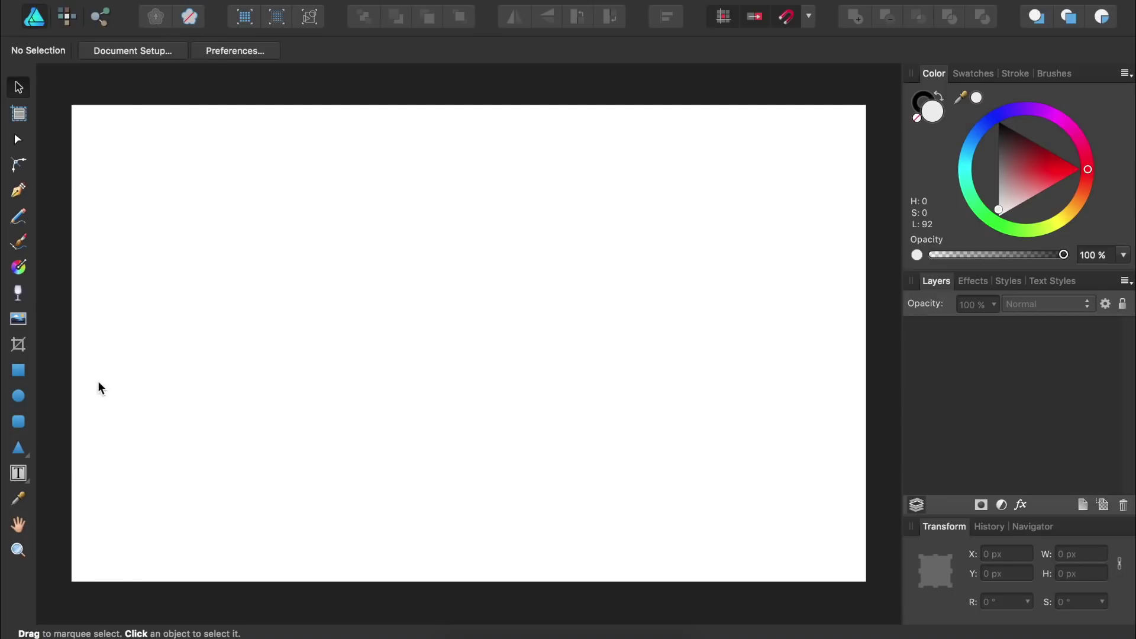
# Step: Draw a vertical rounded rectangle about 537 by 1002 px on the page and round its corners to 50 %
pyautogui.click(21, 427)
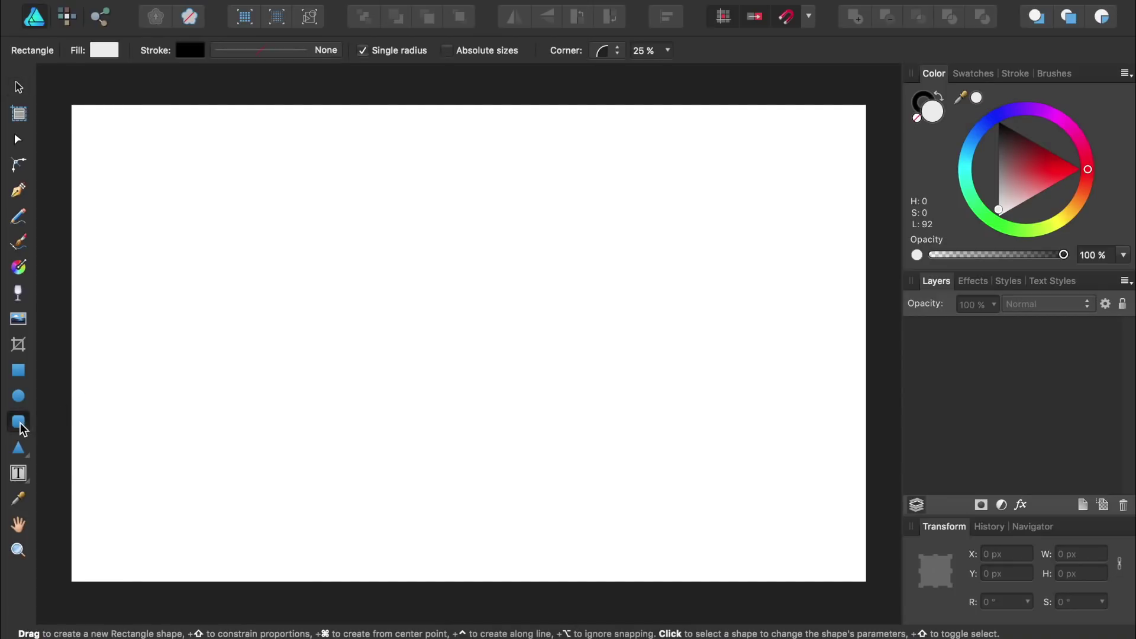
pyautogui.moveTo(282, 193); pyautogui.dragTo(453, 511)
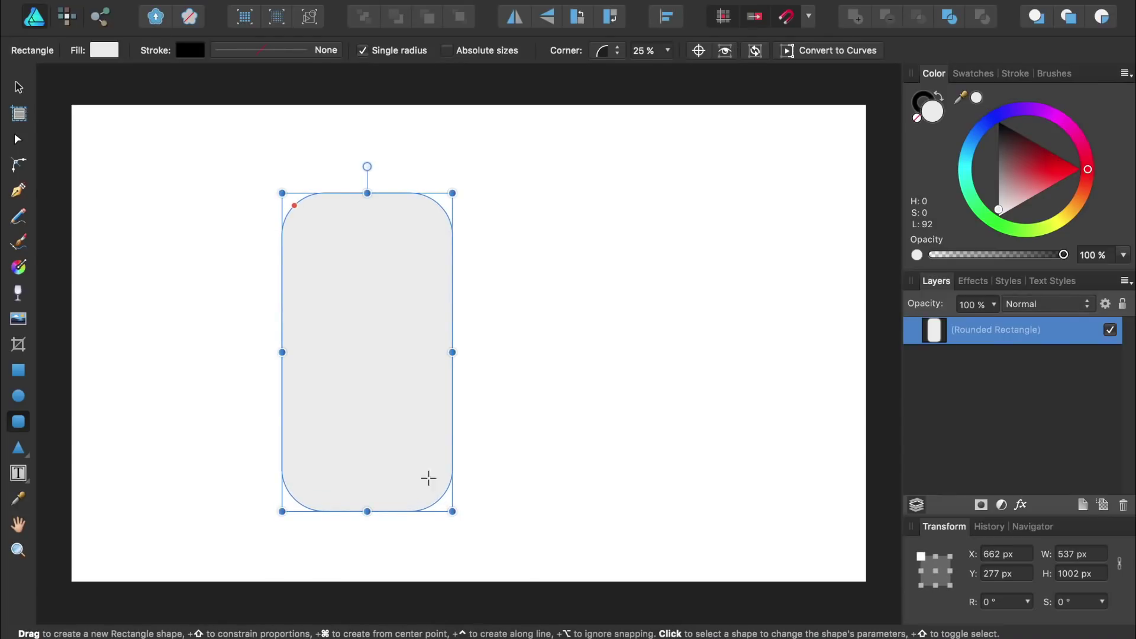
pyautogui.moveTo(294, 205); pyautogui.dragTo(338, 257)
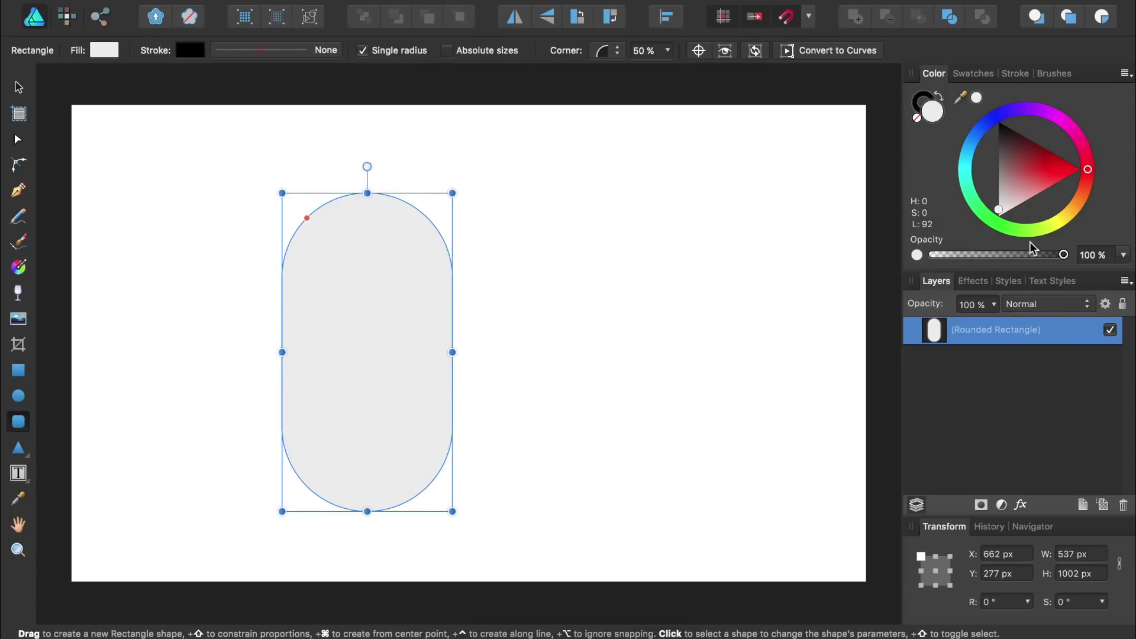
# Step: Fill the rounded rectangle pale beige (about H 46, S 56, L 78) without a stroke and move it to the page centre
pyautogui.click(1071, 214)
pyautogui.moveTo(1064, 209); pyautogui.dragTo(1004, 188)
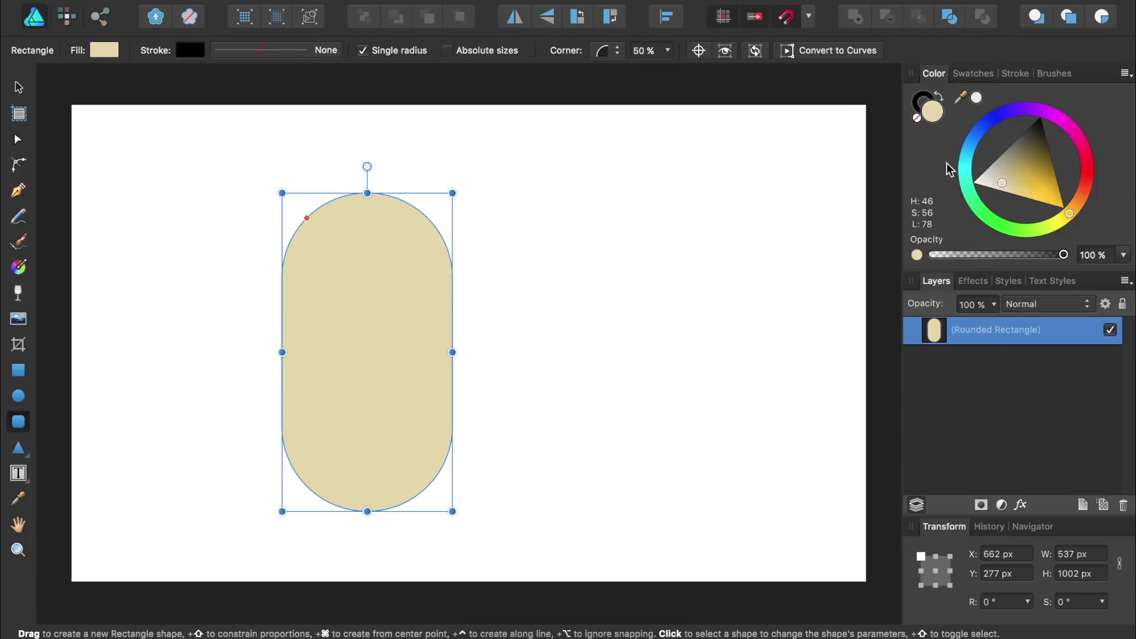
pyautogui.click(917, 101)
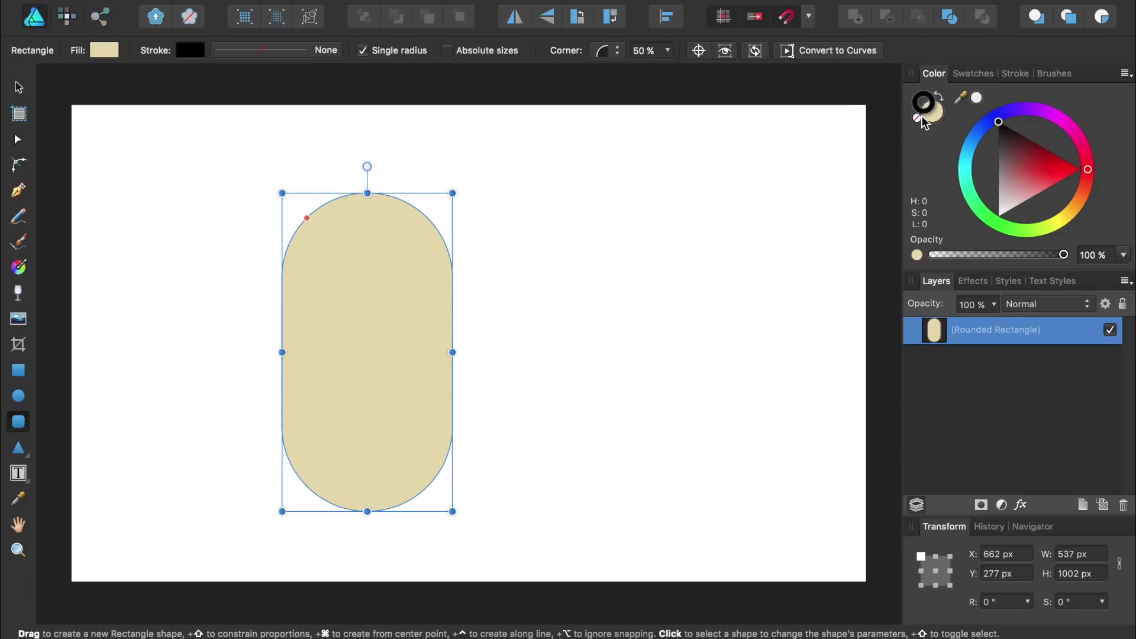
pyautogui.click(917, 118)
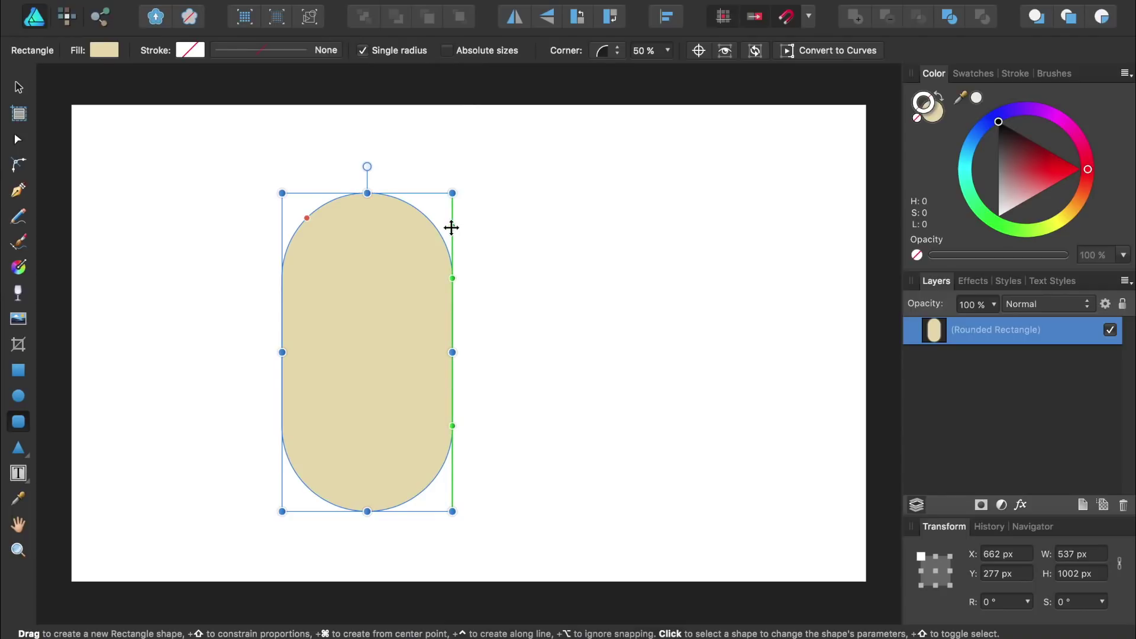
pyautogui.moveTo(452, 228); pyautogui.dragTo(548, 230)
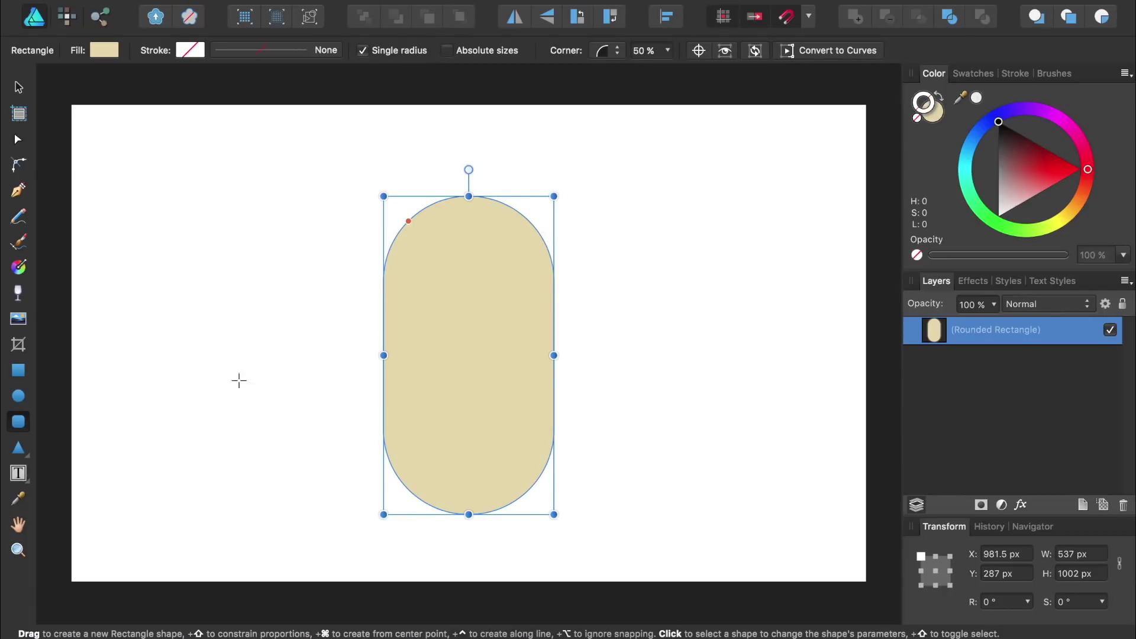
# Step: Draw a circle about 689 px wide beside the beige shape, filled dark blue (about H 230, S 85, L 30) with no stroke
pyautogui.click(22, 397)
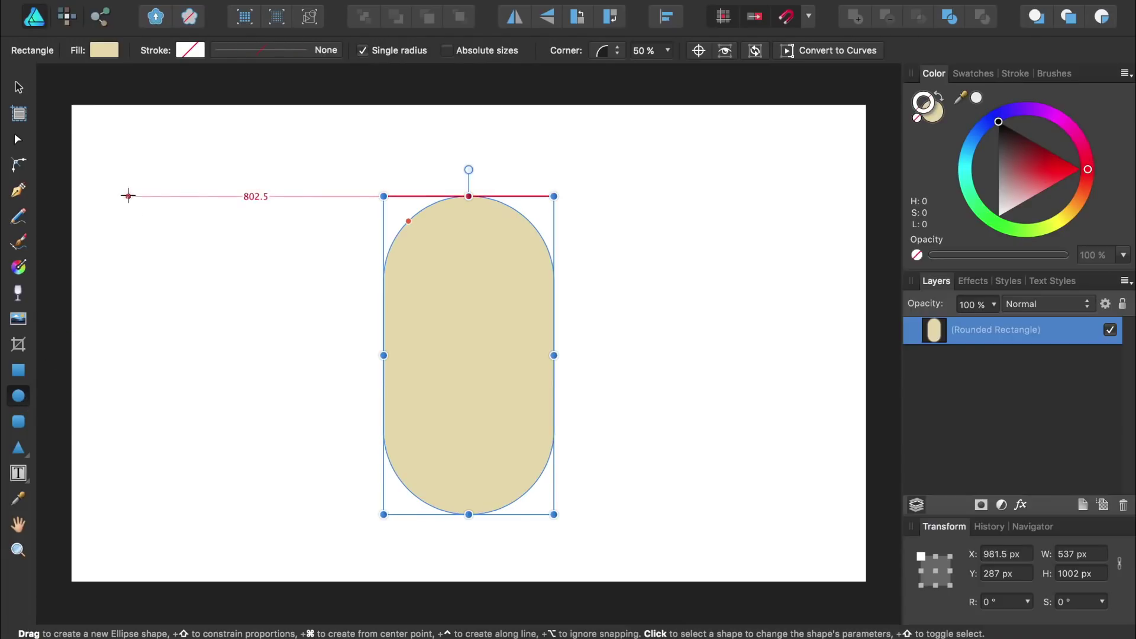
pyautogui.moveTo(128, 196); pyautogui.dragTo(347, 494)
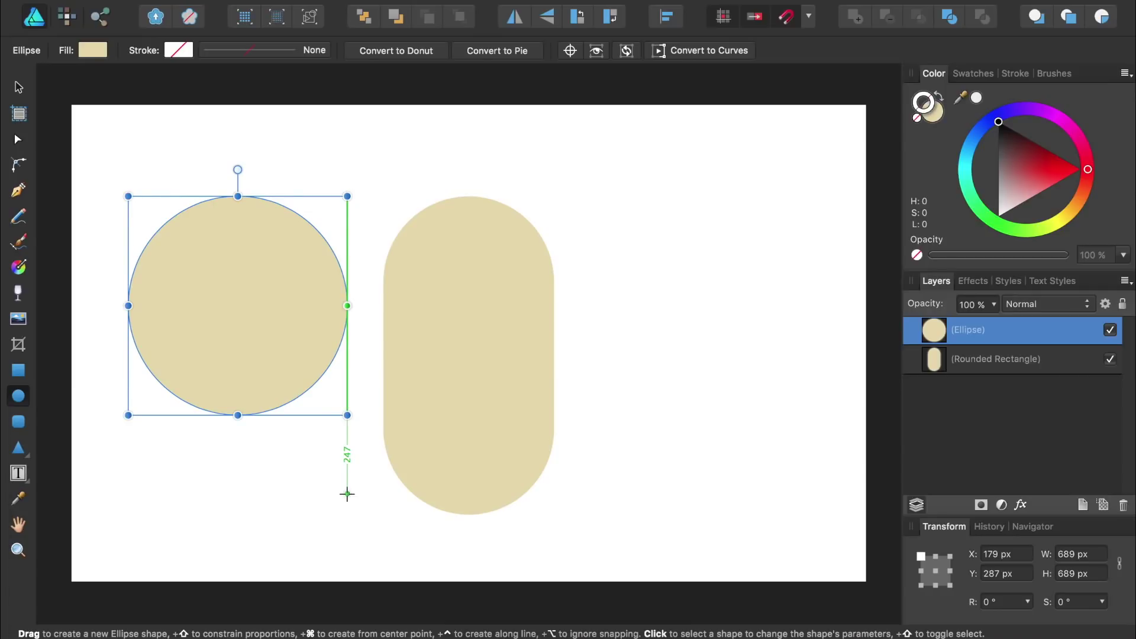
pyautogui.click(987, 122)
pyautogui.moveTo(1000, 156); pyautogui.dragTo(1003, 173)
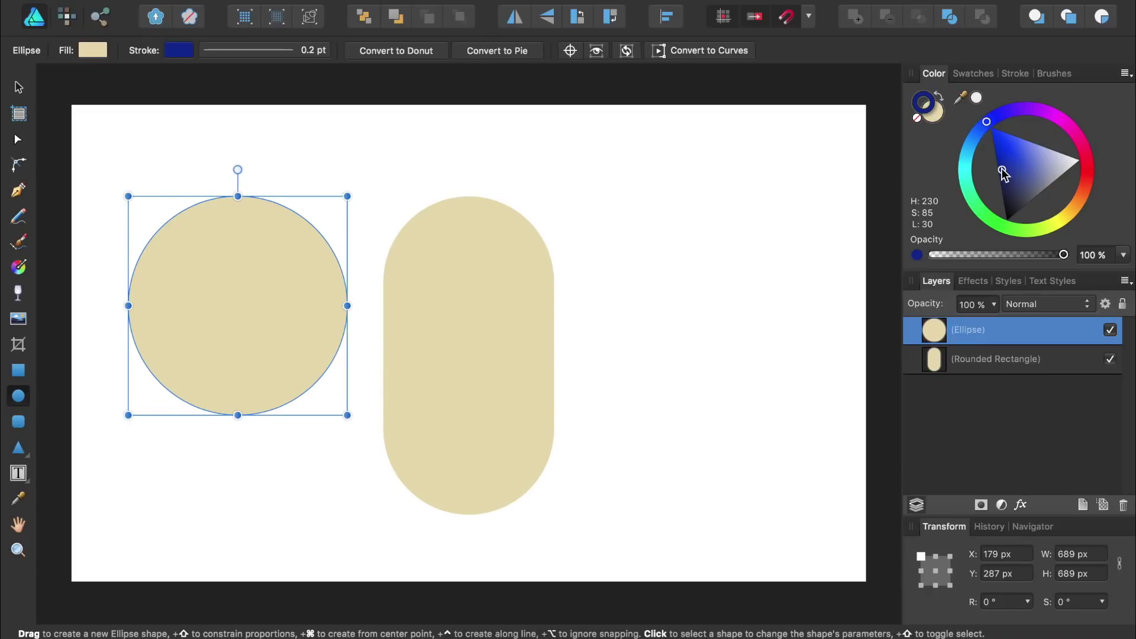
pyautogui.click(939, 97)
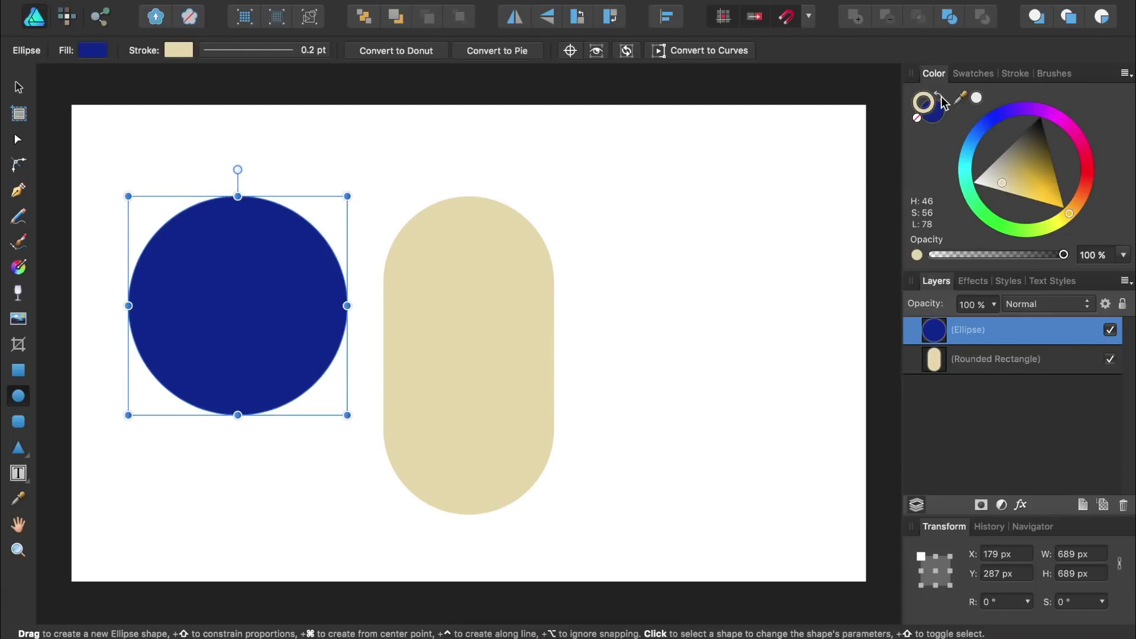
pyautogui.click(917, 119)
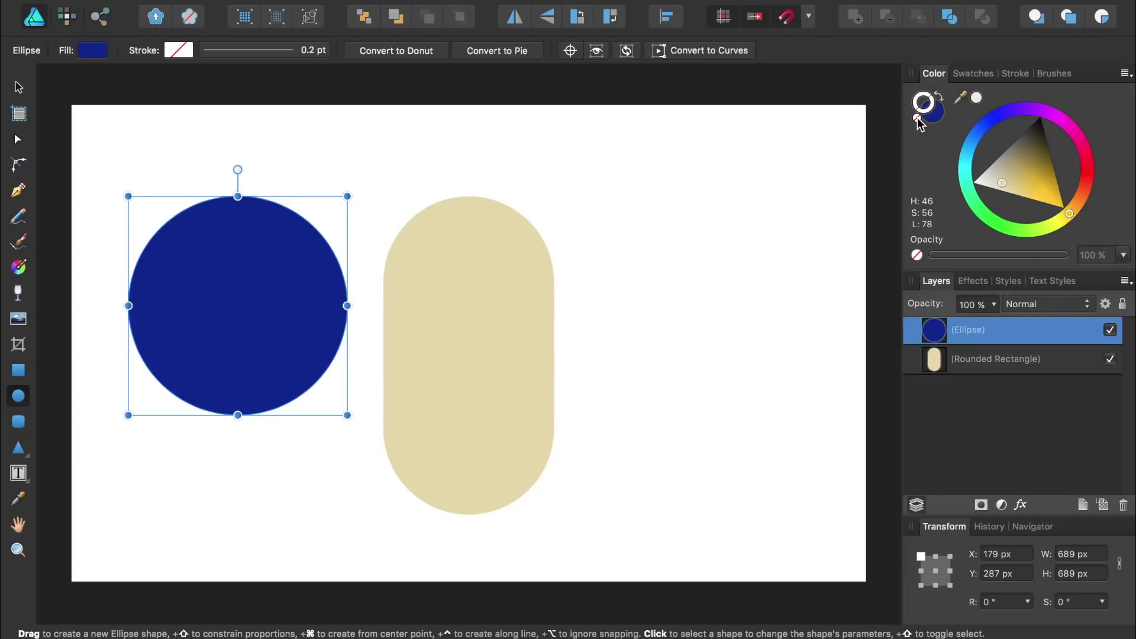
# Step: Centre the blue circle horizontally over the top of the beige head at about Y 99 px and send it behind the head
pyautogui.moveTo(398, 243); pyautogui.dragTo(572, 185)
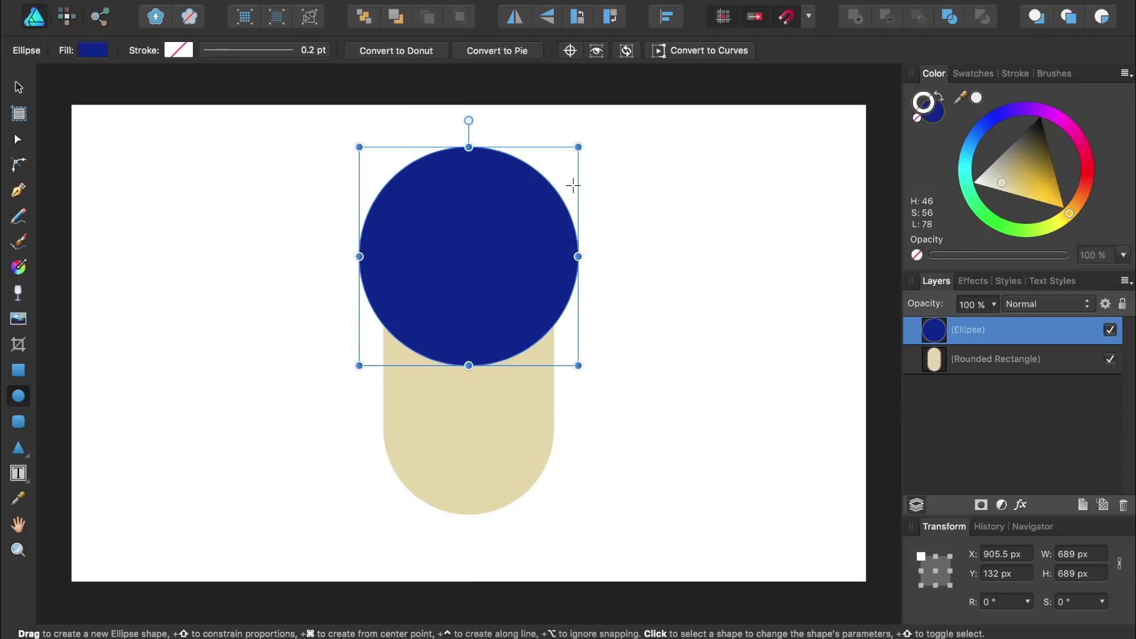
pyautogui.click(365, 23)
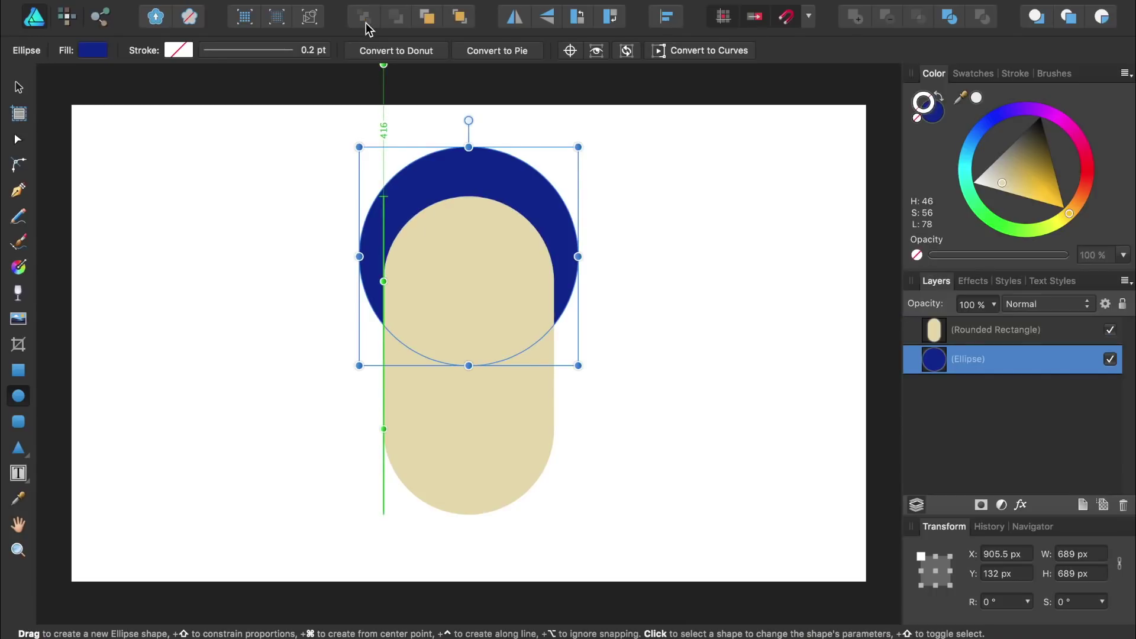
pyautogui.moveTo(553, 188); pyautogui.dragTo(577, 190)
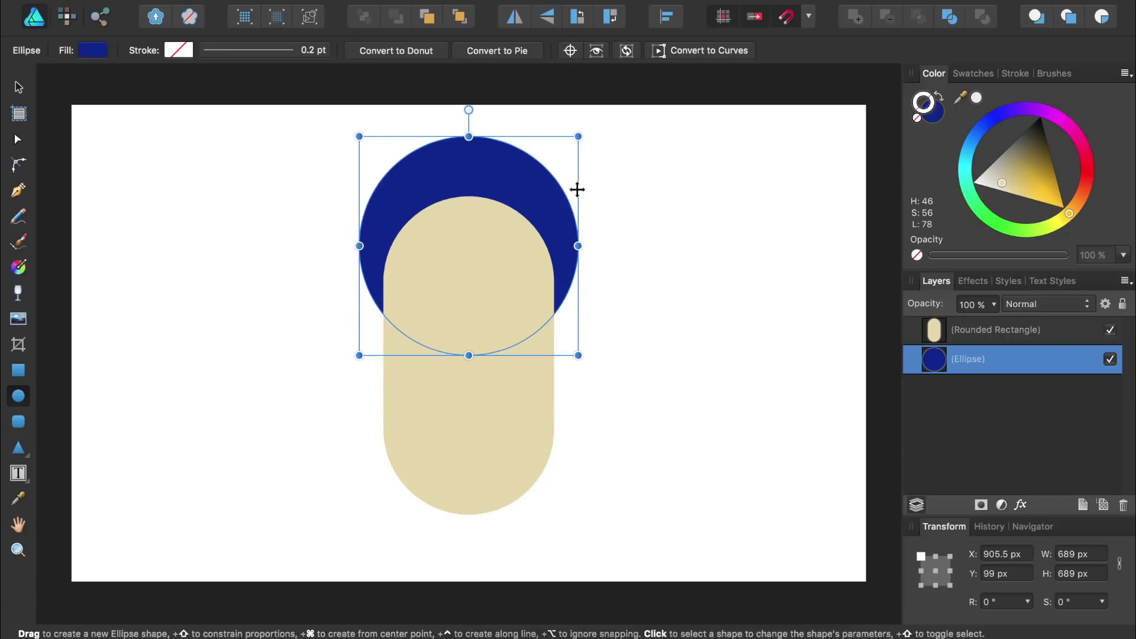
# Step: Draw a second blue circle about 293.5 px wide and place it in front of the head at the hair's upper left
pyautogui.moveTo(183, 193); pyautogui.dragTo(278, 312)
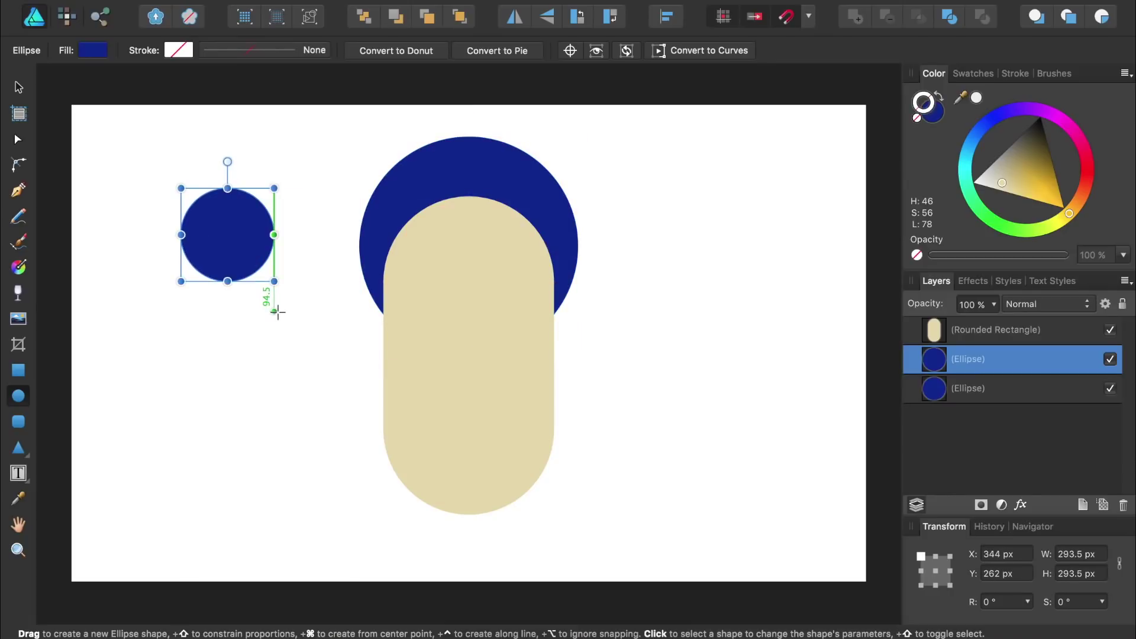
pyautogui.moveTo(277, 268); pyautogui.dragTo(473, 216)
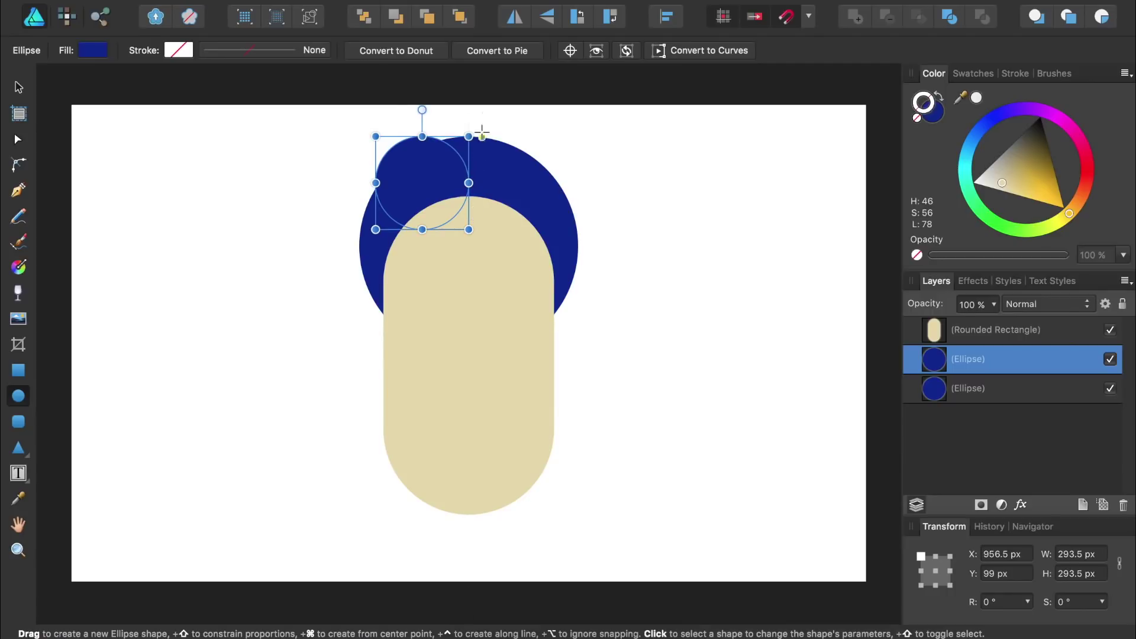
pyautogui.click(460, 17)
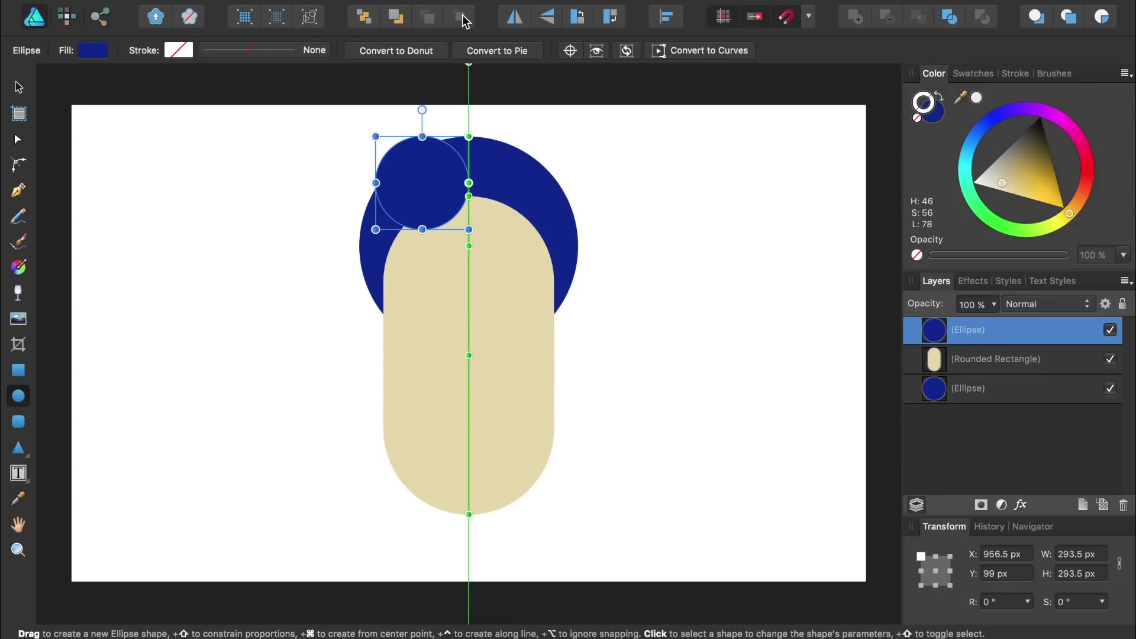
# Step: Duplicate the small blue circle onto the head's centre line and stretch the copy to about 382 px tall
pyautogui.press('v')
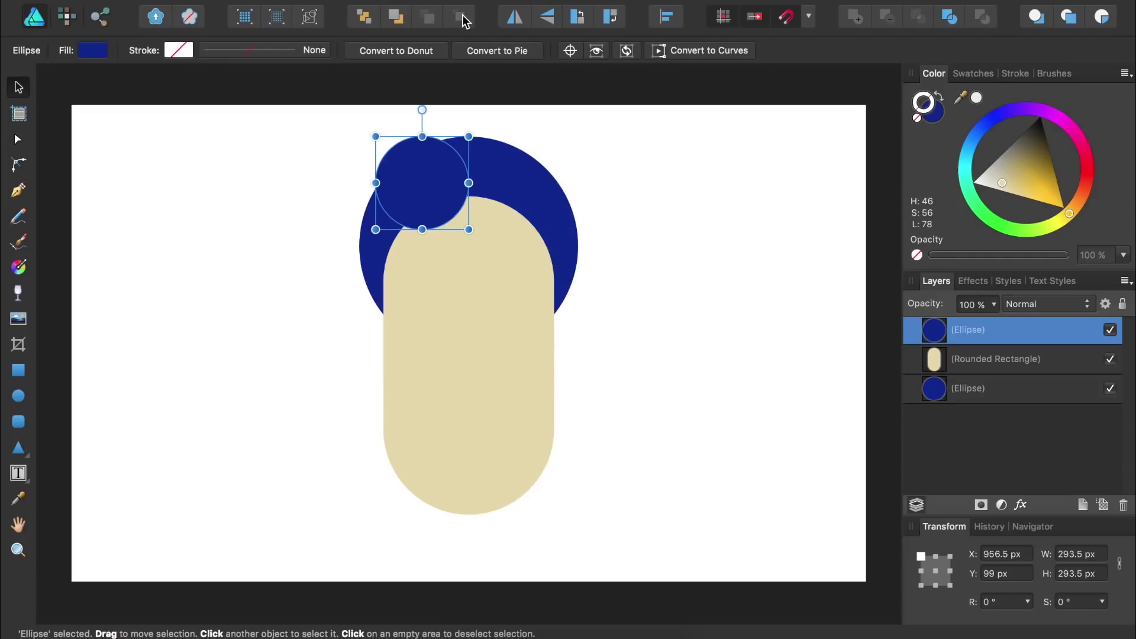
pyautogui.keyDown('alt'); pyautogui.moveTo(422, 181); pyautogui.dragTo(468, 180); pyautogui.keyUp('alt')
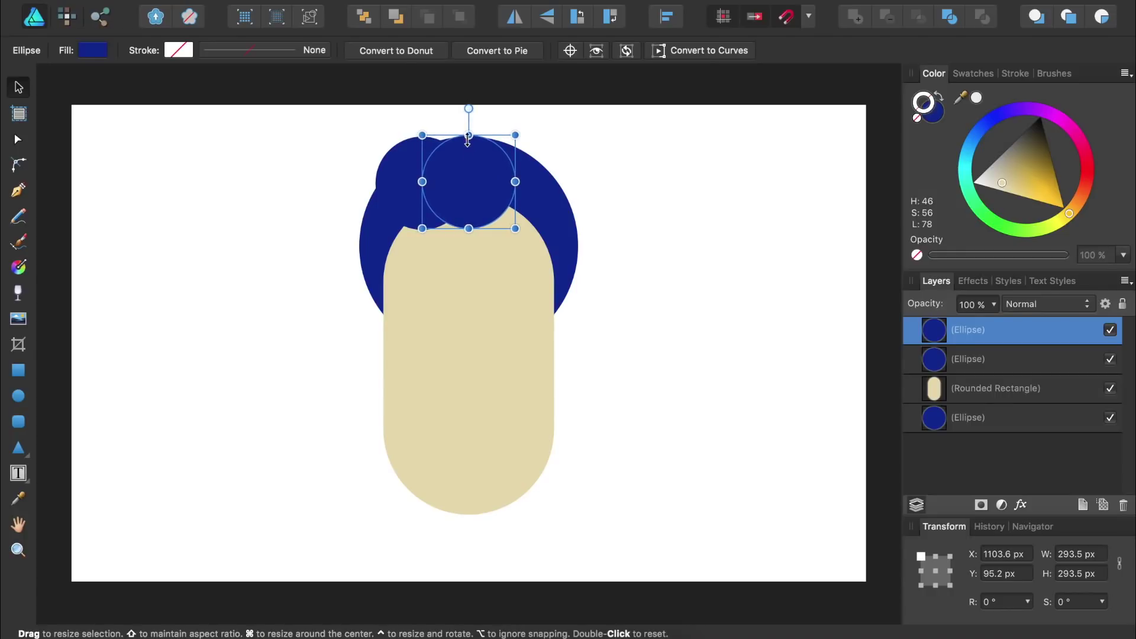
pyautogui.moveTo(469, 135); pyautogui.dragTo(469, 124)
pyautogui.moveTo(469, 228); pyautogui.dragTo(469, 244)
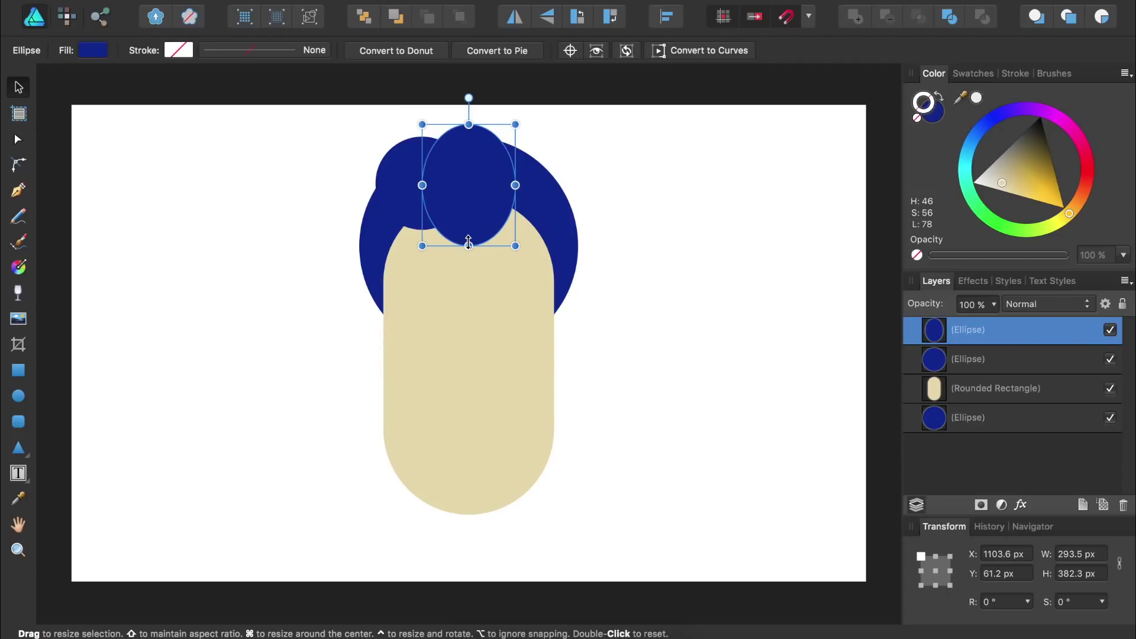
# Step: Duplicate the stretched blue ellipse to its right and lengthen the copy to about 432 px tall
pyautogui.keyDown('alt'); pyautogui.moveTo(467, 200); pyautogui.dragTo(514, 200); pyautogui.keyUp('alt')
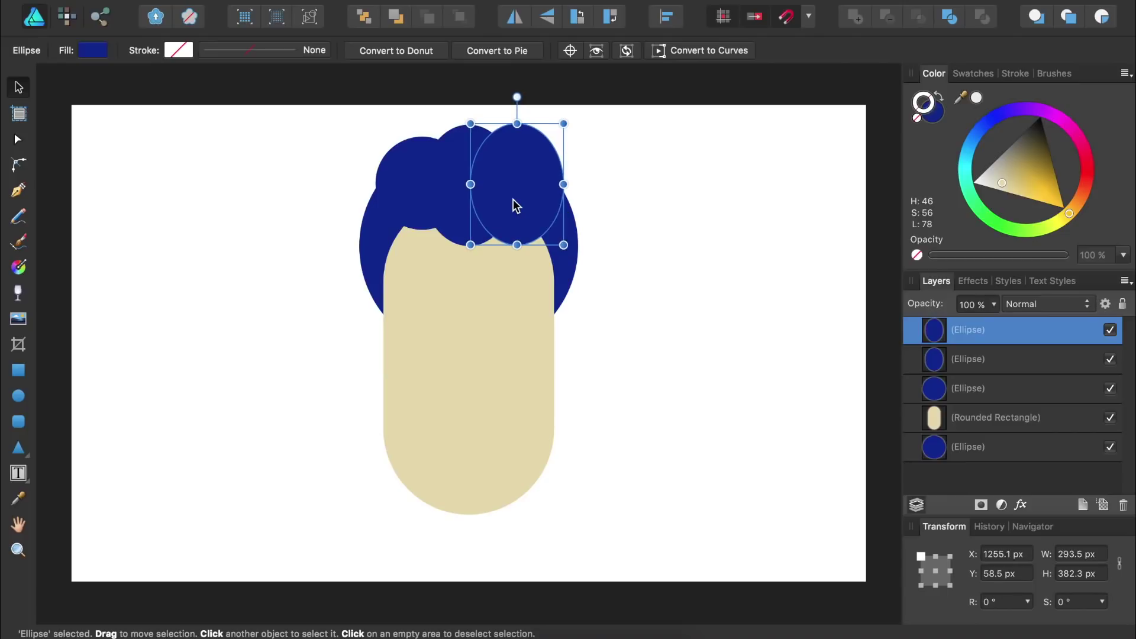
pyautogui.moveTo(517, 245); pyautogui.dragTo(517, 255)
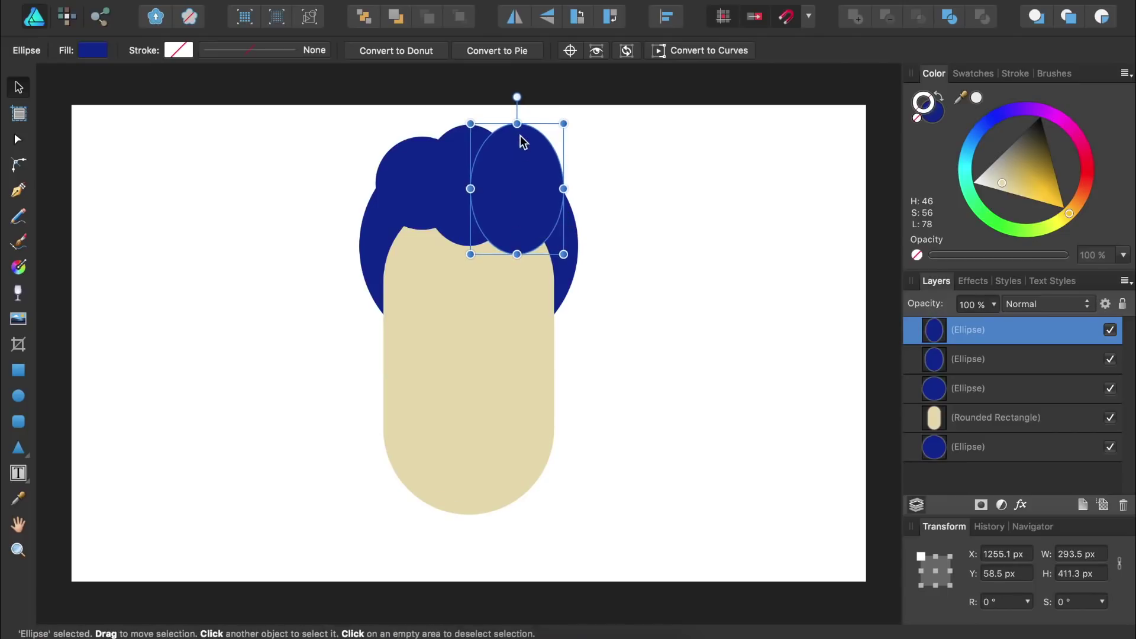
pyautogui.moveTo(517, 123); pyautogui.dragTo(517, 115)
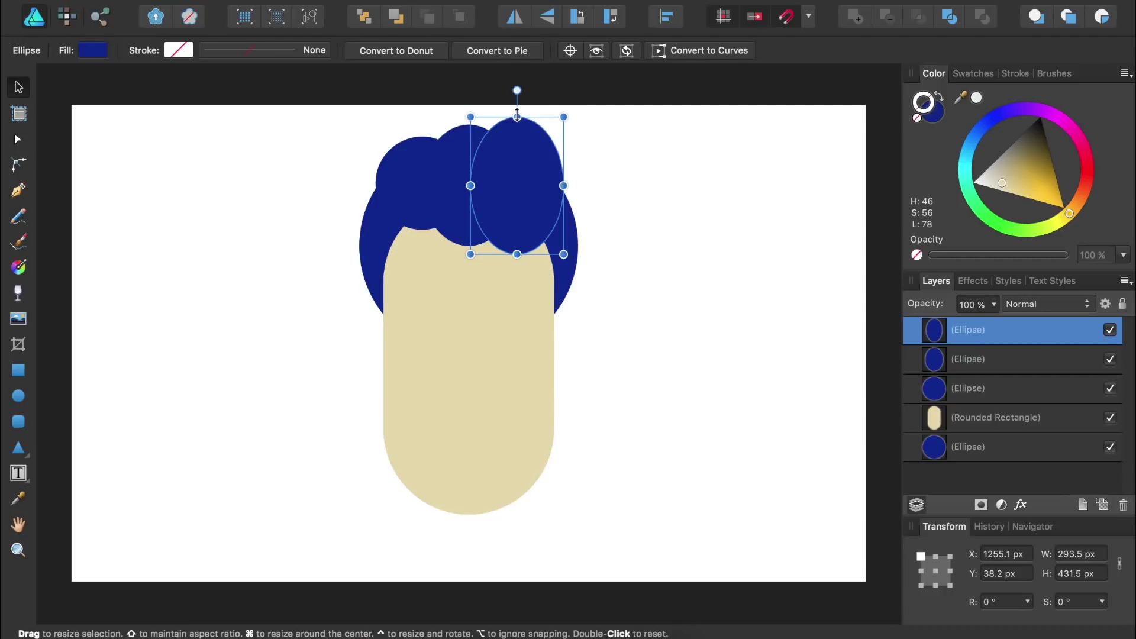
# Step: Duplicate the tallest hair ellipse to the head's right edge and resize the copy to about 199 by 294 px
pyautogui.keyDown('alt'); pyautogui.moveTo(515, 180); pyautogui.dragTo(563, 221); pyautogui.keyUp('alt')
pyautogui.moveTo(564, 304); pyautogui.dragTo(565, 254)
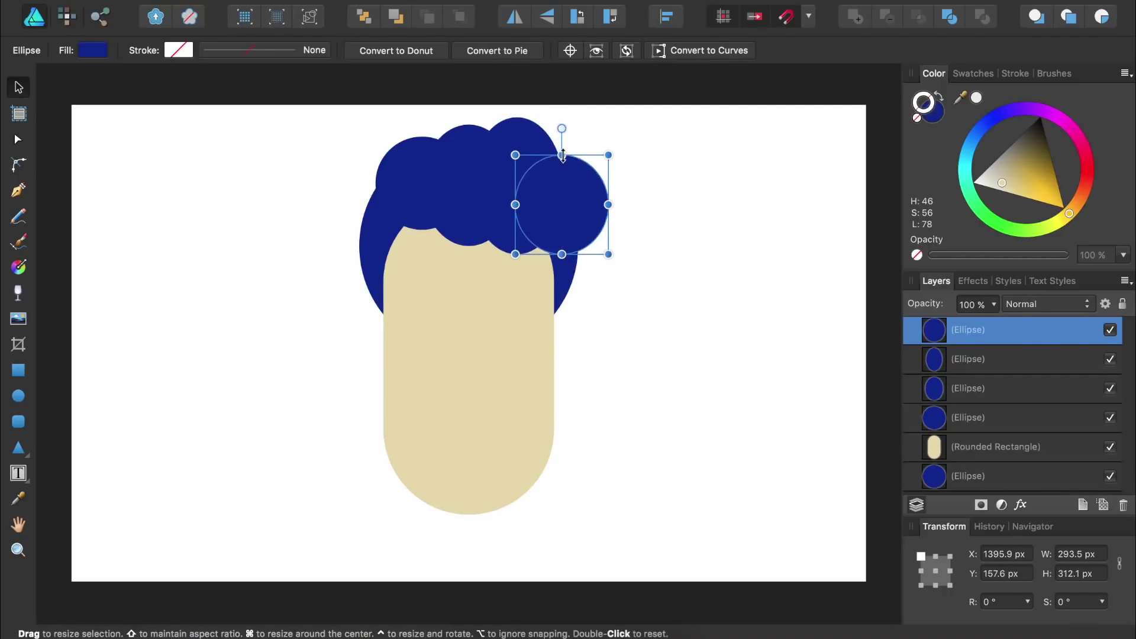
pyautogui.moveTo(609, 148); pyautogui.dragTo(584, 162)
pyautogui.moveTo(568, 207); pyautogui.dragTo(570, 219)
pyautogui.moveTo(553, 175); pyautogui.dragTo(554, 170)
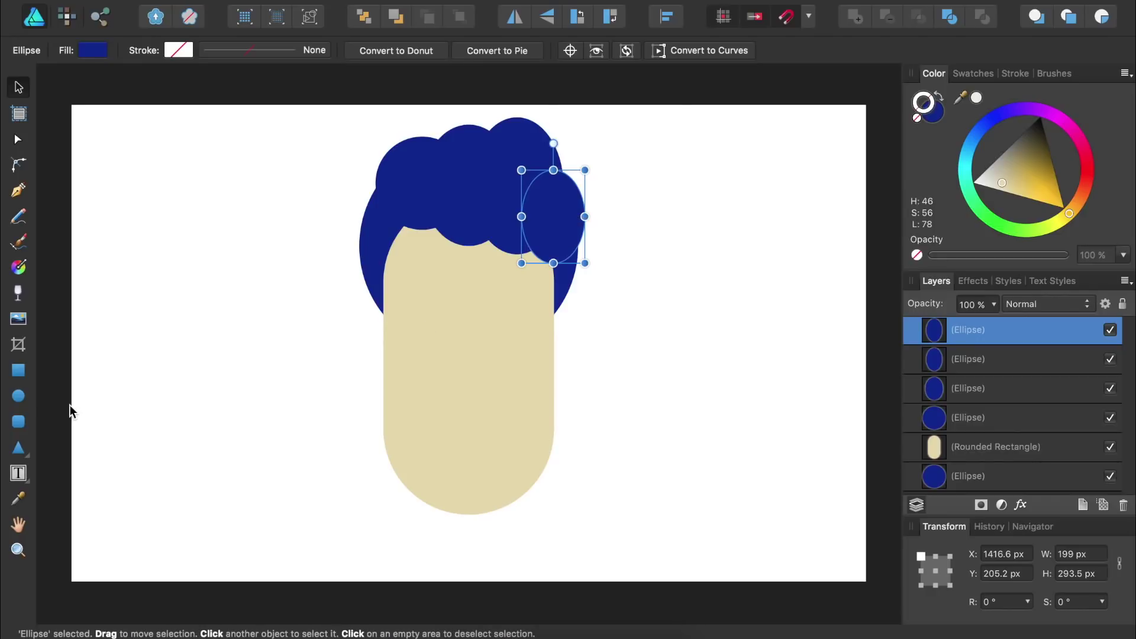
# Step: Draw a small upright ellipse about 121 by 188 px left of the head and fill it near-black navy (about H 230, S 100, L 6)
pyautogui.click(19, 396)
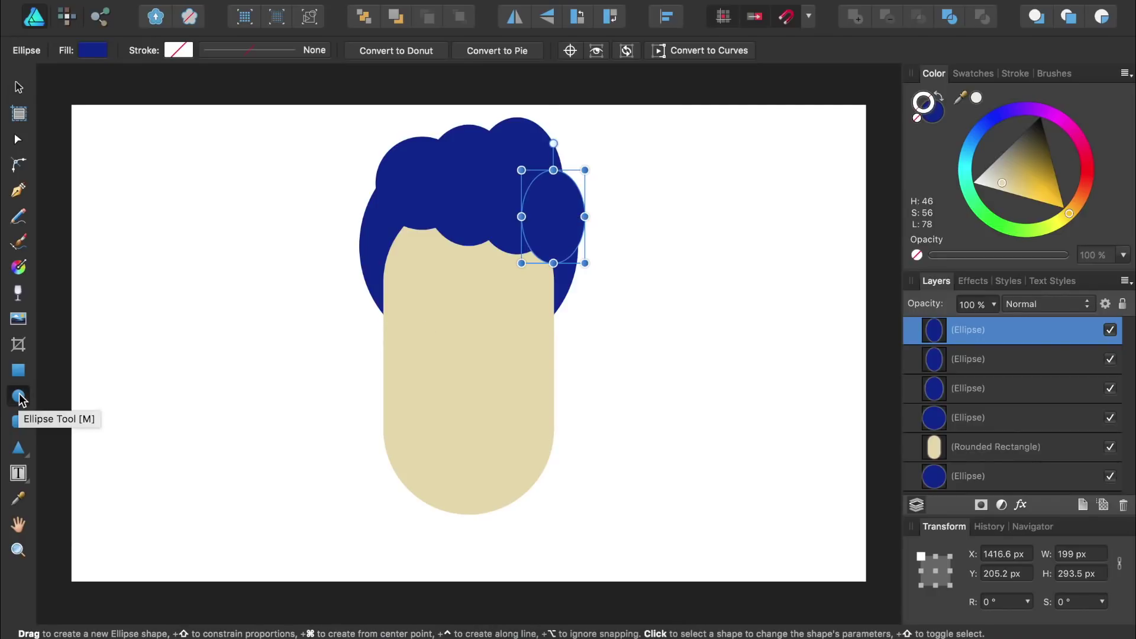
pyautogui.moveTo(141, 308); pyautogui.dragTo(180, 368)
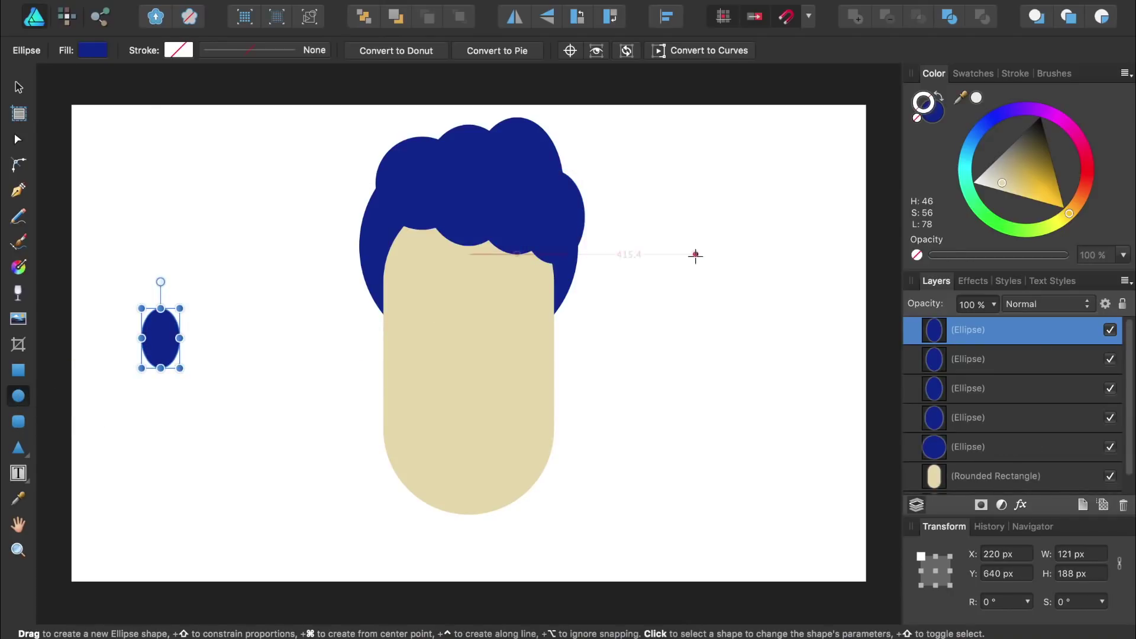
pyautogui.click(934, 114)
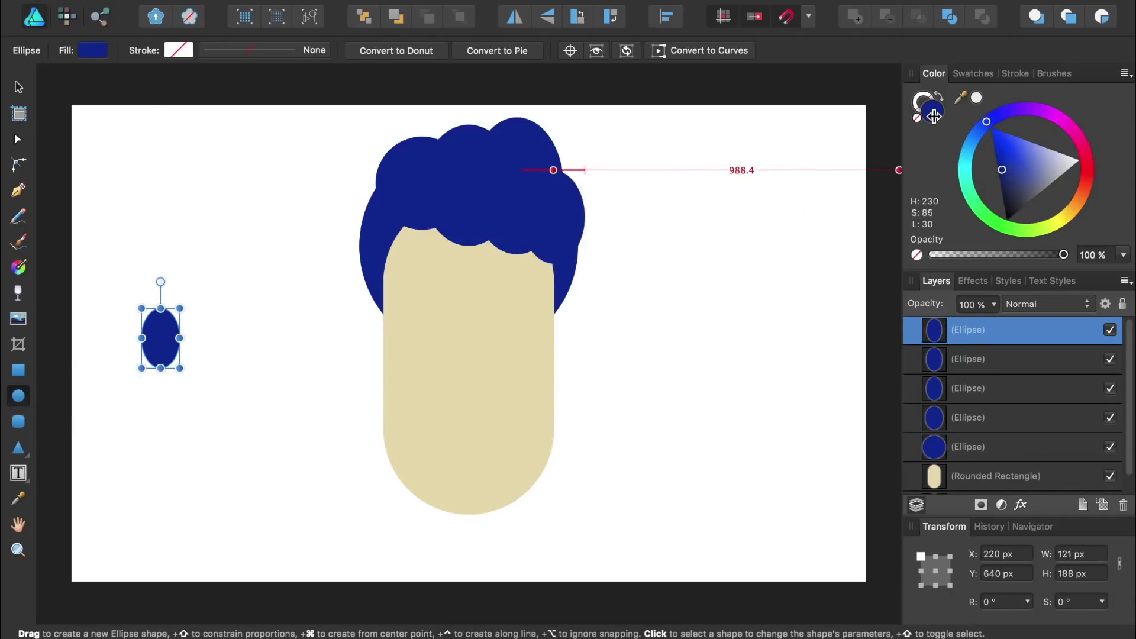
pyautogui.moveTo(1002, 170); pyautogui.dragTo(1005, 214)
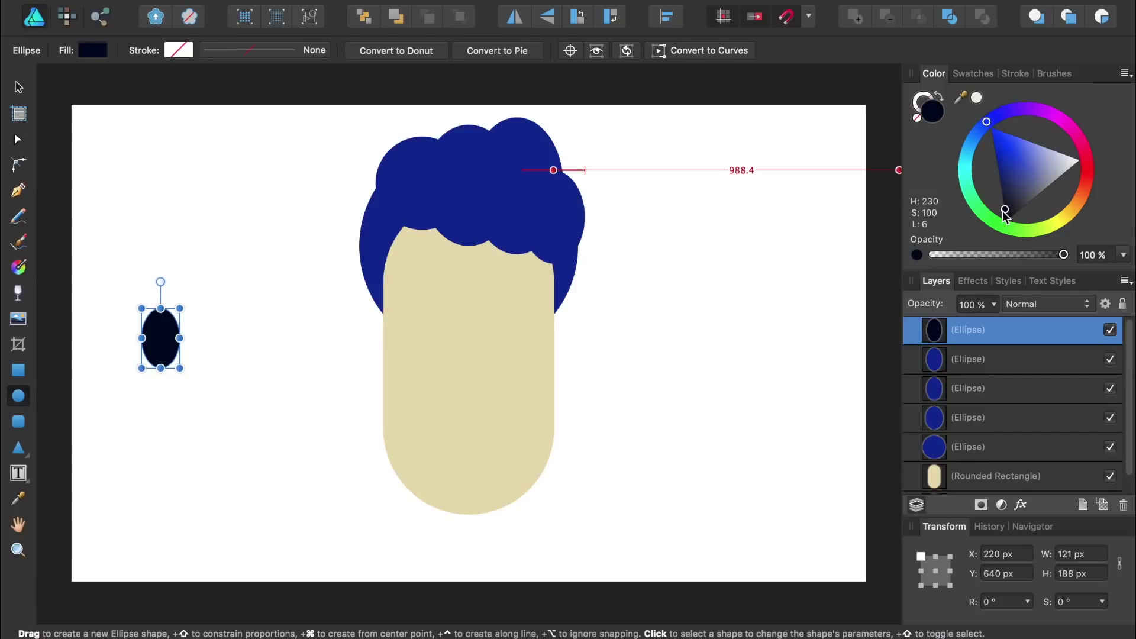
# Step: Duplicate the near-black ellipse in place and fill the copy off-white (about H 230, S 0, L 94)
pyautogui.press('super+j')
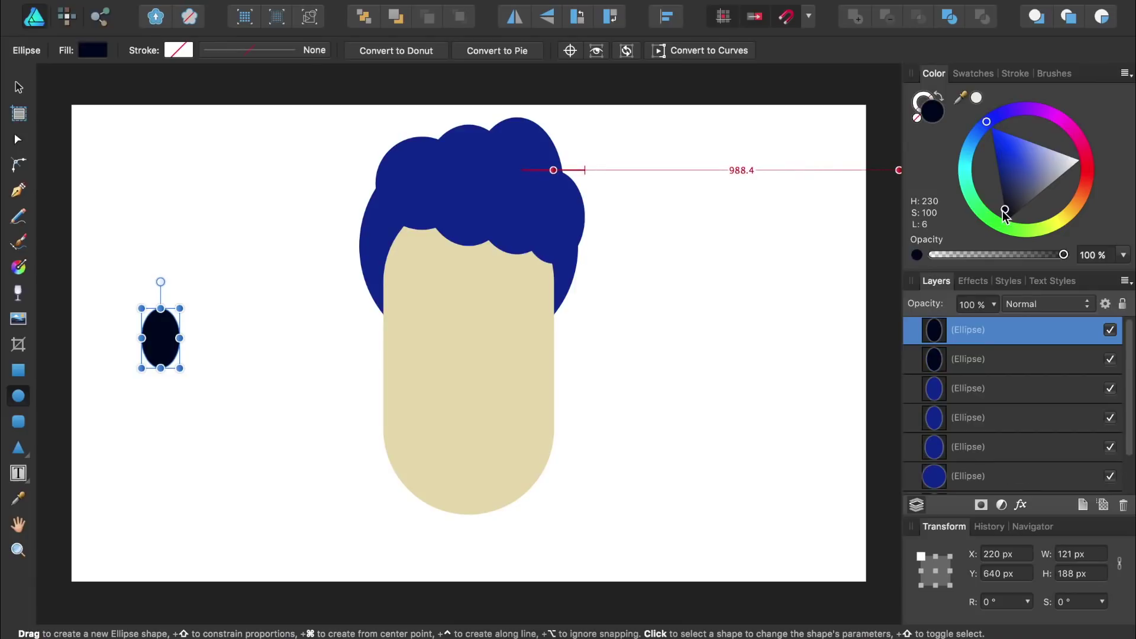
pyautogui.moveTo(1004, 206); pyautogui.dragTo(1085, 175)
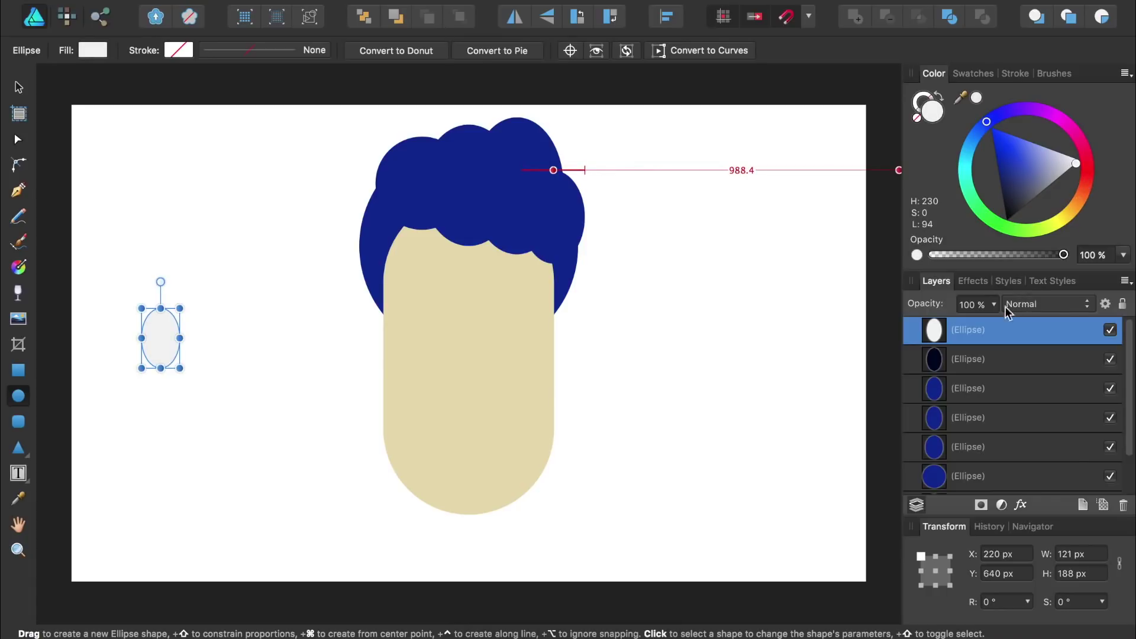
# Step: Shrink the off-white ellipse to about 69 by 105 px over the dark ellipse's upper right and clip it inside that ellipse
pyautogui.click(935, 330)
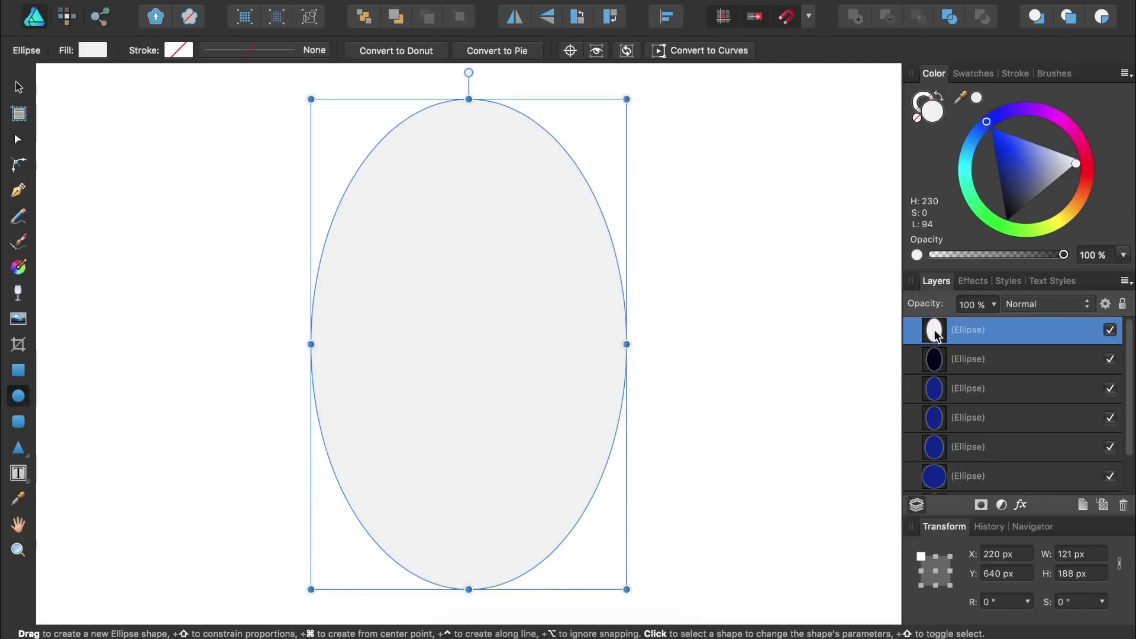
pyautogui.moveTo(627, 590); pyautogui.dragTo(641, 334)
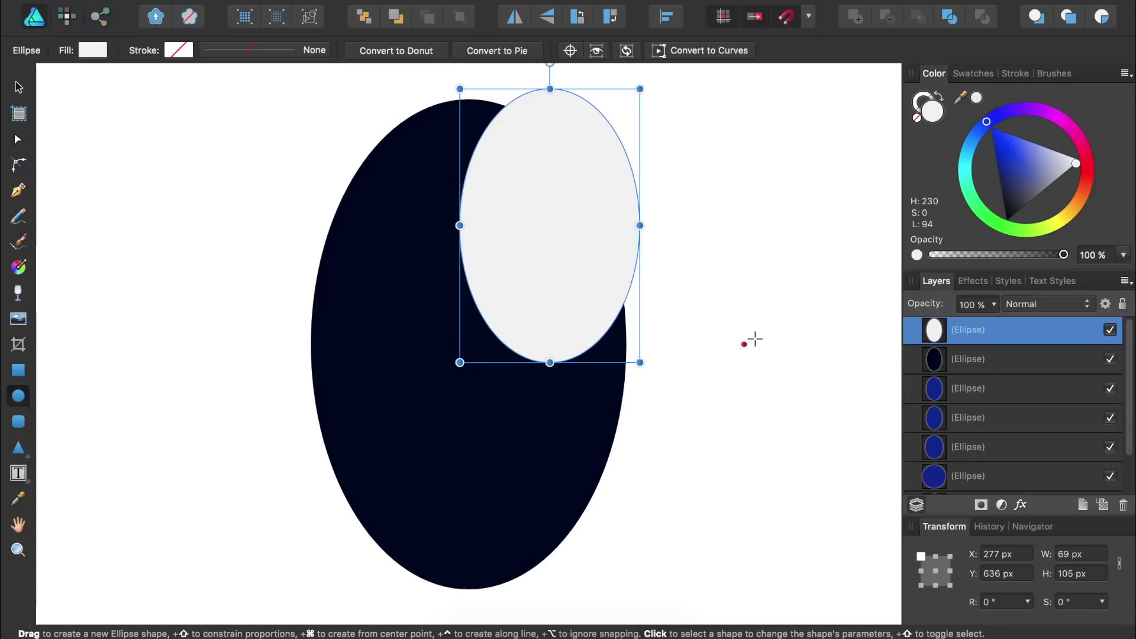
pyautogui.moveTo(932, 339); pyautogui.dragTo(962, 371)
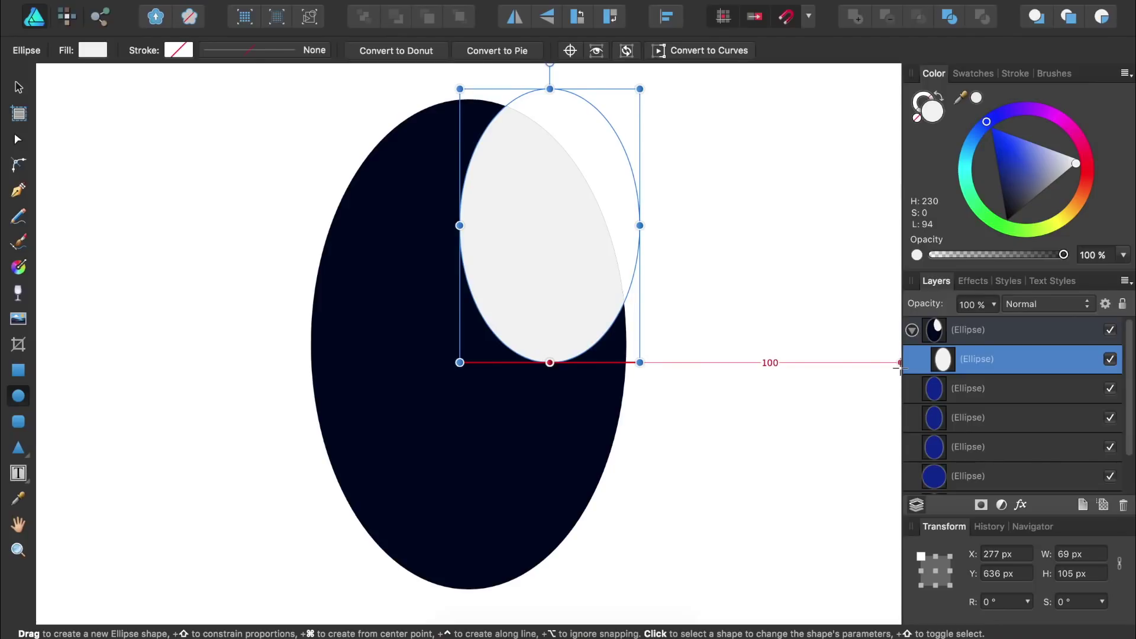
# Step: Move the highlighted eye onto the middle of the upper face and shrink it to about 98 by 156 px
pyautogui.press('super+0')
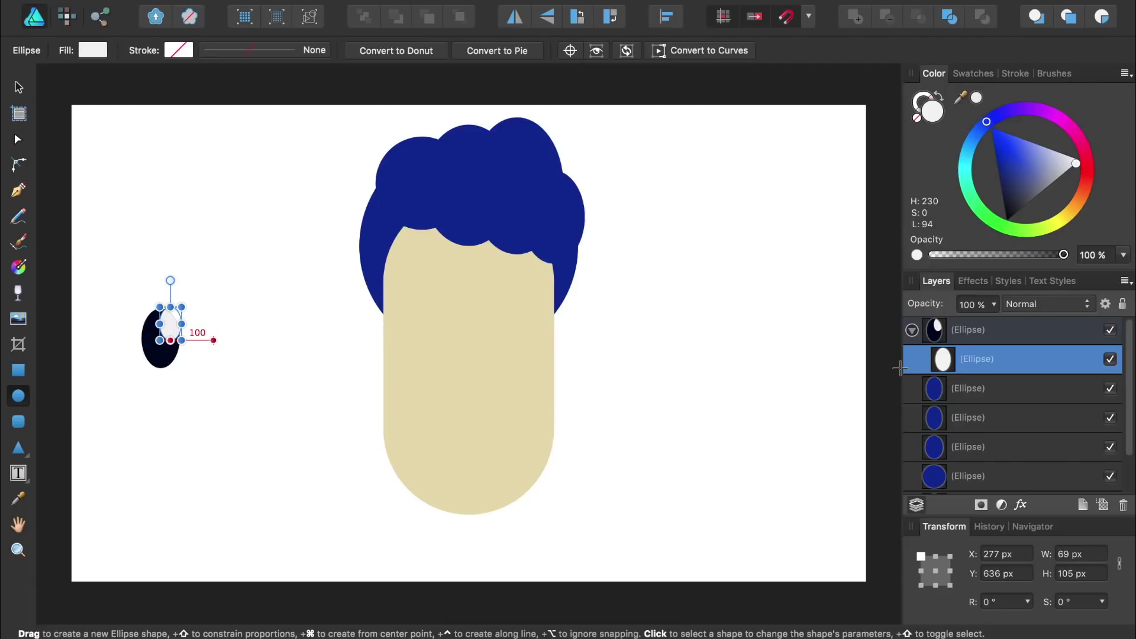
pyautogui.press('v')
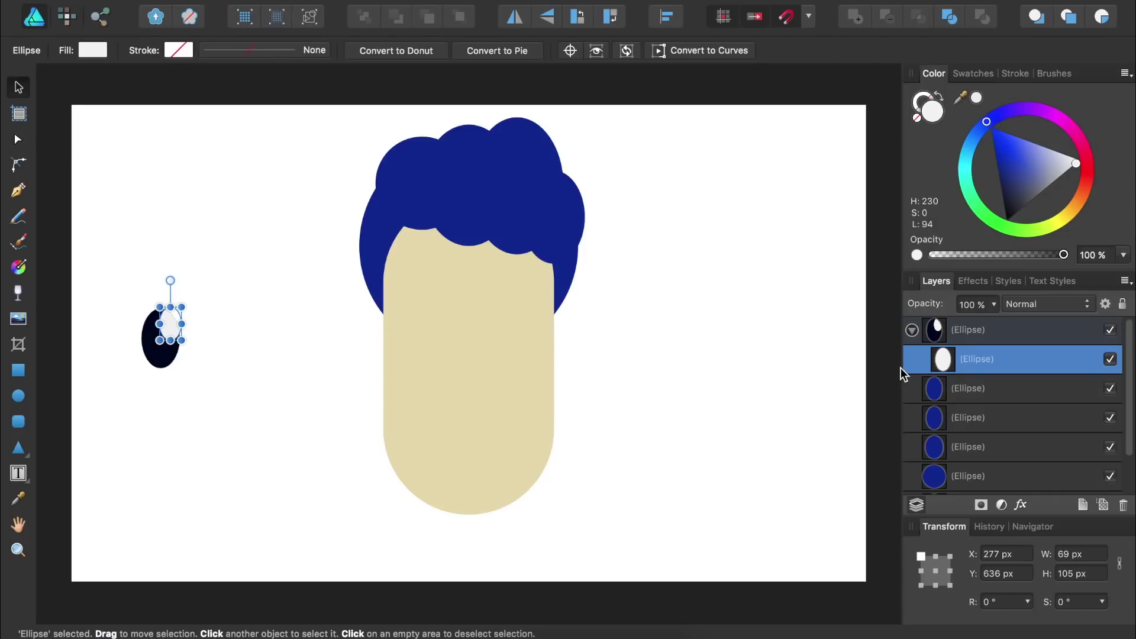
pyautogui.click(156, 350)
pyautogui.moveTo(157, 349); pyautogui.dragTo(464, 328)
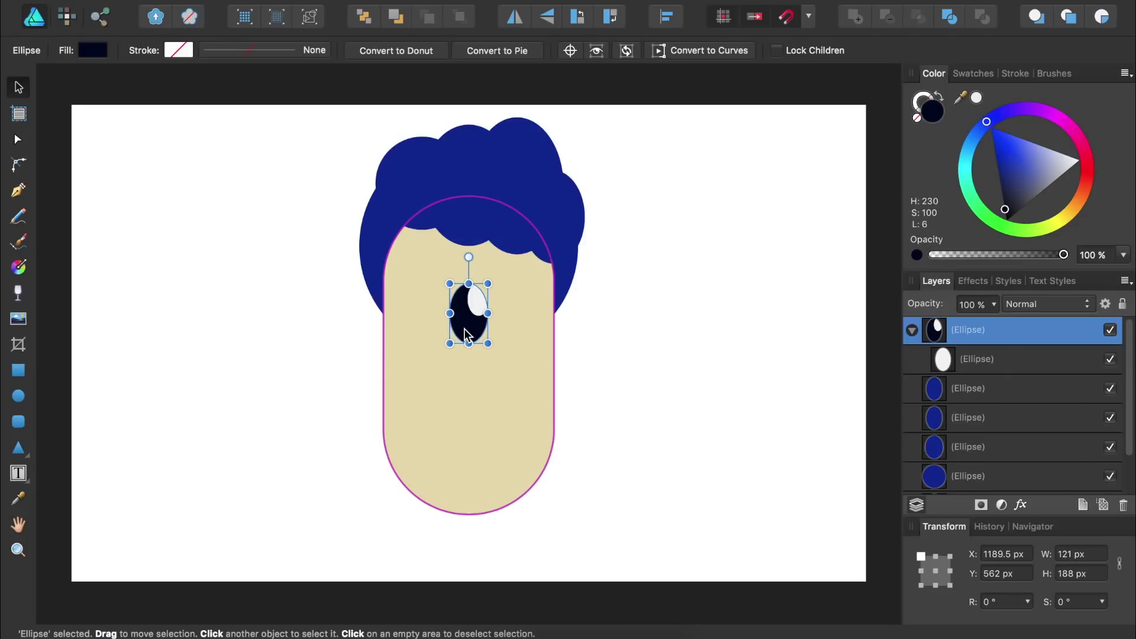
pyautogui.moveTo(482, 344); pyautogui.dragTo(469, 312)
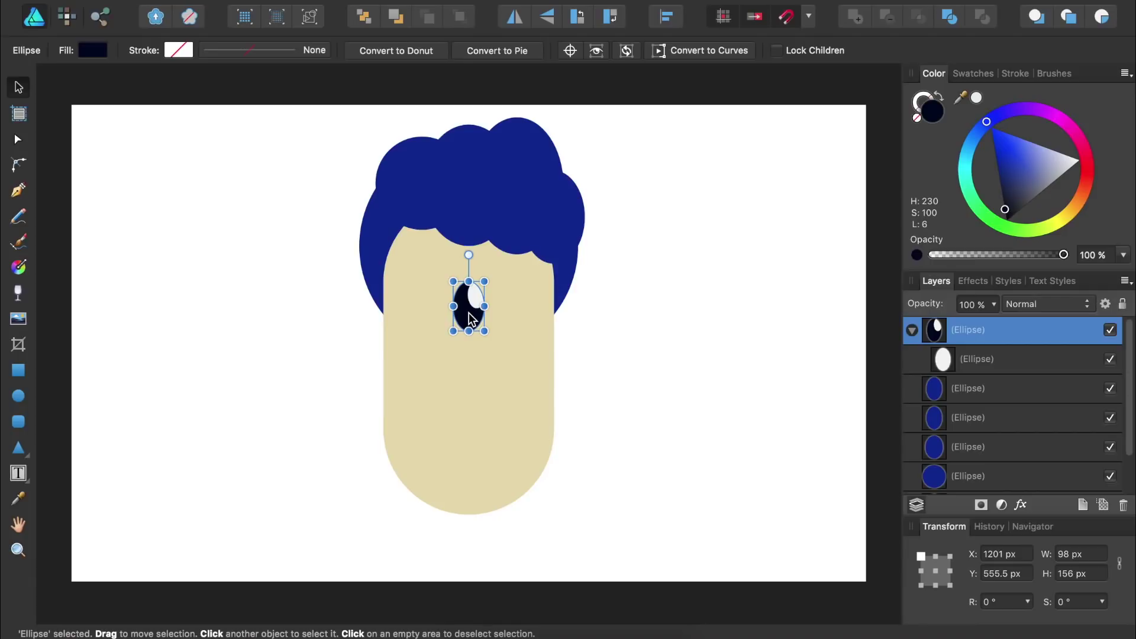
# Step: Duplicate the eye, offsetting the copy 50 px to the right and the original 50 px to the left
pyautogui.press('super+j')
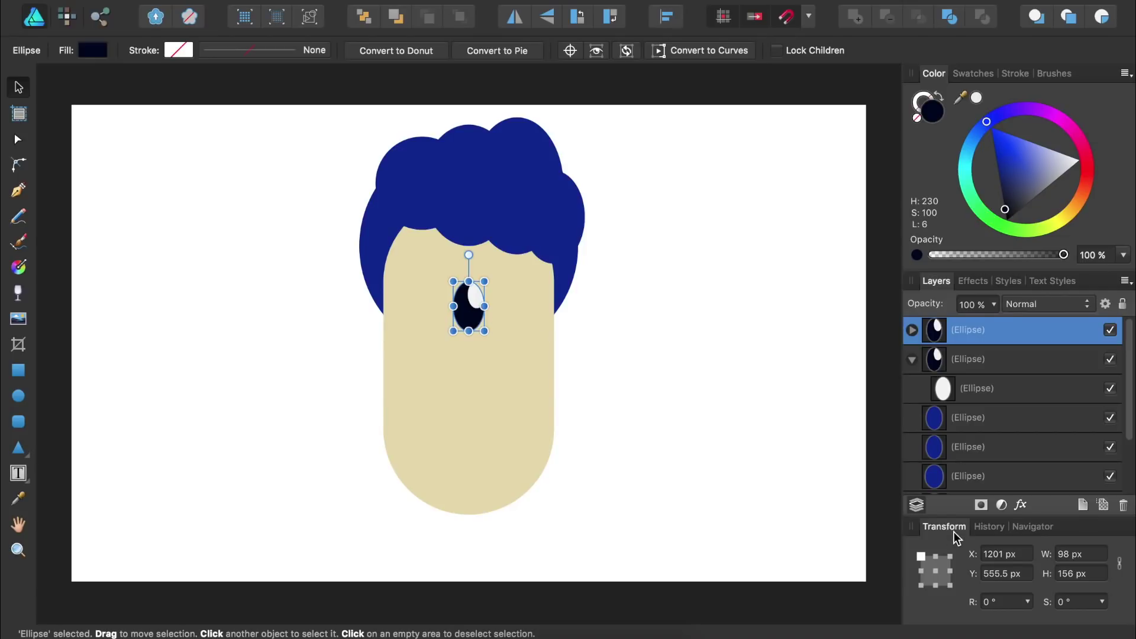
pyautogui.click(1024, 557)
pyautogui.write('+')
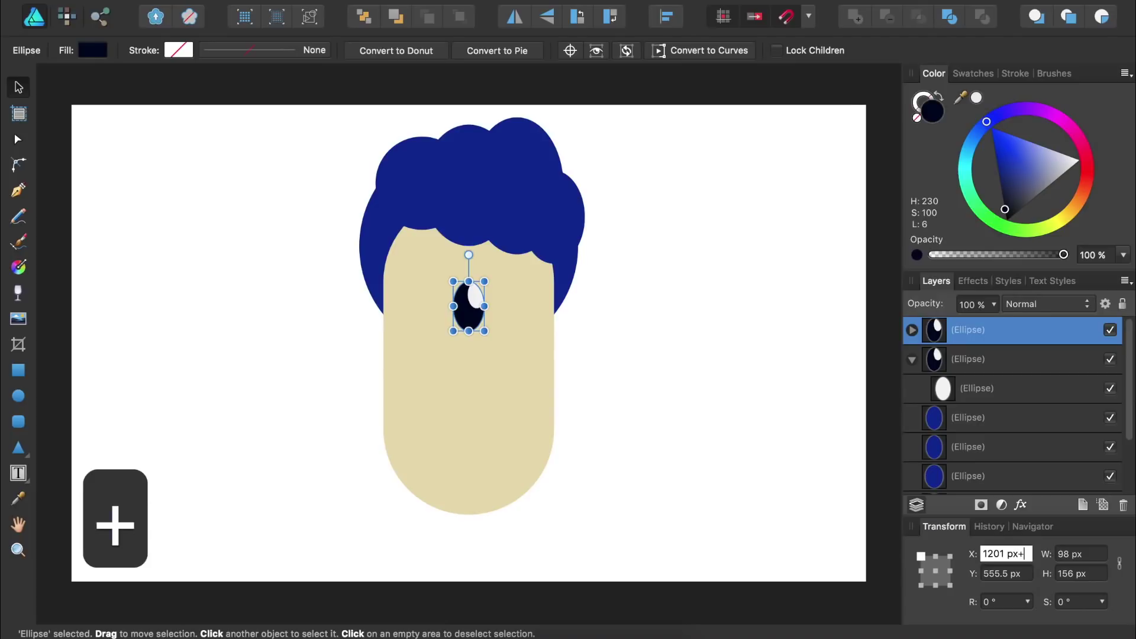
pyautogui.write('50')
pyautogui.press('Return')
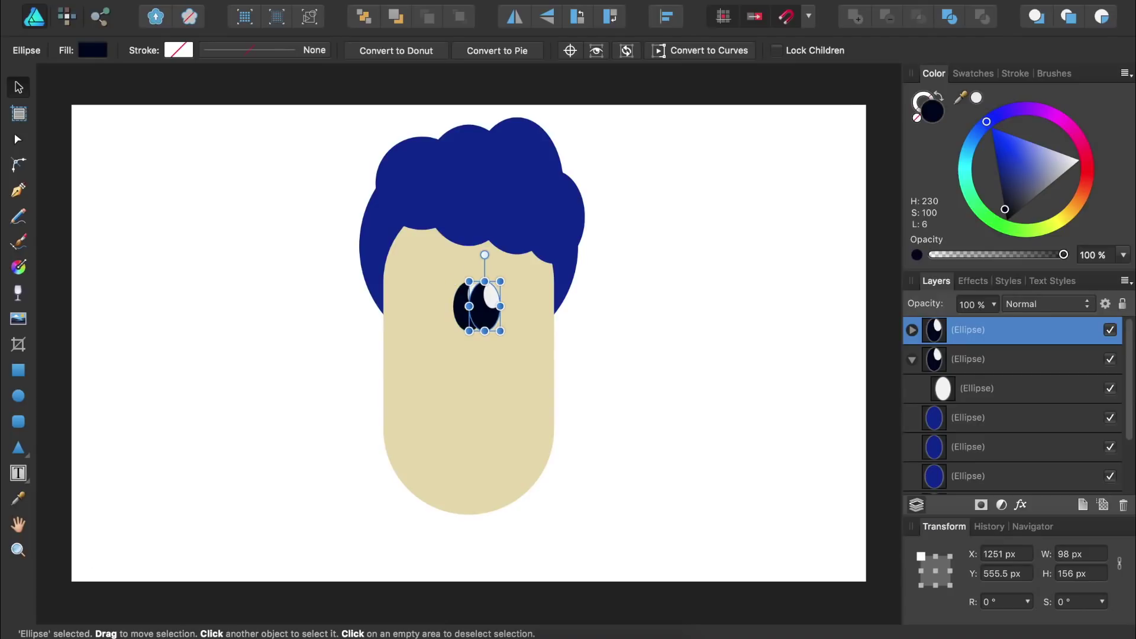
pyautogui.click(933, 358)
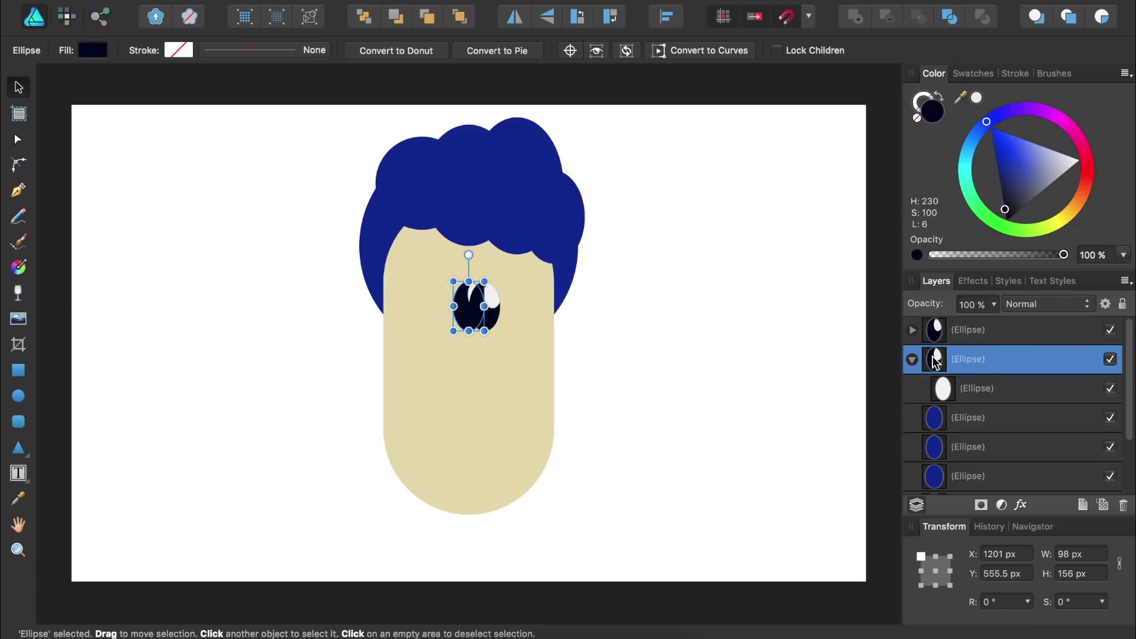
pyautogui.click(1021, 555)
pyautogui.write('-50')
pyautogui.press('Return')
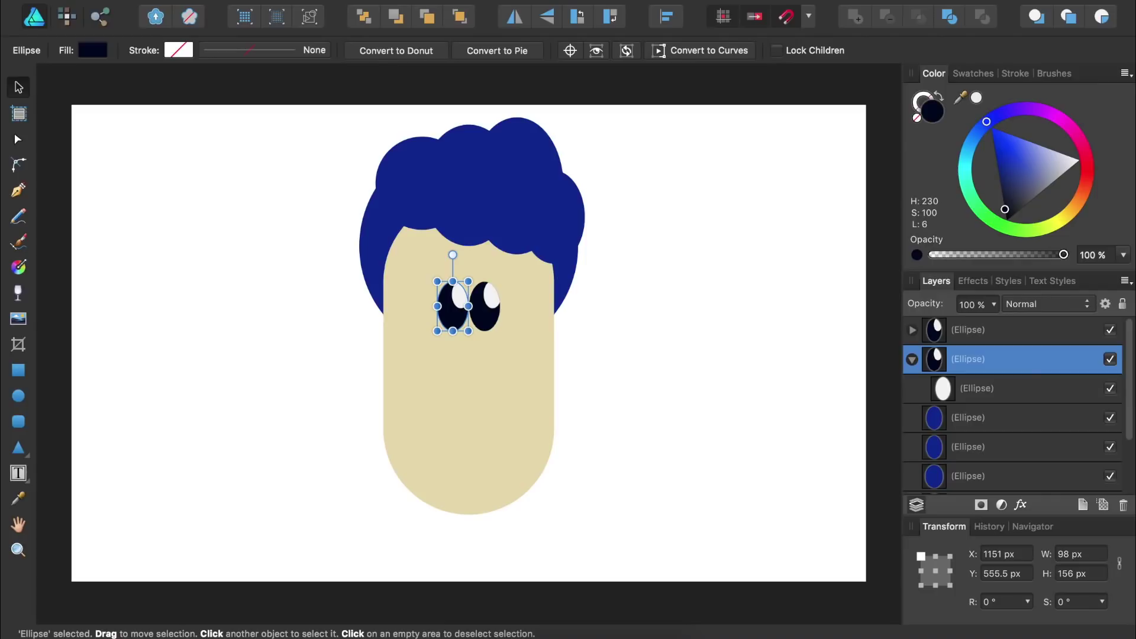
# Step: Spread the eyes further apart, moving the left eye 75 px left and the right eye 75 px right
pyautogui.click(1006, 554)
pyautogui.write('1075')
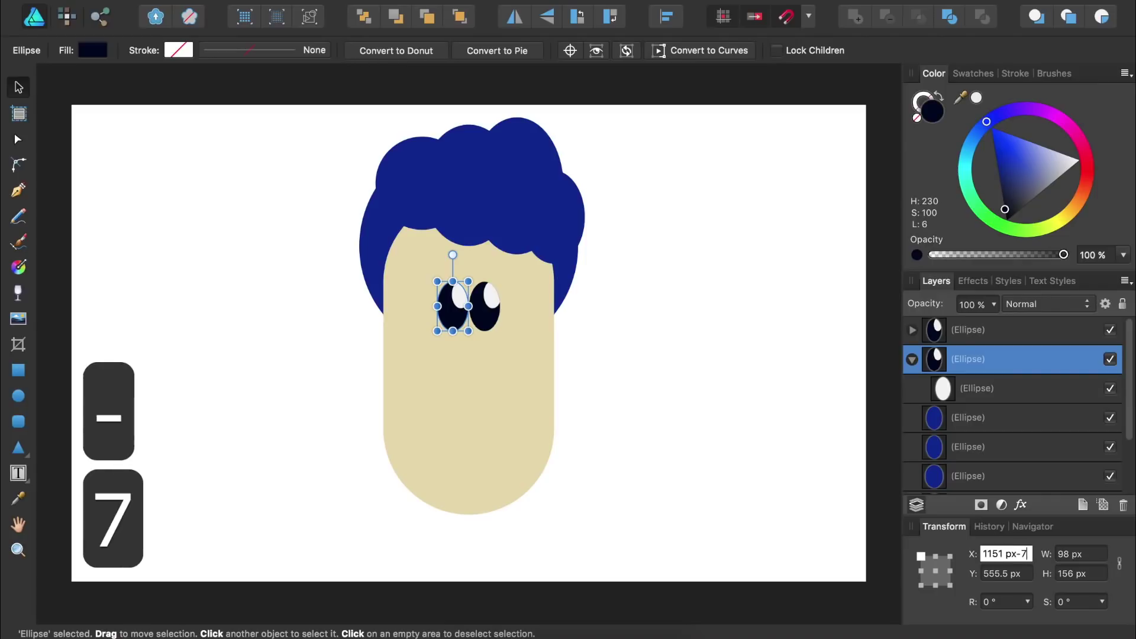
pyautogui.press('Return')
pyautogui.click(939, 336)
pyautogui.click(1006, 554)
pyautogui.write('+75')
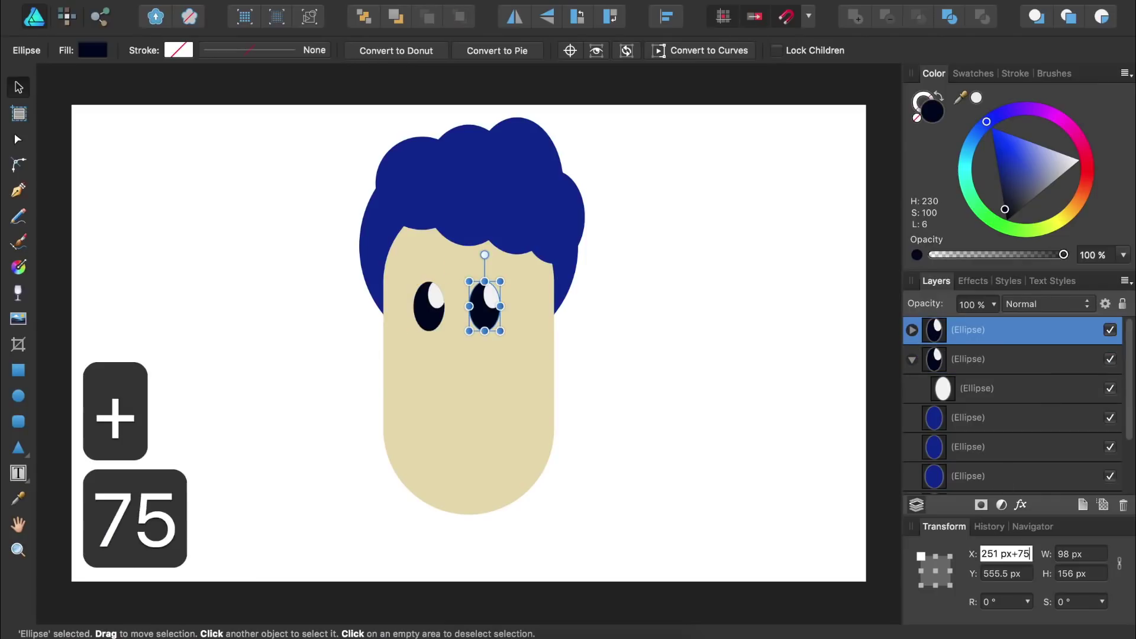
pyautogui.press('Return')
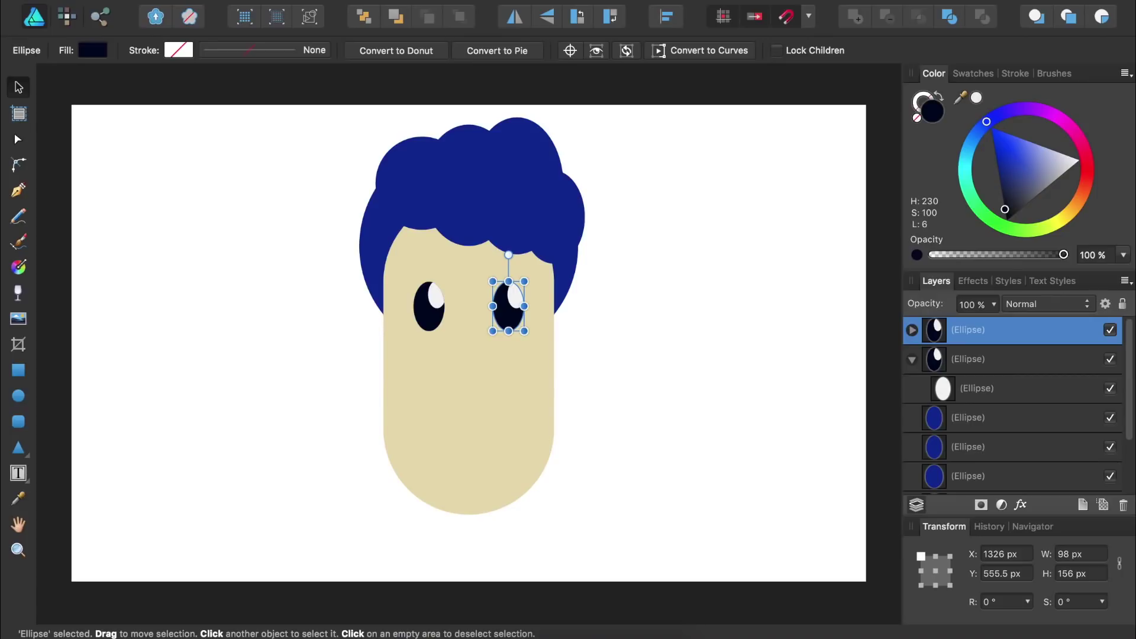
# Step: Duplicate the beige head shape in place and fill the copy darker tan (about H 41, S 38, L 65)
pyautogui.click(489, 454)
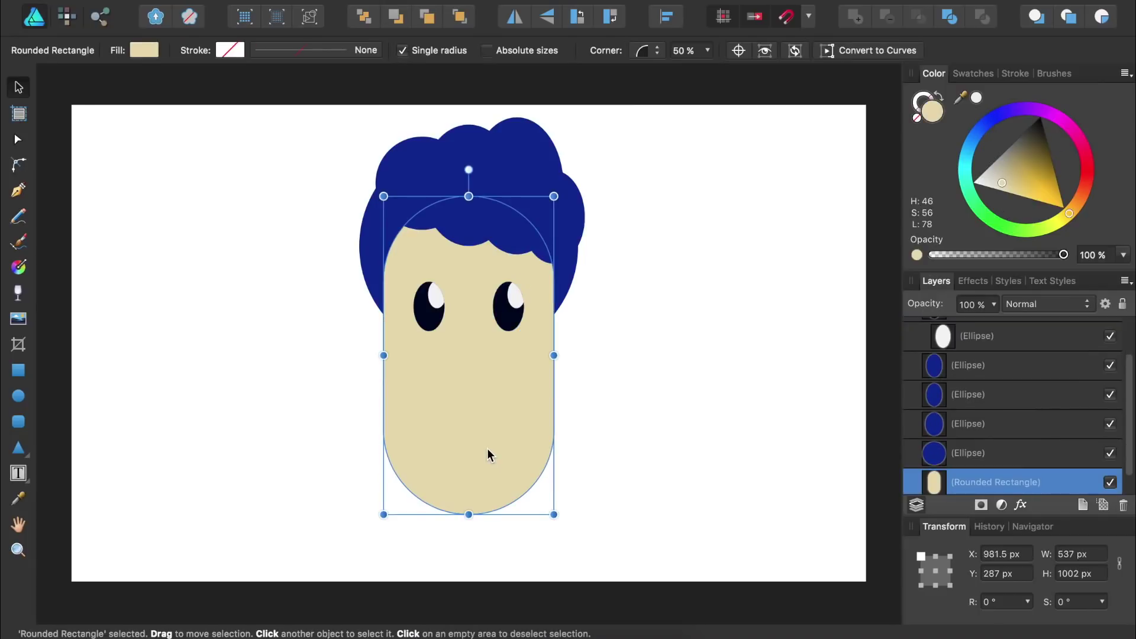
pyautogui.press('super+j')
pyautogui.moveTo(1071, 213); pyautogui.dragTo(1072, 209)
pyautogui.moveTo(1002, 183); pyautogui.dragTo(1014, 176)
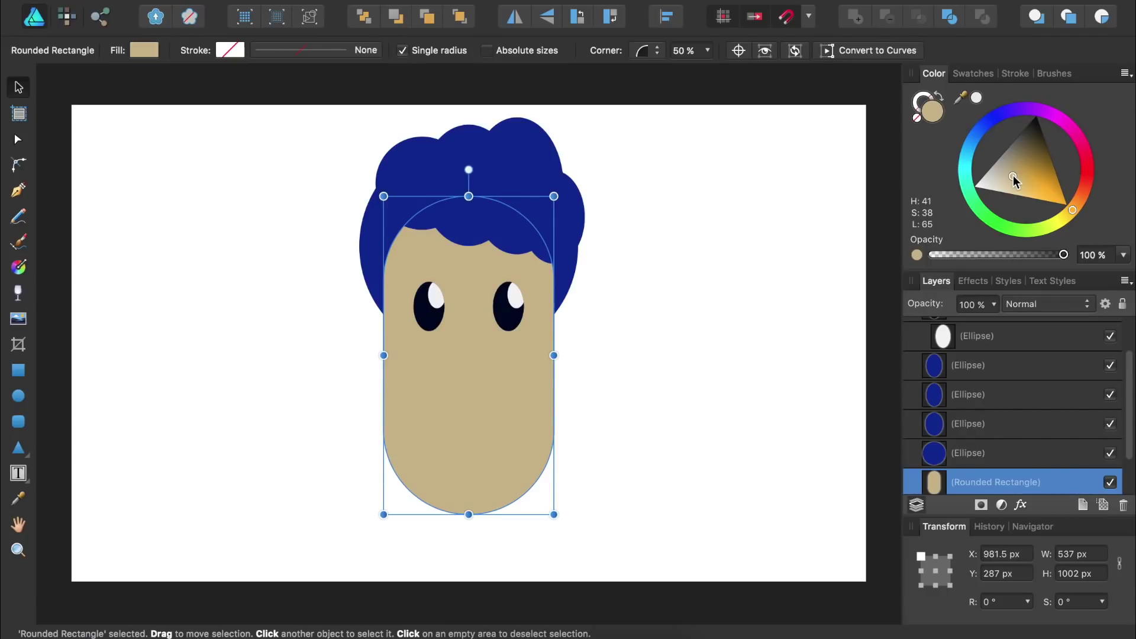
# Step: Shrink the tan rounded rectangle to a nose about 56 by 223 px, centred on the face just below eye level
pyautogui.moveTo(554, 515); pyautogui.dragTo(428, 281)
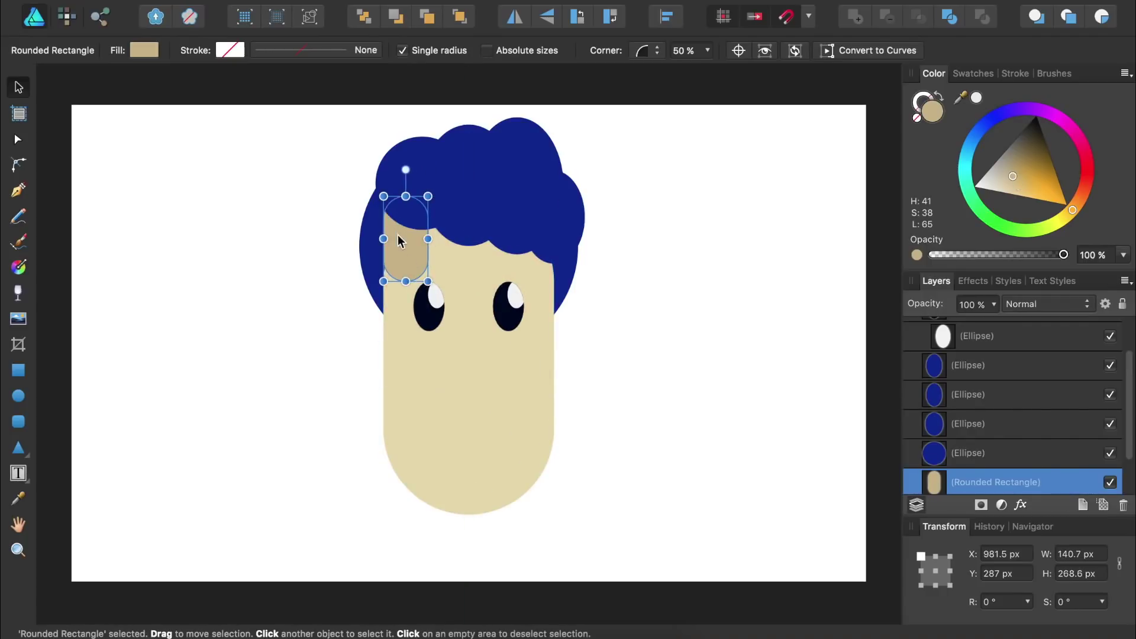
pyautogui.moveTo(406, 233); pyautogui.dragTo(471, 338)
pyautogui.moveTo(489, 380); pyautogui.dragTo(470, 356)
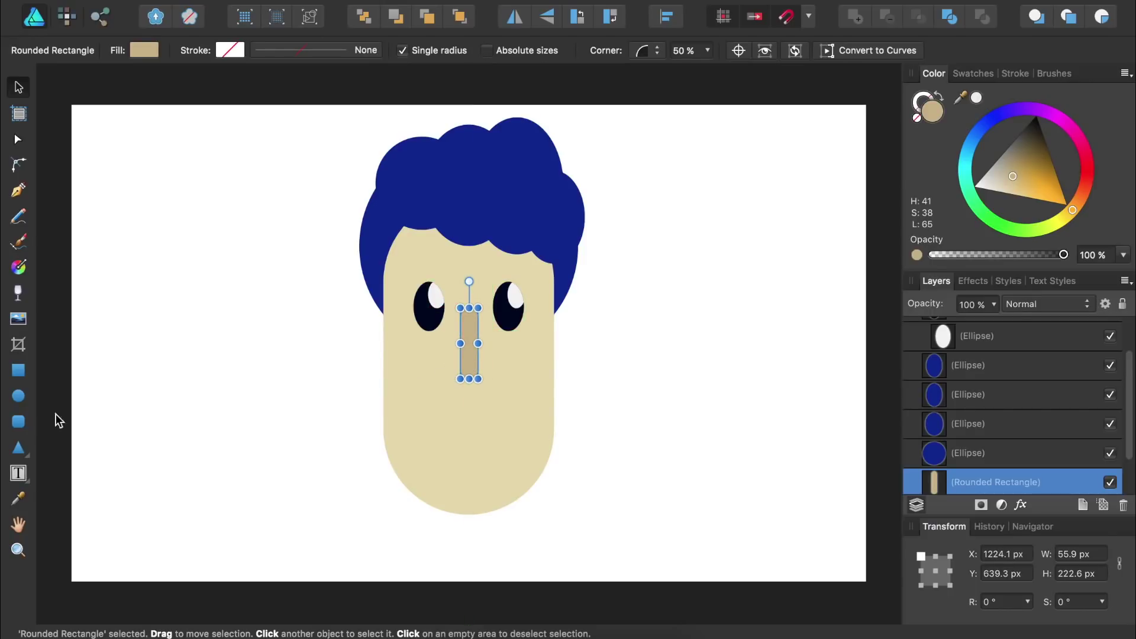
# Step: Draw a tan circle about 330 px wide left of the head and a rectangle about 668 by 268 px above it
pyautogui.click(18, 396)
pyautogui.moveTo(170, 306); pyautogui.dragTo(275, 426)
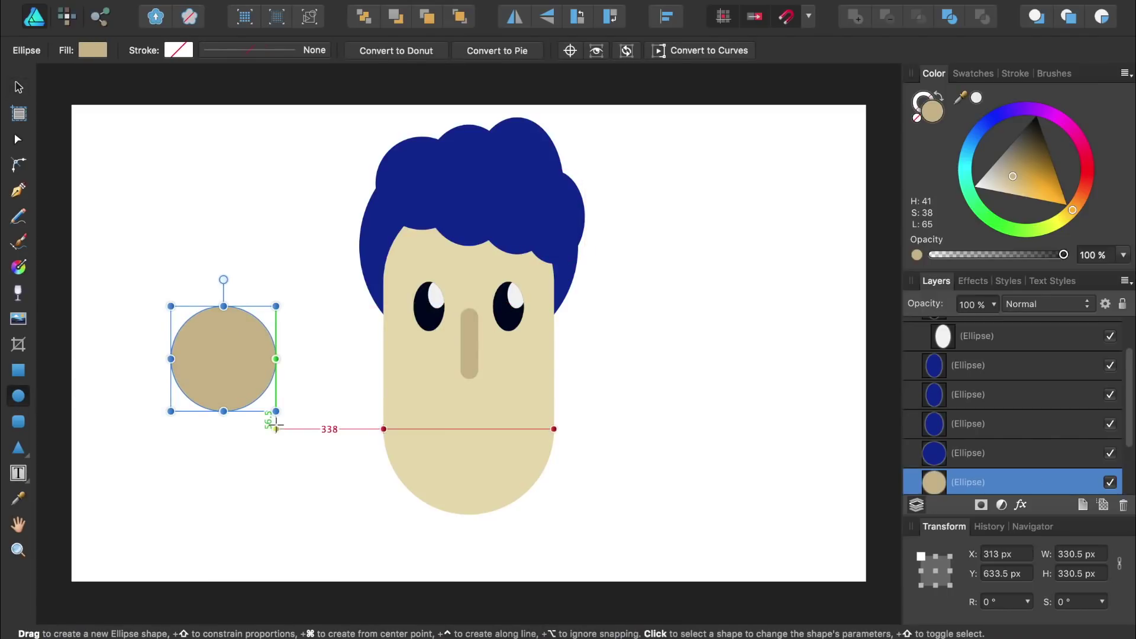
pyautogui.click(18, 370)
pyautogui.moveTo(118, 196); pyautogui.dragTo(321, 281)
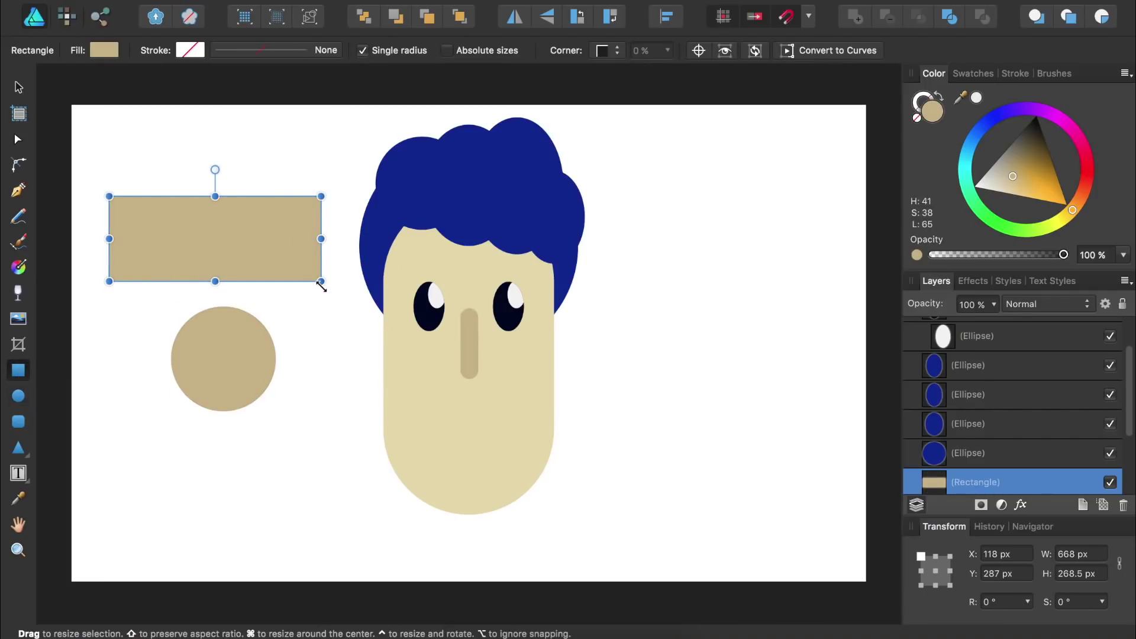
# Step: Place the rectangle over the circle's upper half, tilted about -4.1°, and subtract it from the circle
pyautogui.moveTo(286, 278); pyautogui.dragTo(289, 367)
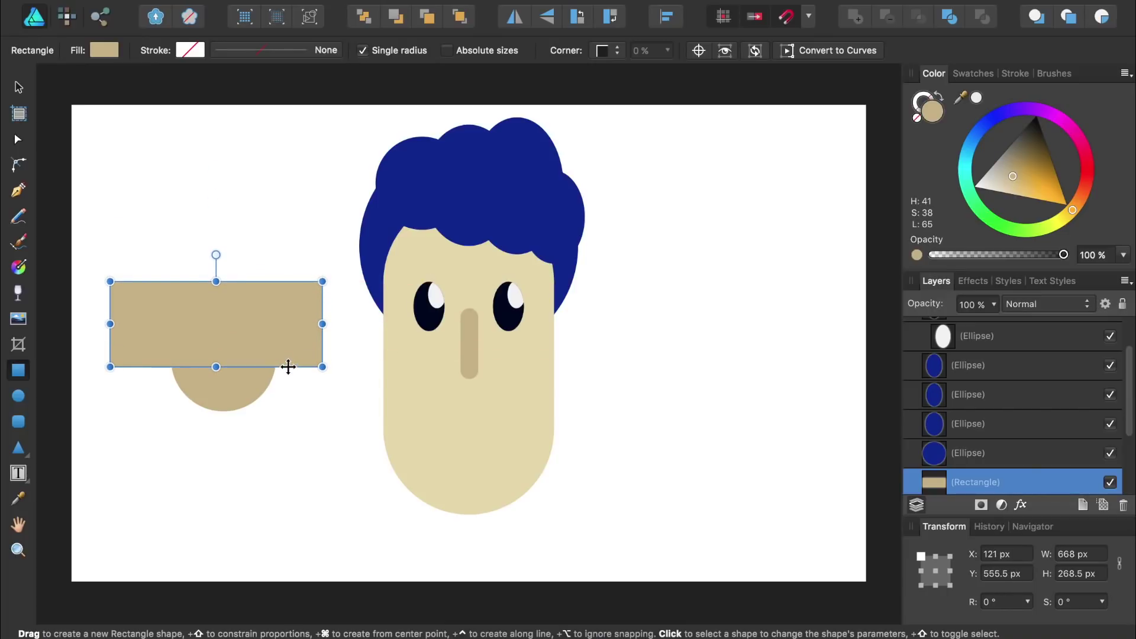
pyautogui.moveTo(216, 254); pyautogui.dragTo(221, 256)
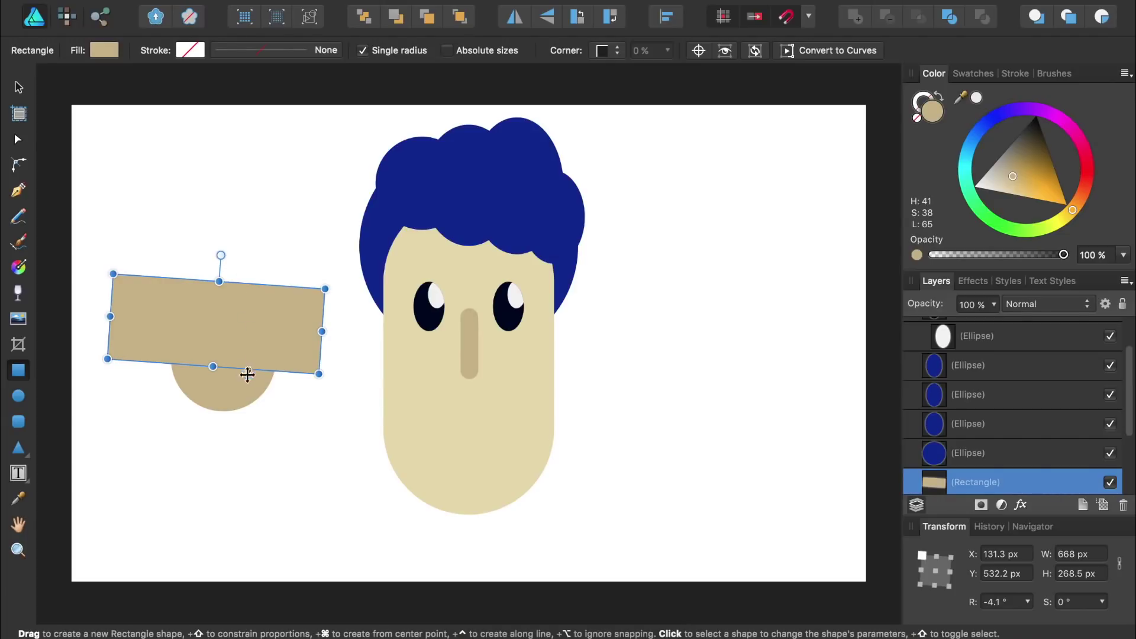
pyautogui.keyDown('shift'); pyautogui.click(235, 394); pyautogui.keyUp('shift')
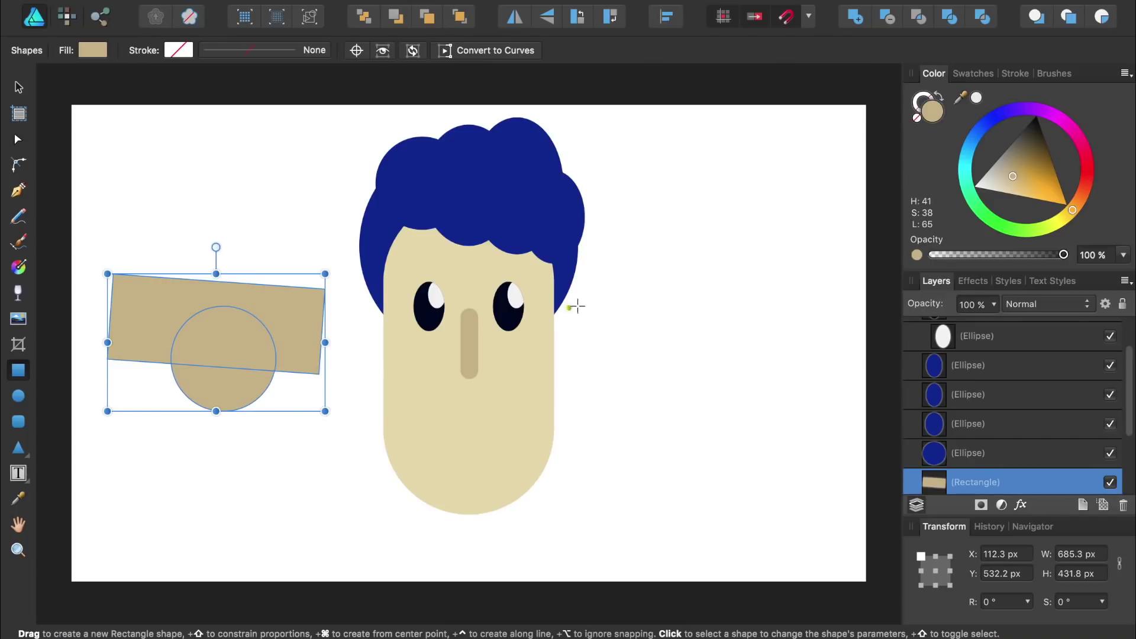
pyautogui.click(887, 17)
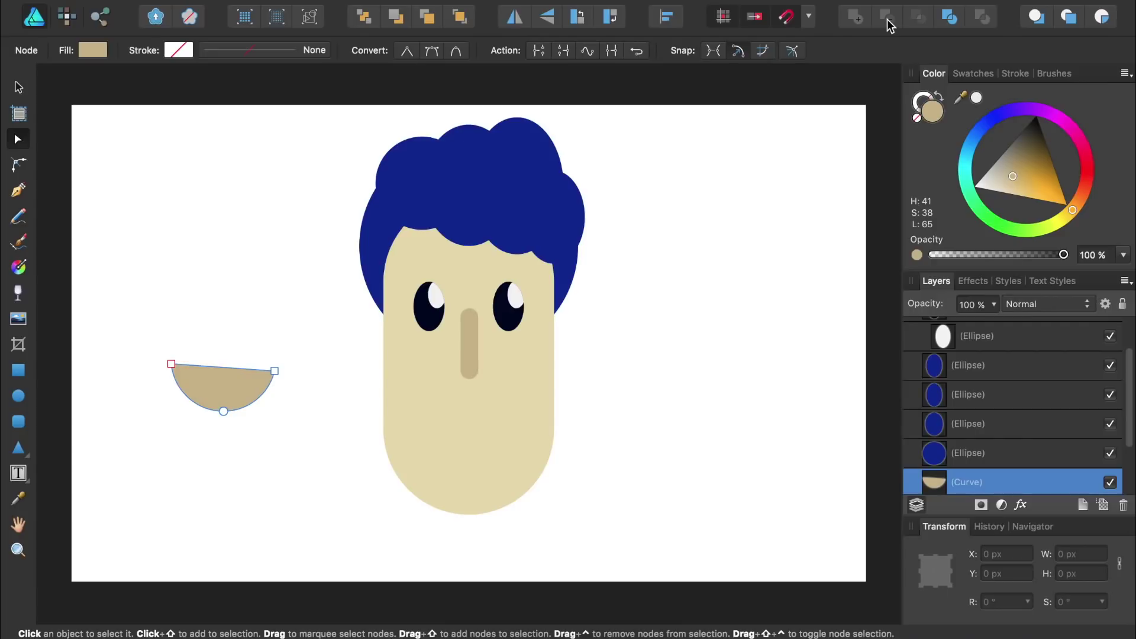
# Step: Fill the half-circle near-black (about H 41, S 0, L 12) and place it below the nose as a mouth about 321 by 156 px
pyautogui.moveTo(1013, 176); pyautogui.dragTo(1015, 109)
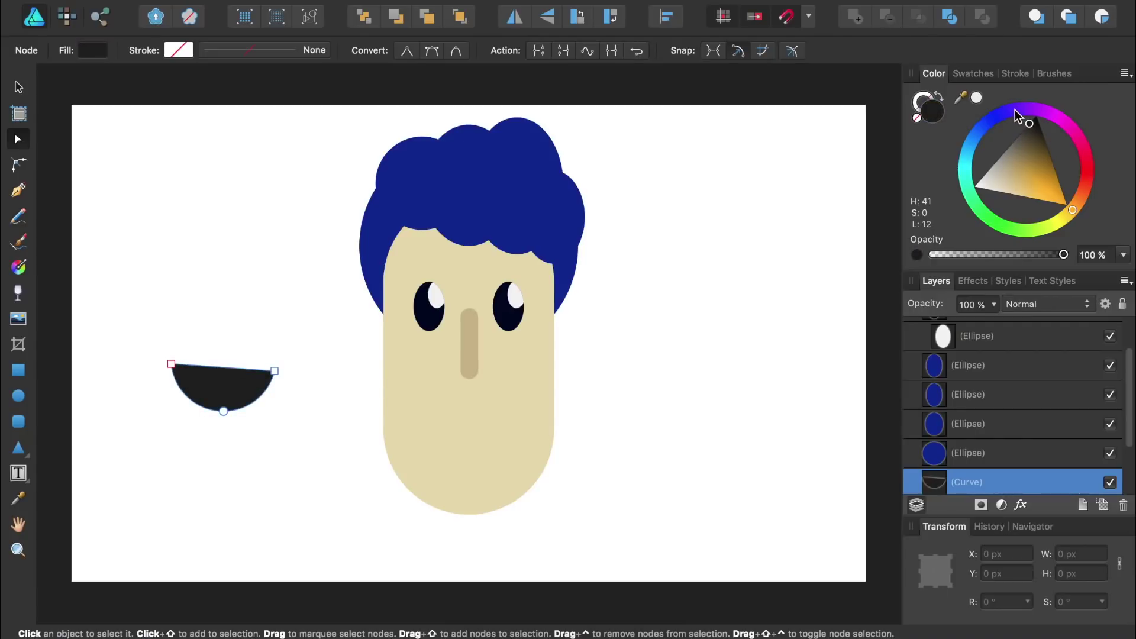
pyautogui.press('v')
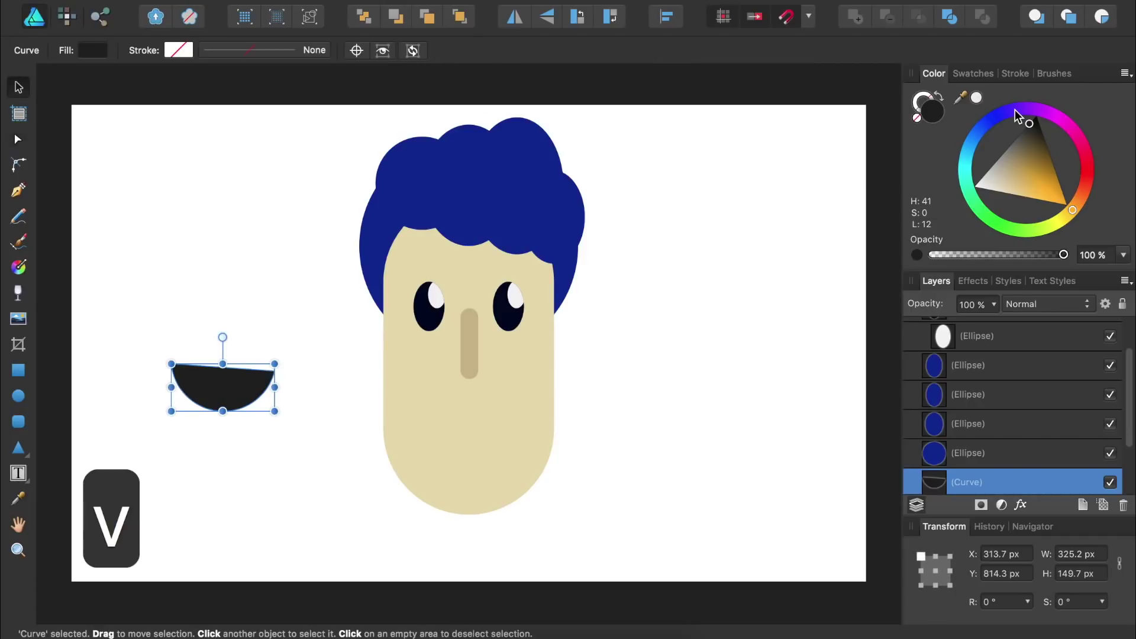
pyautogui.moveTo(275, 412); pyautogui.dragTo(476, 445)
pyautogui.moveTo(533, 469); pyautogui.dragTo(482, 456)
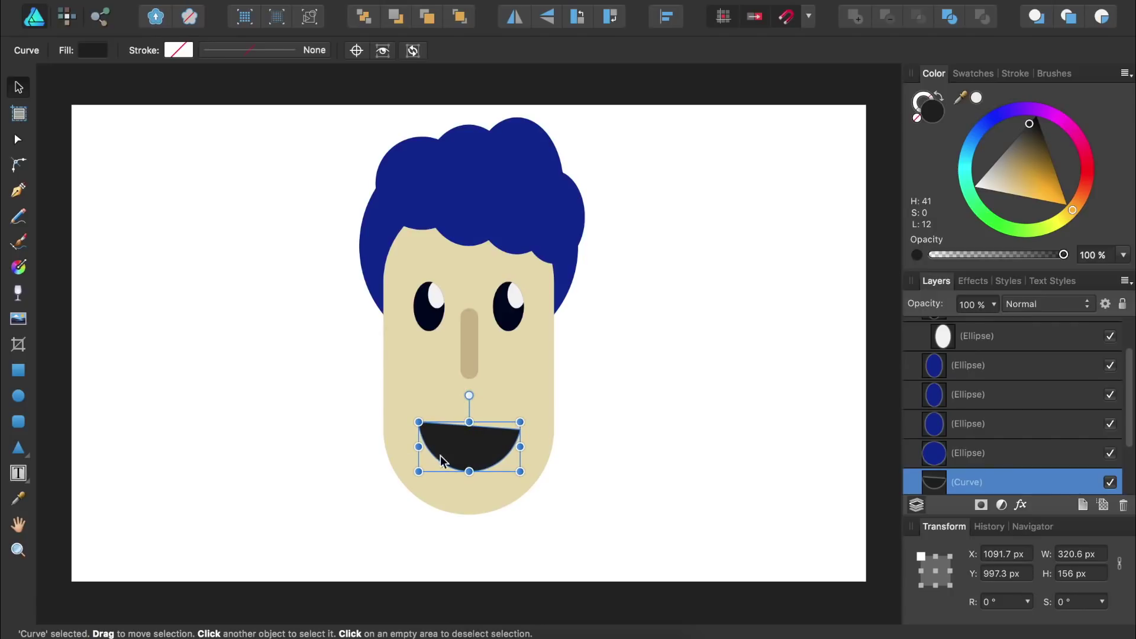
# Step: Draw an ellipse about 250 by 223 px over the mouth's lower part and fill it pink (about H 355, S 80, L 69)
pyautogui.click(18, 396)
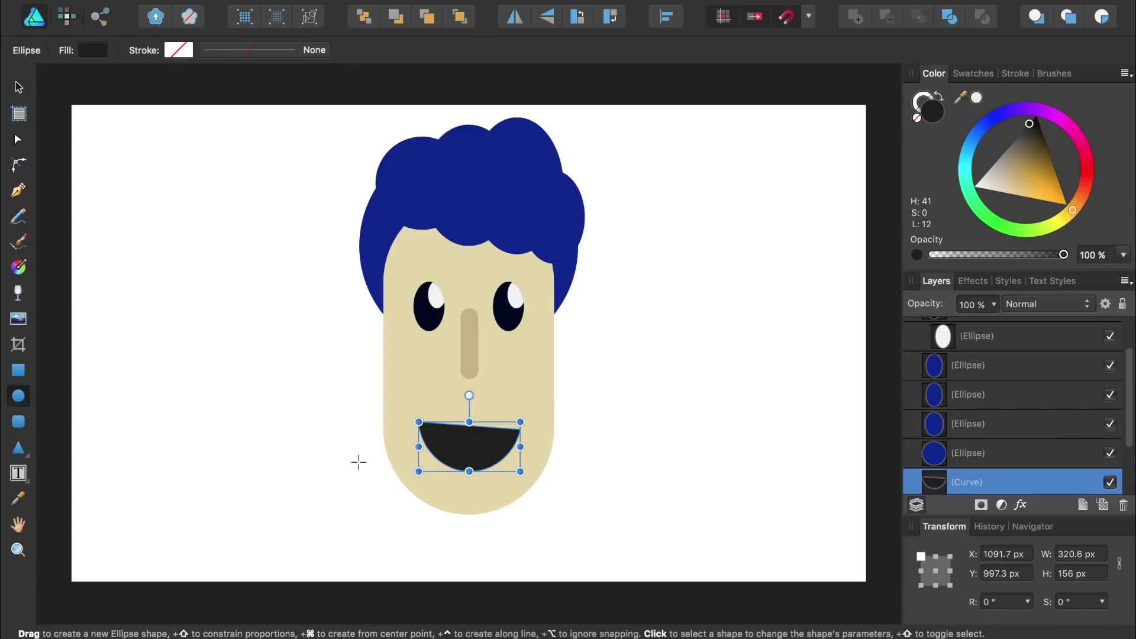
pyautogui.moveTo(509, 515); pyautogui.dragTo(429, 443)
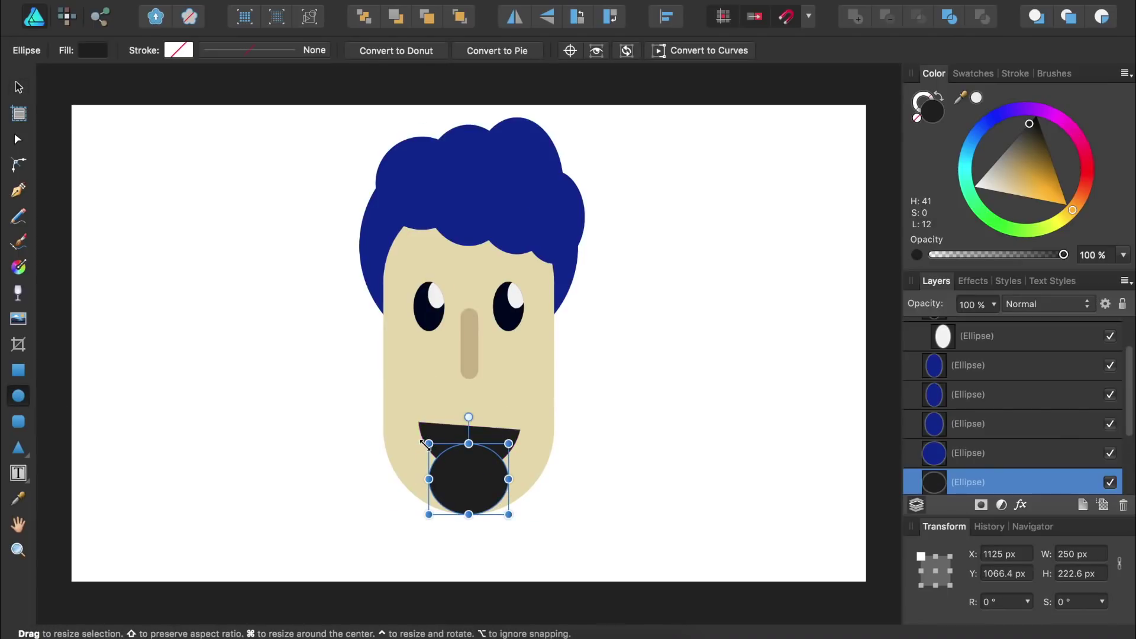
pyautogui.click(1088, 164)
pyautogui.moveTo(1065, 171); pyautogui.dragTo(1041, 186)
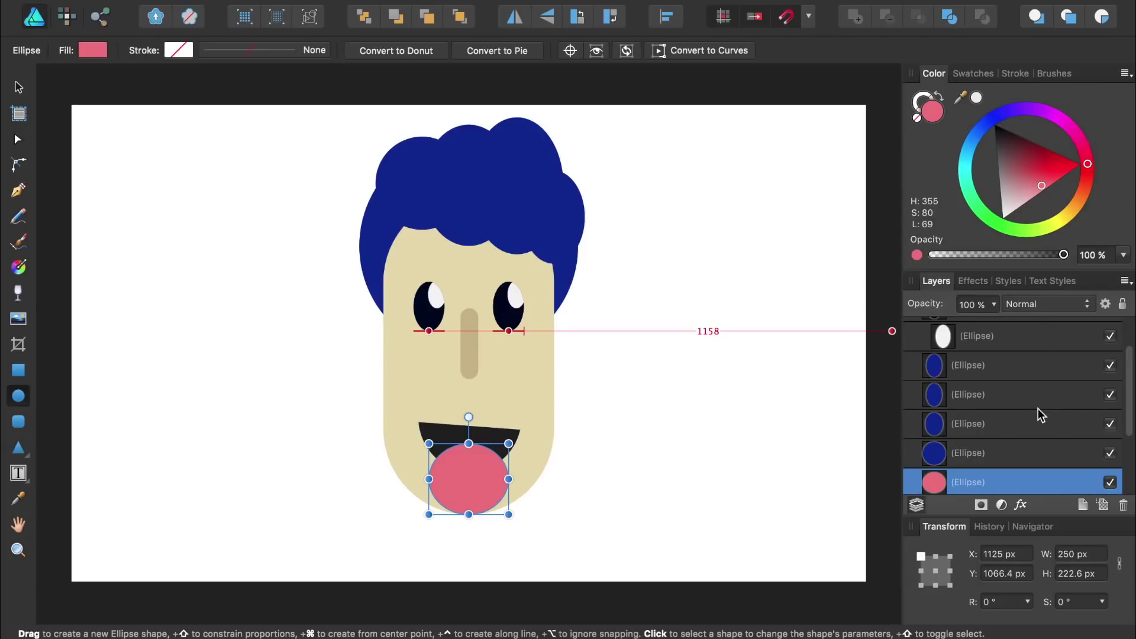
# Step: Clip the pink tongue ellipse inside the mouth curve
pyautogui.scroll(-3, 1039, 408)
pyautogui.scroll(-1, 1040, 414)
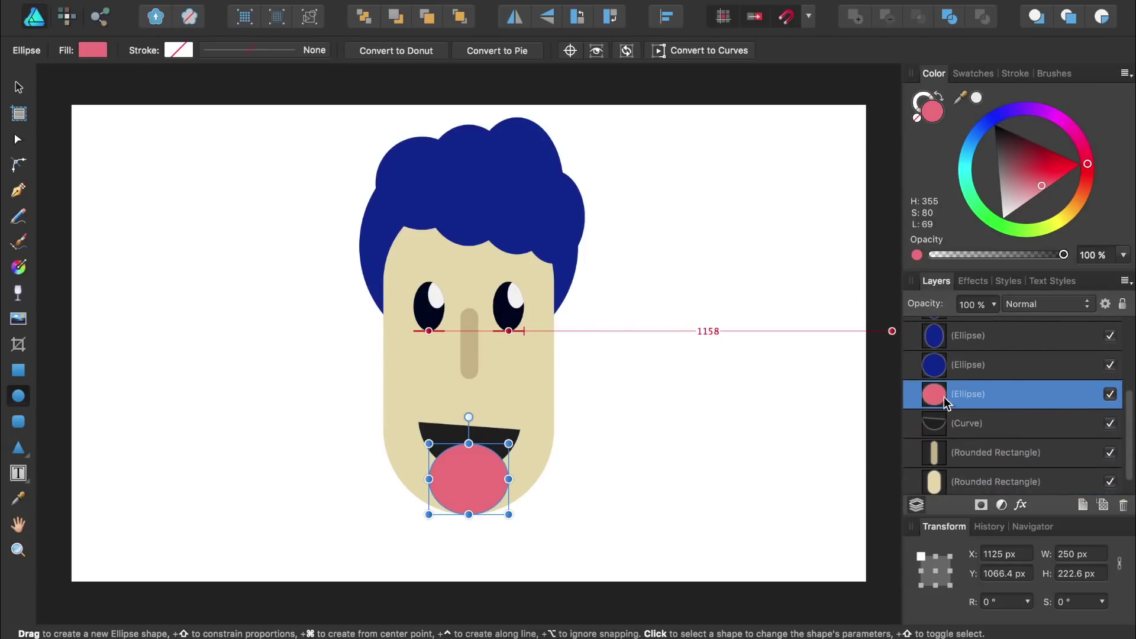
pyautogui.moveTo(935, 393); pyautogui.dragTo(963, 435)
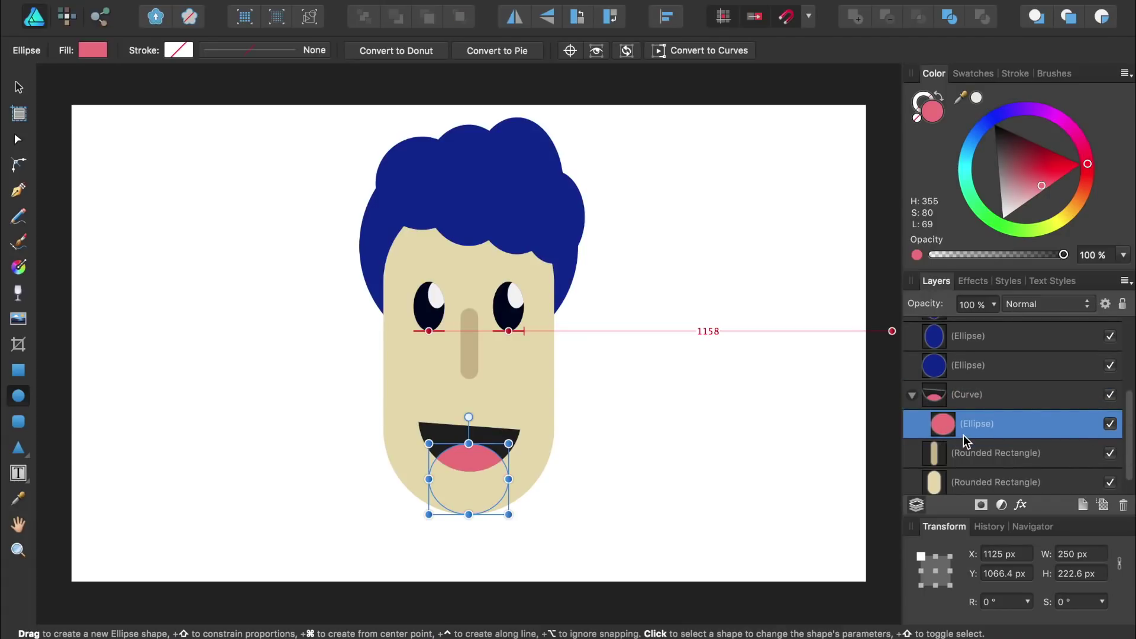
# Step: Draw an upright ellipse about 161 by 228 px left of the head and take it out of the mouth's clipping
pyautogui.moveTo(268, 306); pyautogui.dragTo(319, 379)
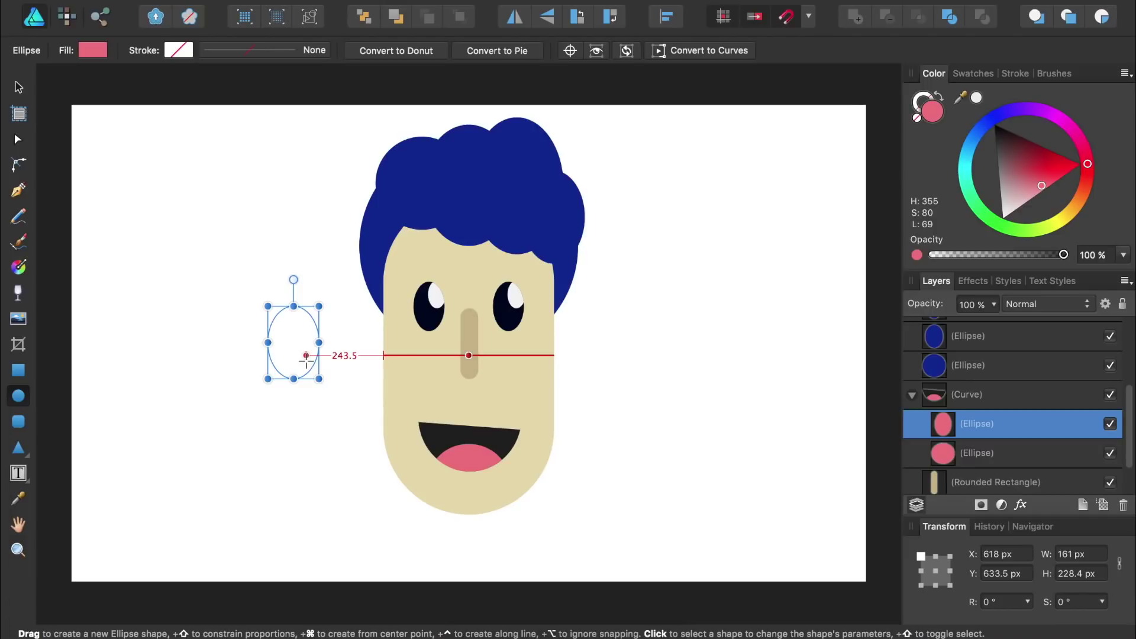
pyautogui.moveTo(926, 423); pyautogui.dragTo(922, 391)
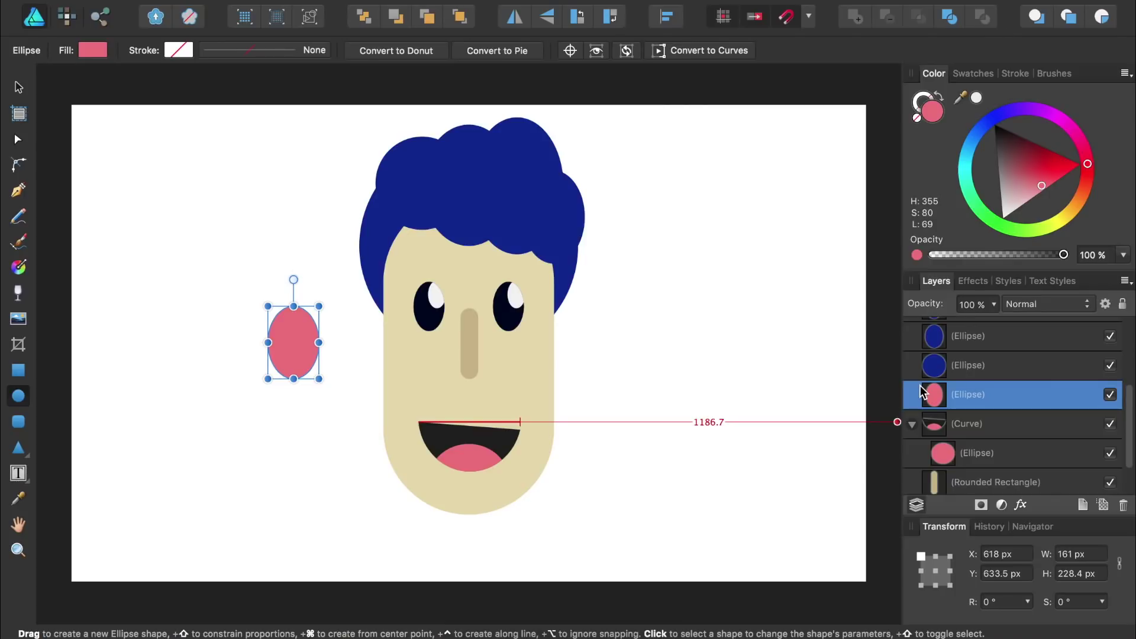
# Step: Fill the new ellipse with beige sampled from the face and duplicate it in place
pyautogui.moveTo(961, 98); pyautogui.dragTo(503, 367)
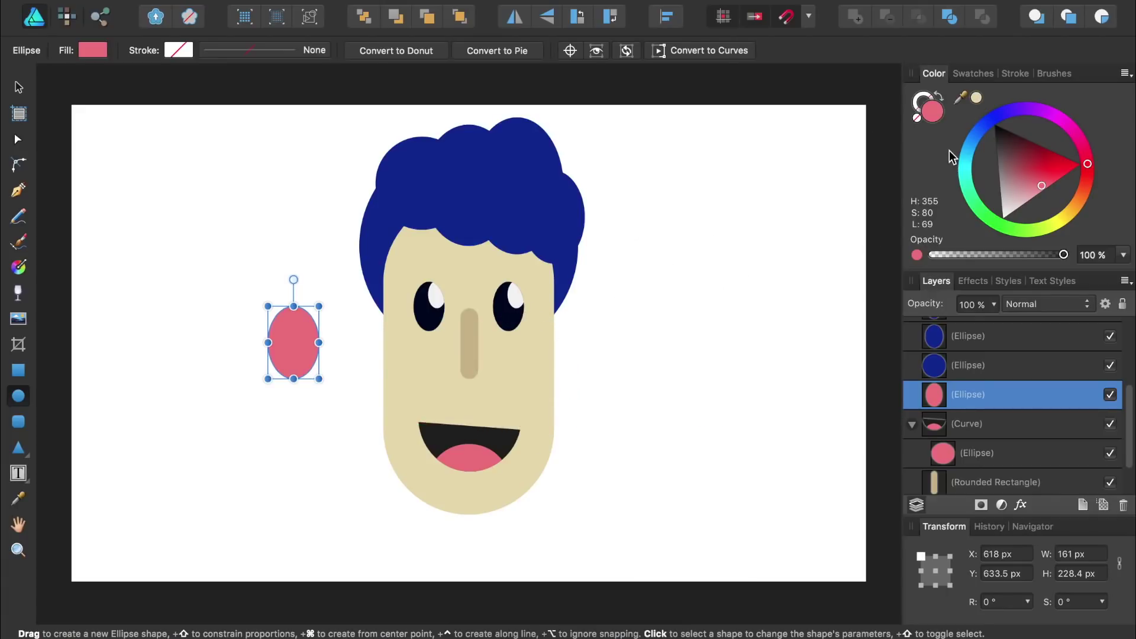
pyautogui.click(977, 98)
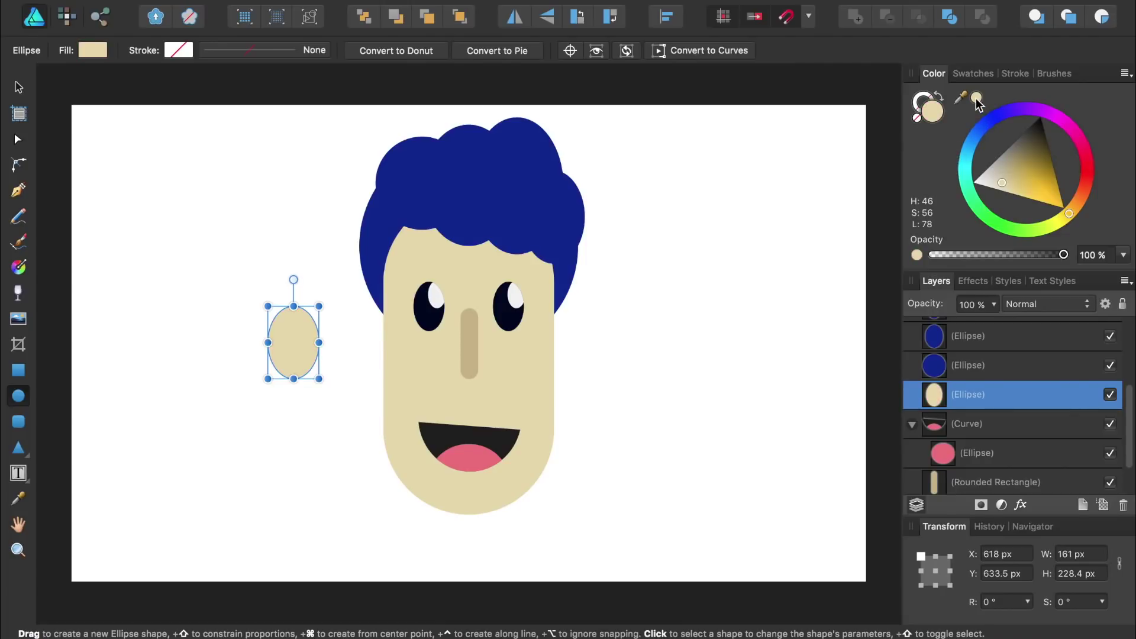
pyautogui.press('super+j')
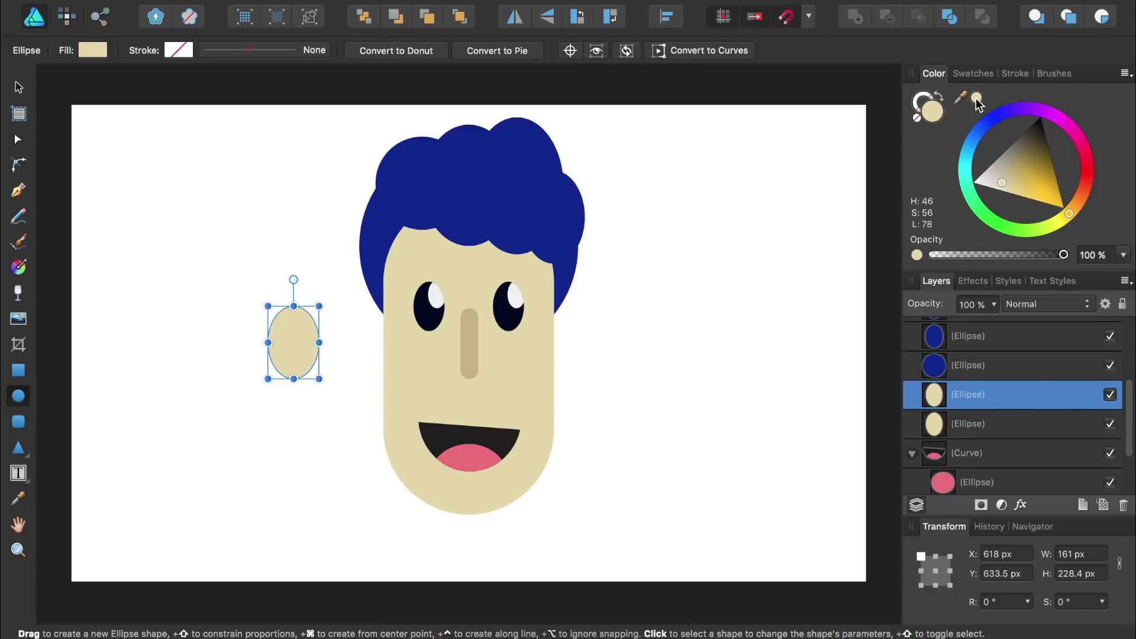
# Step: Fill the duplicate ellipse with the nose's darker beige and shrink it to about 80 by 195 px toward the ear's lower right
pyautogui.moveTo(960, 95); pyautogui.dragTo(469, 343)
pyautogui.click(978, 98)
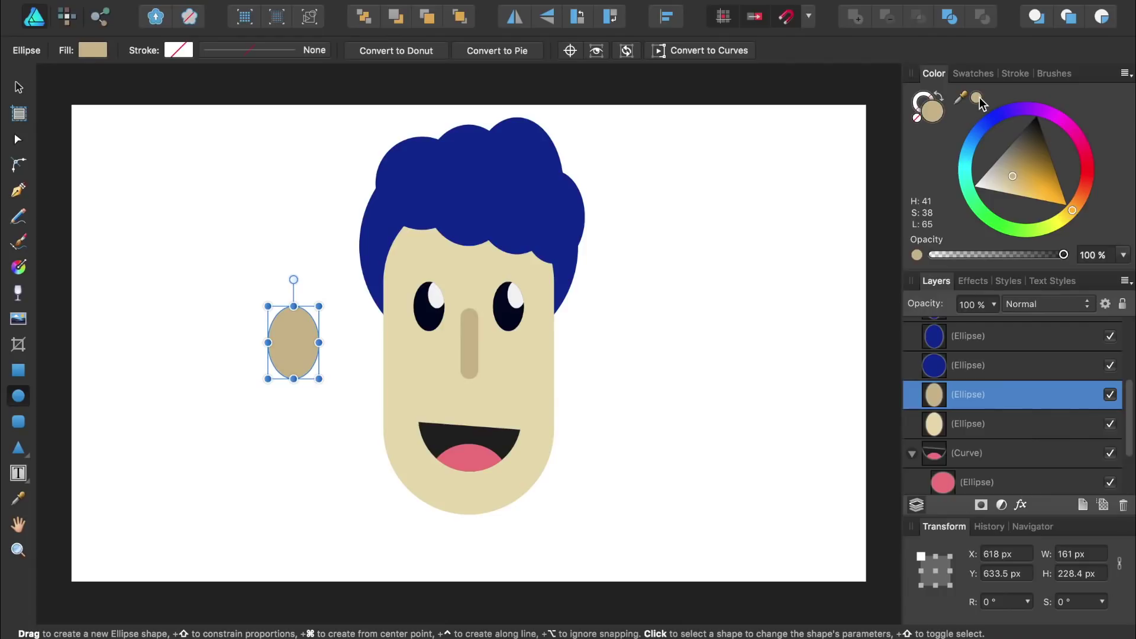
pyautogui.moveTo(268, 306); pyautogui.dragTo(294, 318)
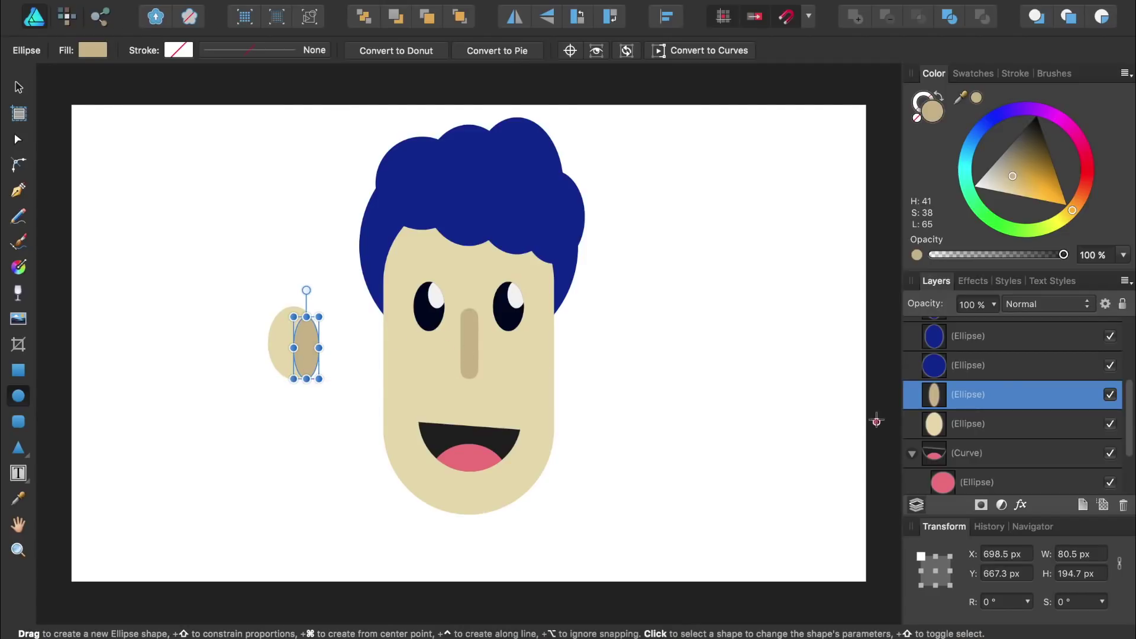
# Step: Clip the darker ellipse inside the ear, narrow the ear from its left edge, and reshape the inner ellipse to about 87 by 195 px
pyautogui.moveTo(932, 398); pyautogui.dragTo(954, 437)
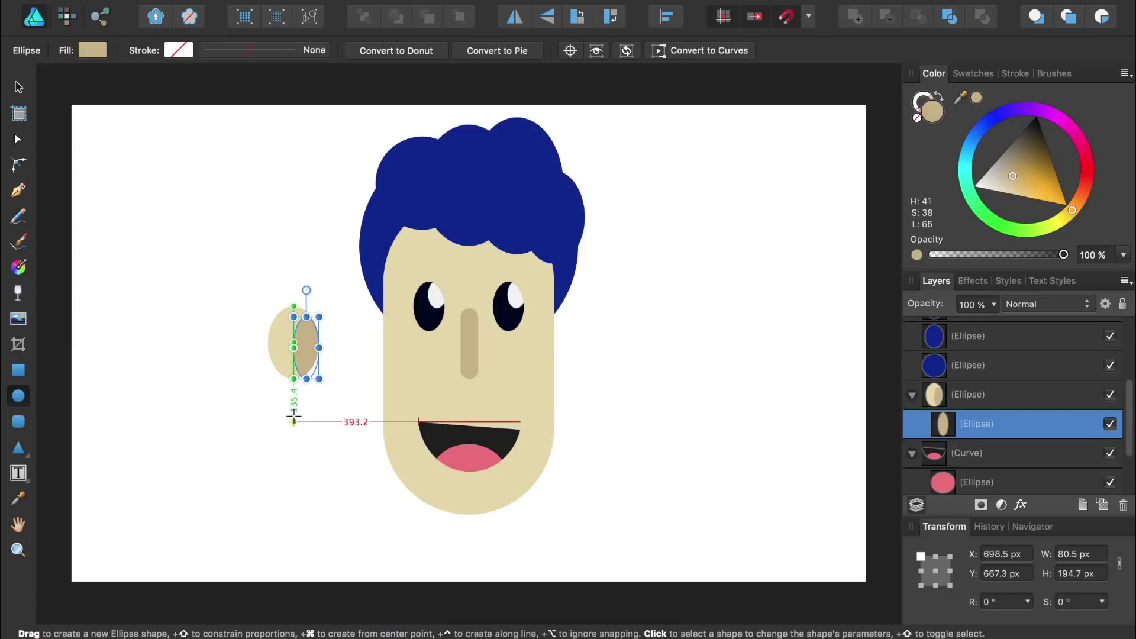
pyautogui.scroll(5, 294, 417)
pyautogui.scroll(3, 294, 416)
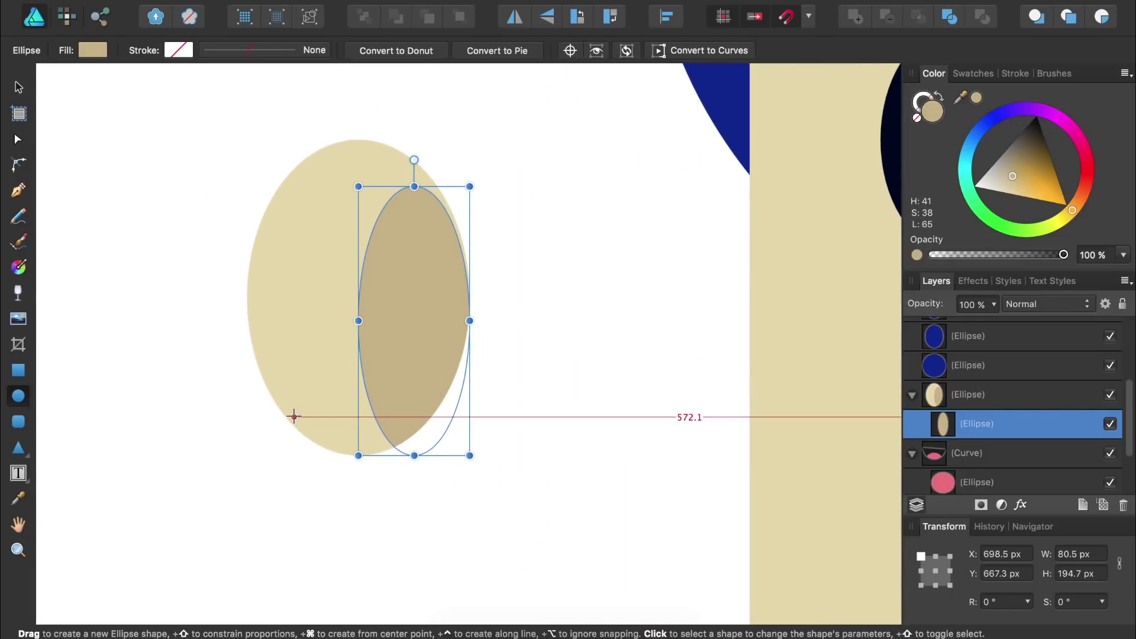
pyautogui.press('v')
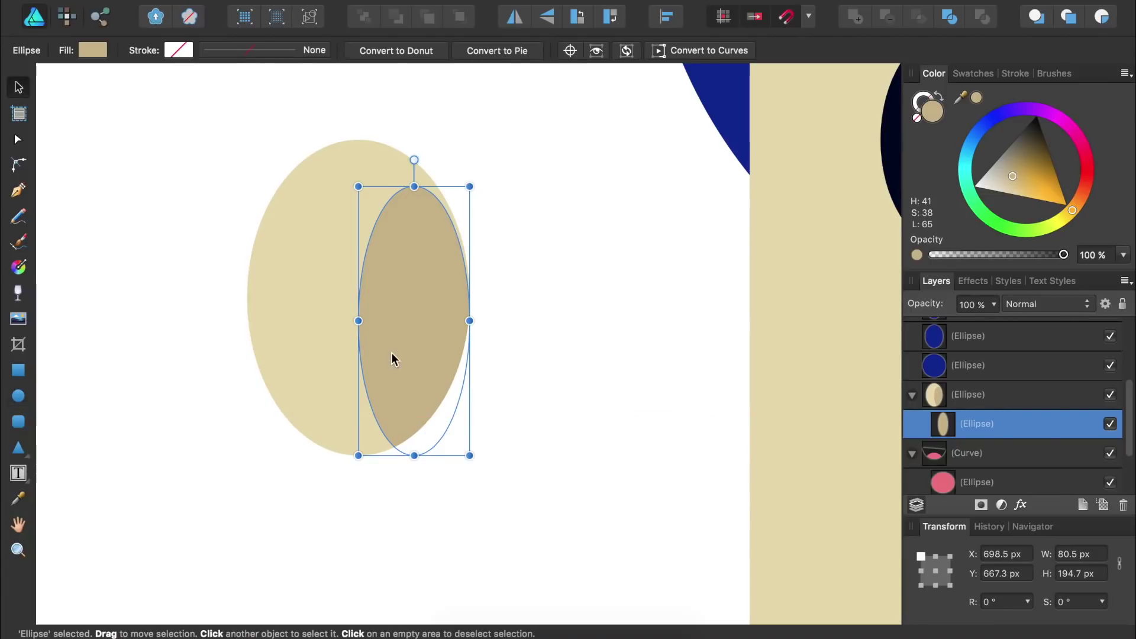
pyautogui.moveTo(393, 358); pyautogui.dragTo(407, 337)
pyautogui.click(295, 329)
pyautogui.moveTo(246, 298); pyautogui.dragTo(277, 298)
pyautogui.moveTo(425, 285); pyautogui.dragTo(402, 285)
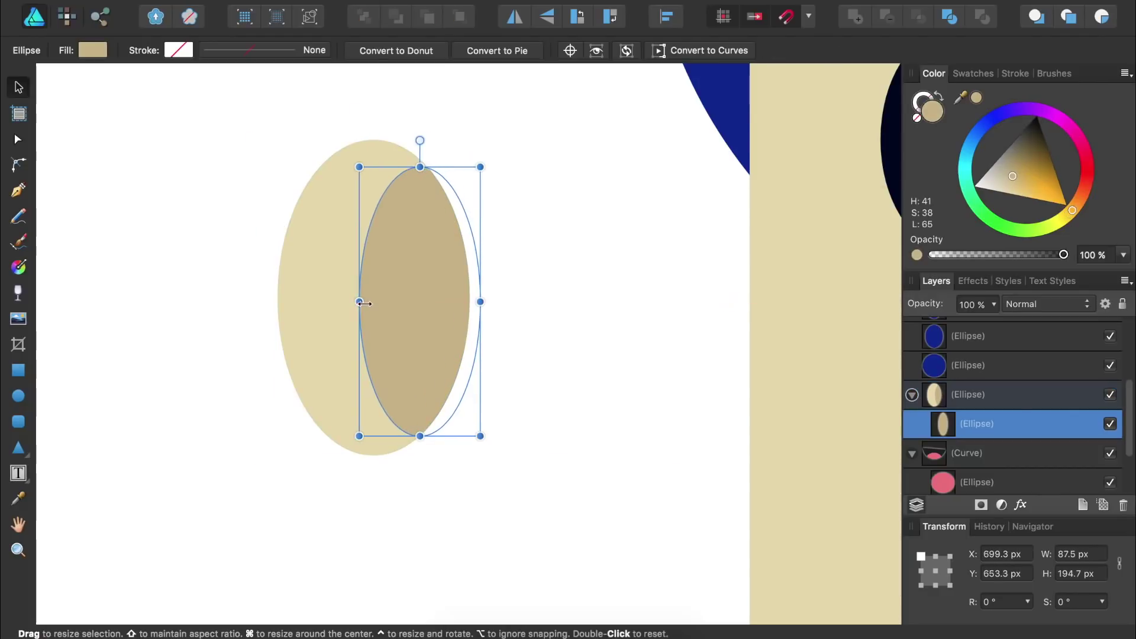
pyautogui.click(541, 325)
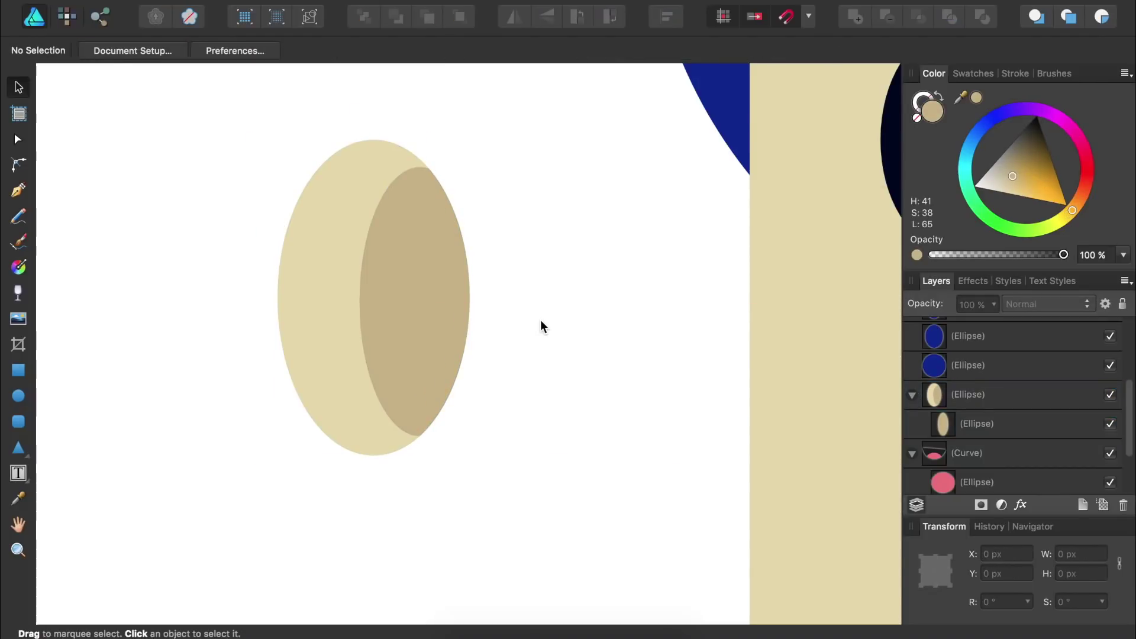
# Step: Scale the whole ear to about 101 by 156 px and place it against the head's left edge
pyautogui.press('super+0')
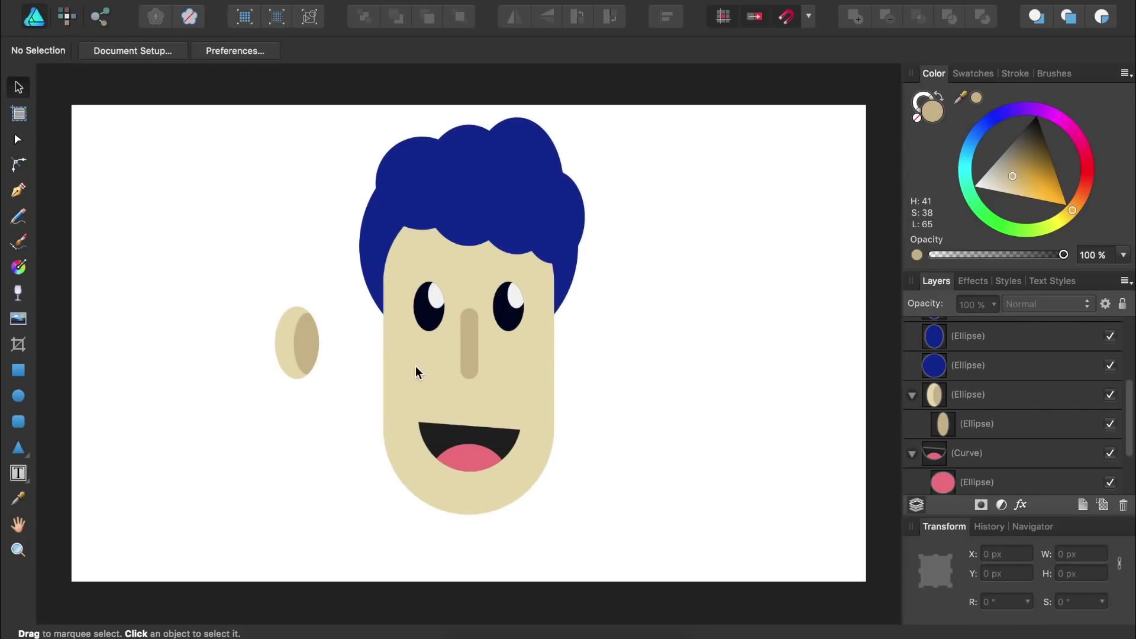
pyautogui.click(314, 351)
pyautogui.moveTo(320, 379); pyautogui.dragTo(369, 327)
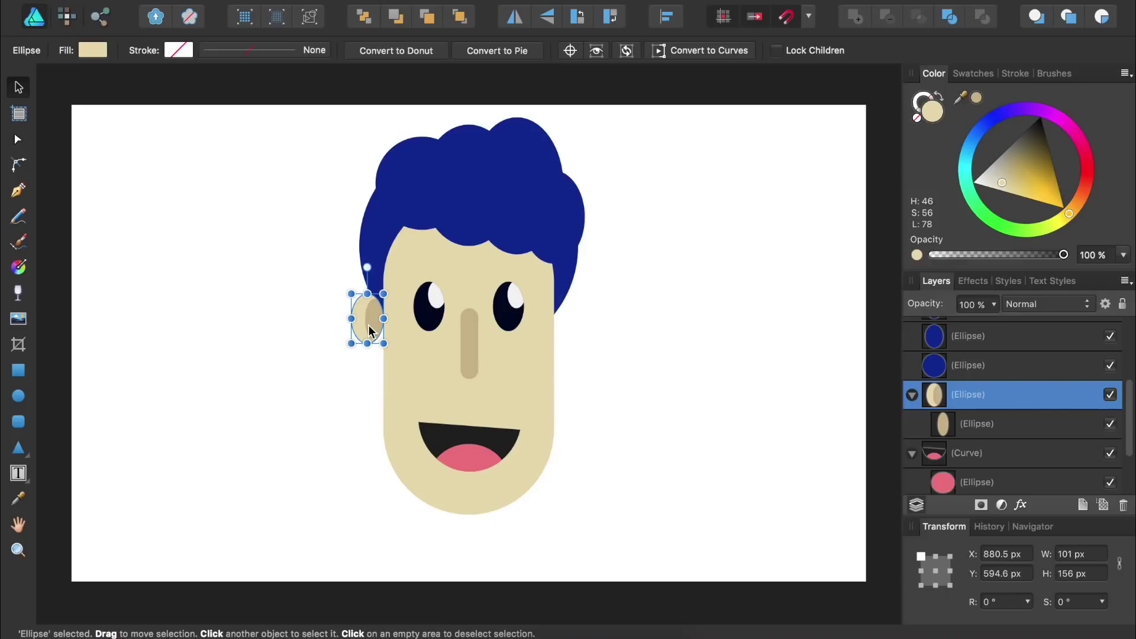
# Step: Duplicate the ear onto the head's right edge and flip the copy horizontally
pyautogui.press('super+j')
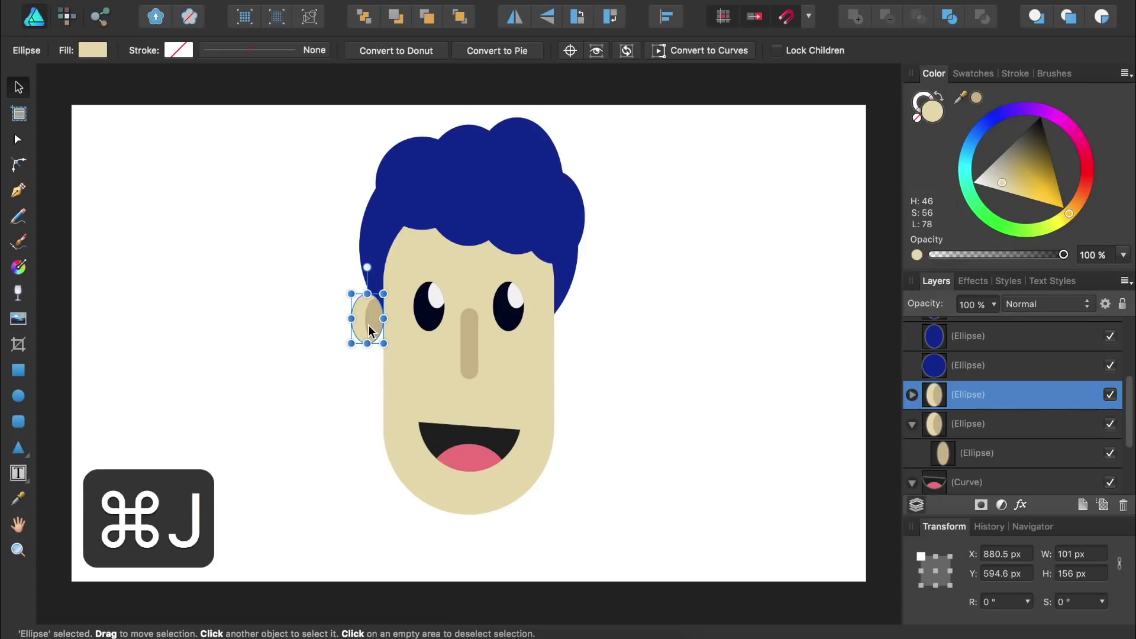
pyautogui.moveTo(368, 325); pyautogui.dragTo(572, 318)
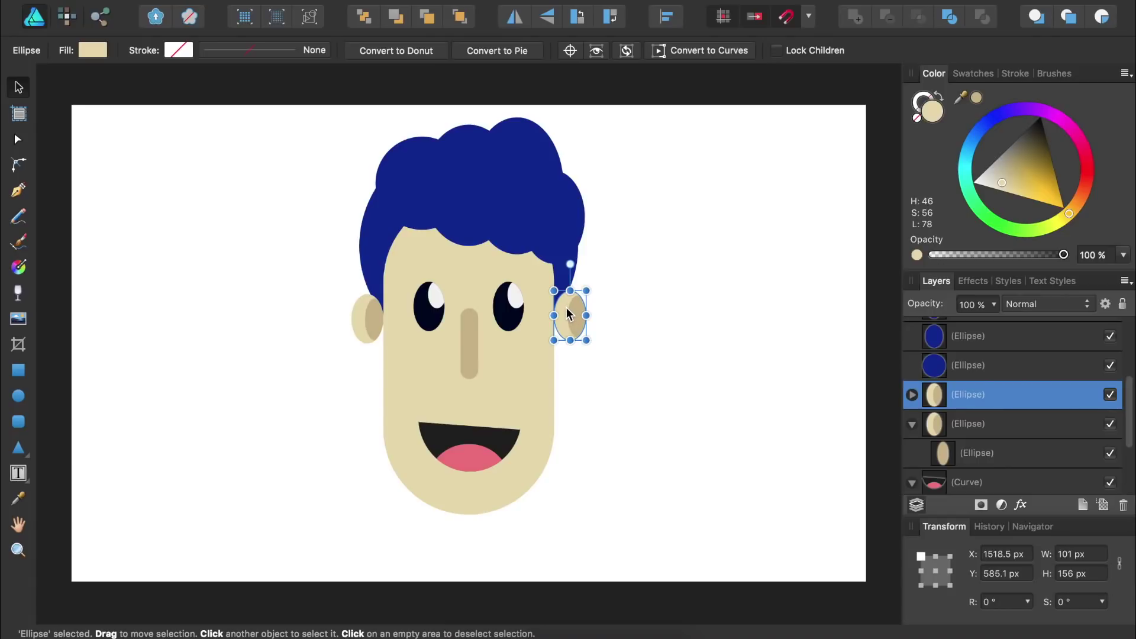
pyautogui.click(514, 19)
# Step: Shift both ears 30 px inward so that they overlap the head
pyautogui.hotkey('shift', 'Left')
pyautogui.hotkey('shift', 'Left')
pyautogui.hotkey('shift', 'Left')
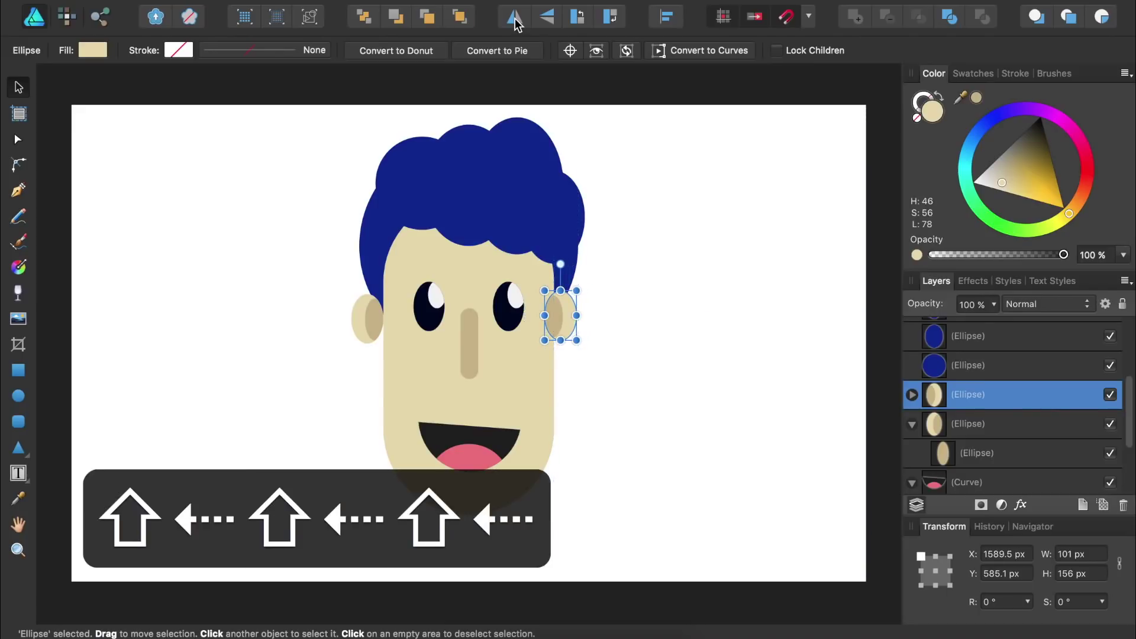
pyautogui.click(362, 306)
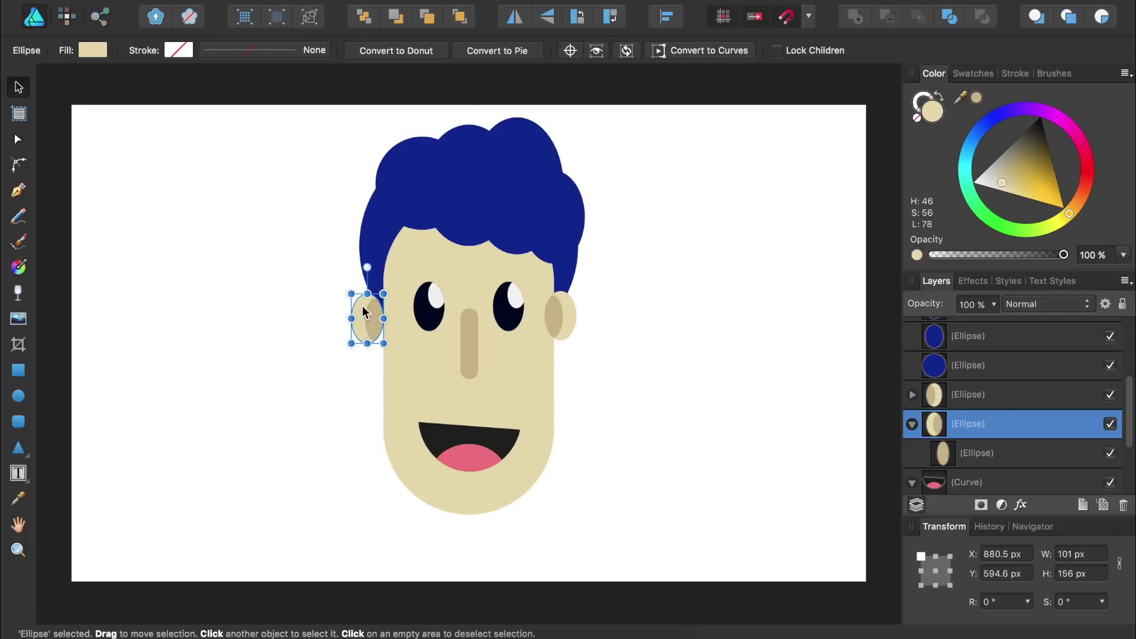
pyautogui.hotkey('shift', 'Right')
pyautogui.hotkey('shift', 'Right')
pyautogui.hotkey('shift', 'Right')
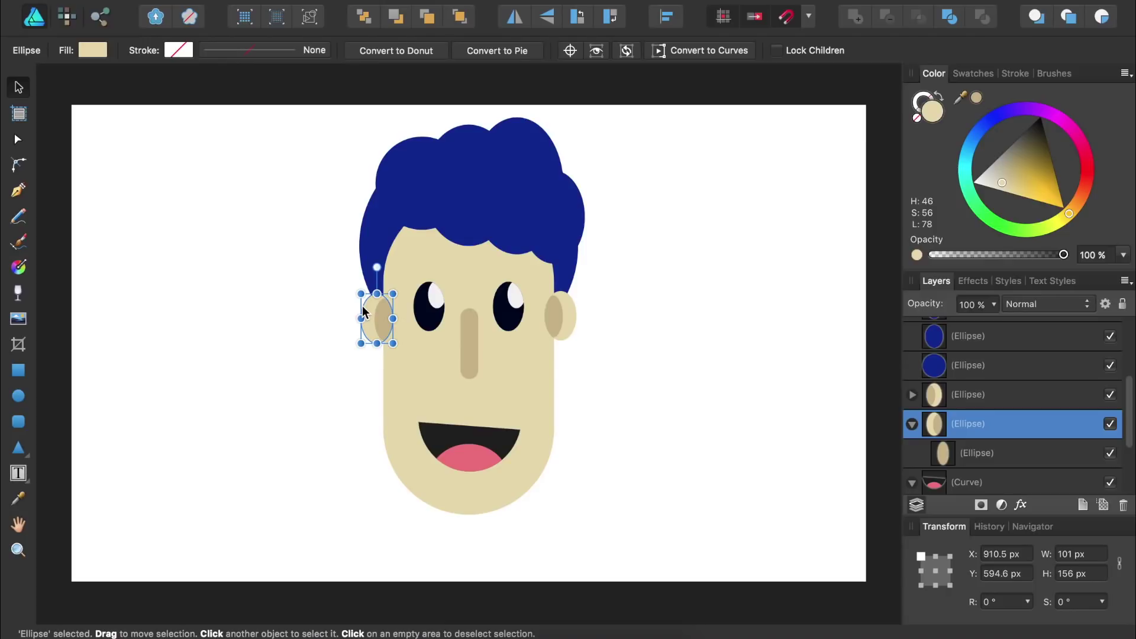
# Step: Send both ears to the back, behind the hair and the face
pyautogui.click(363, 17)
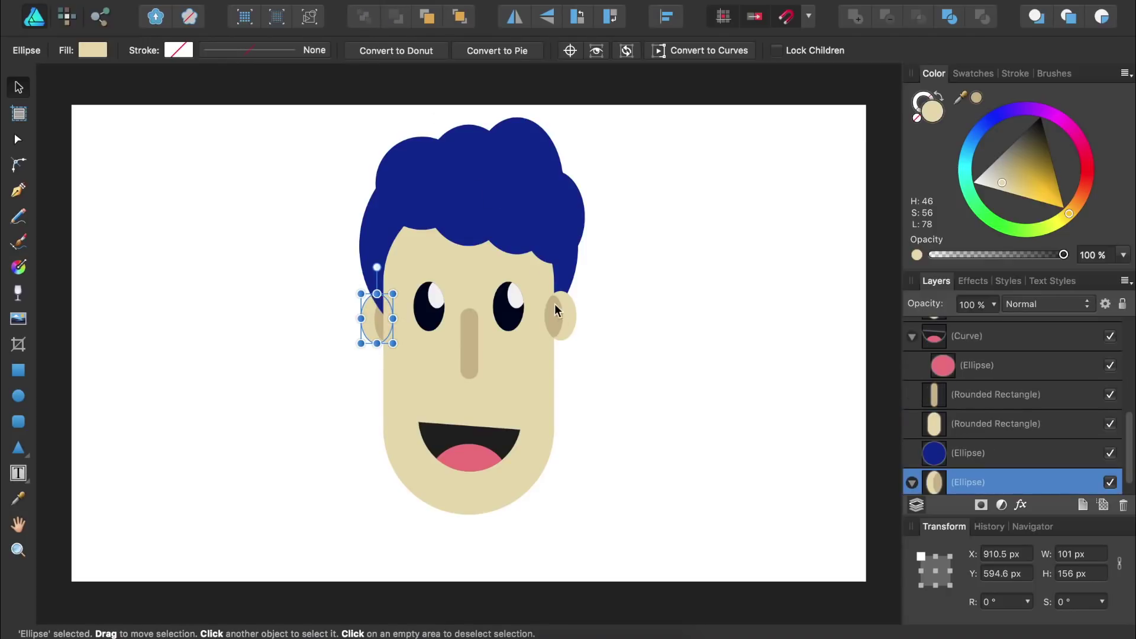
pyautogui.click(555, 304)
pyautogui.click(361, 16)
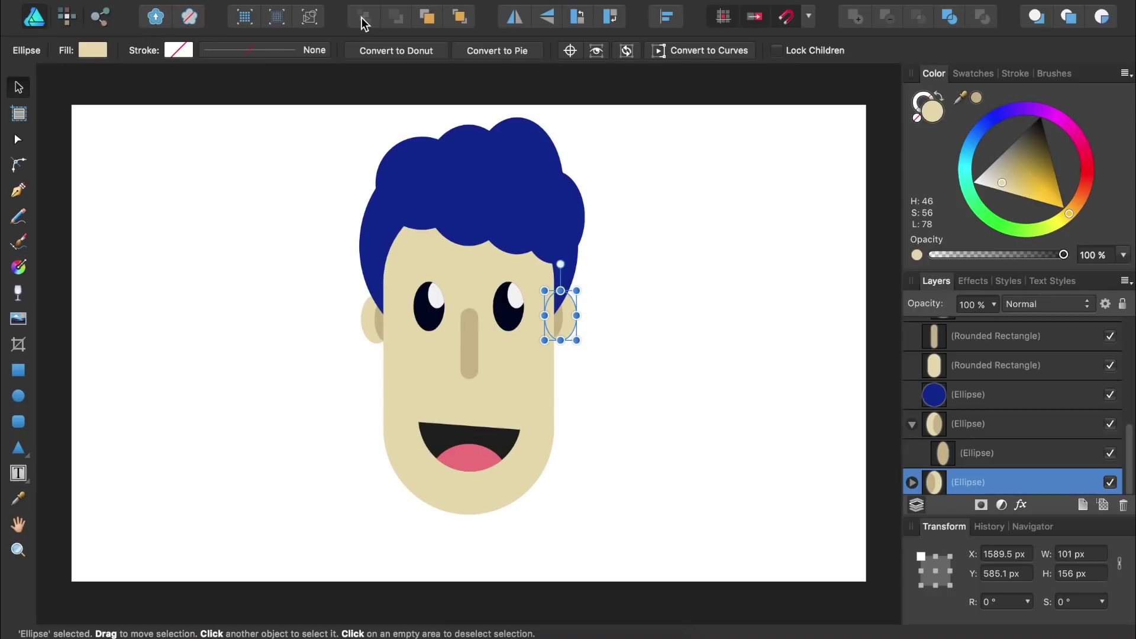
# Step: Duplicate the beige face shape and place the copy on the empty canvas left of the head
pyautogui.click(412, 361)
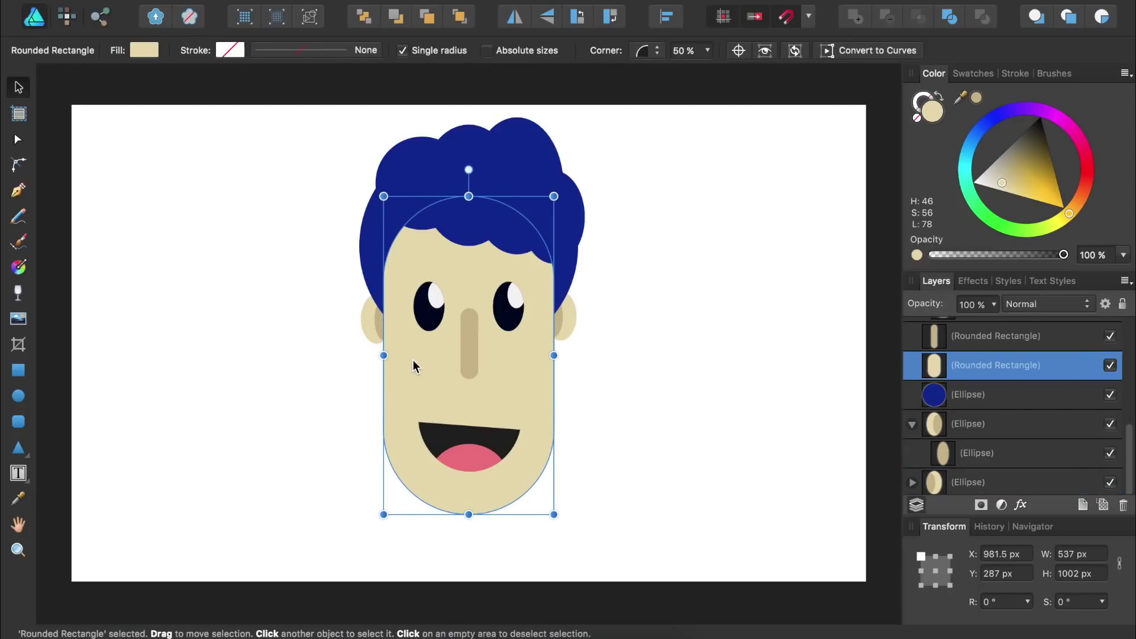
pyautogui.press('super+j')
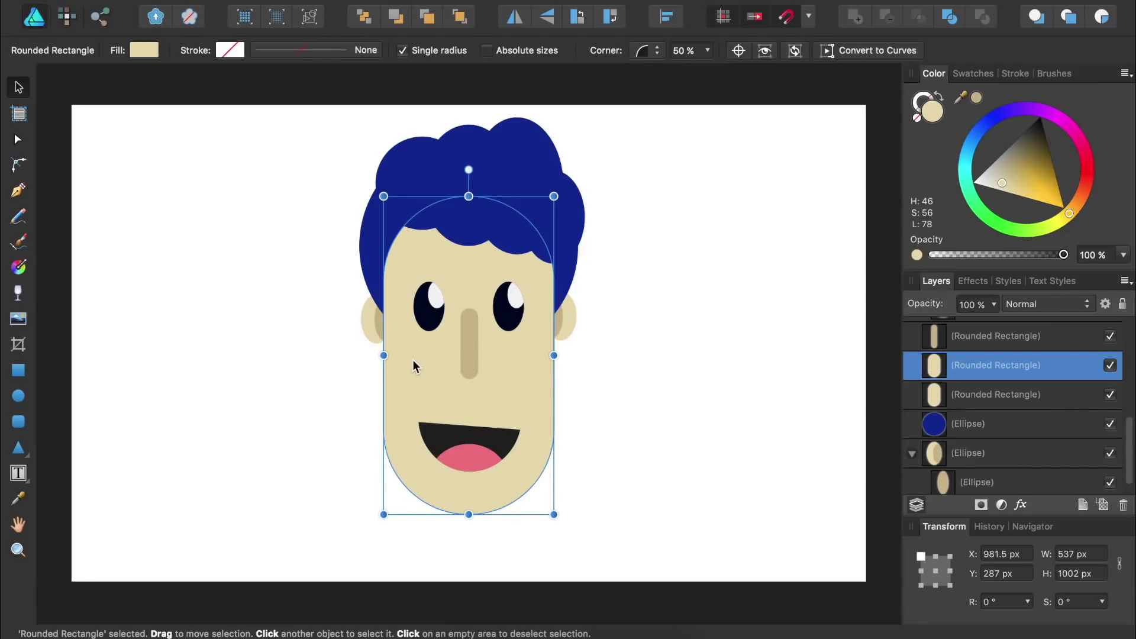
pyautogui.moveTo(413, 363); pyautogui.dragTo(154, 341)
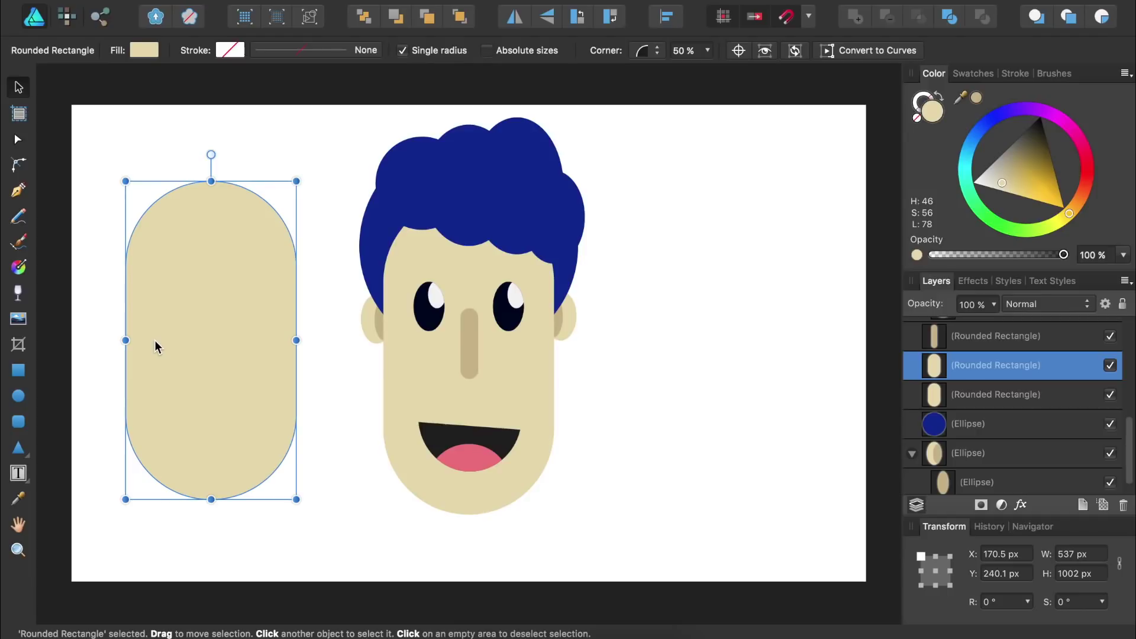
pyautogui.press('super+j')
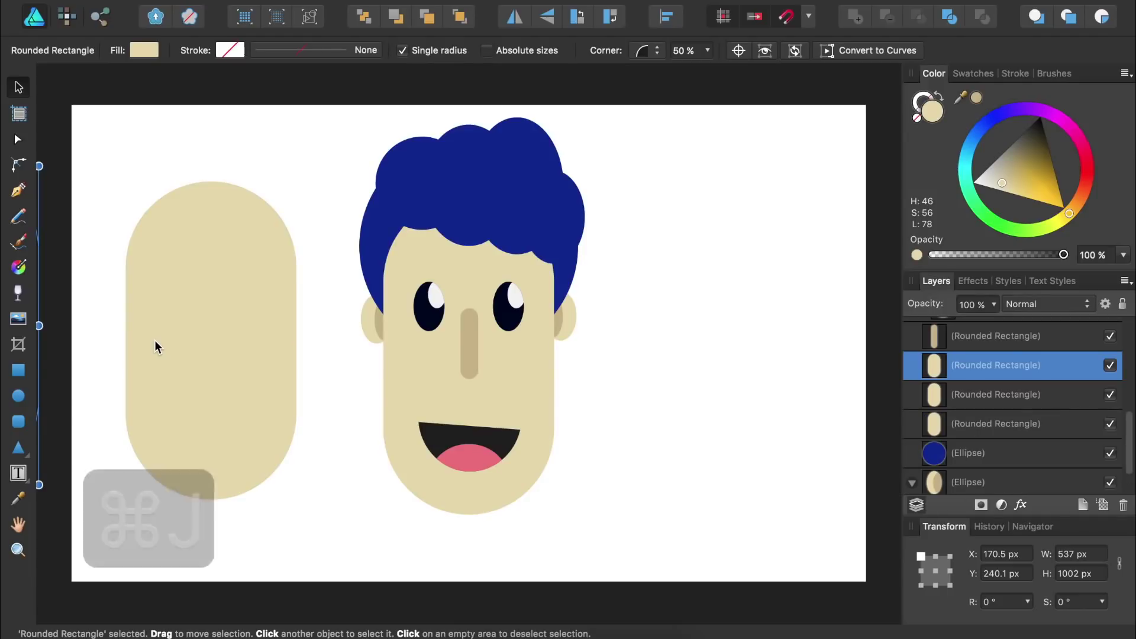
pyautogui.hscroll(-5, 154, 340)
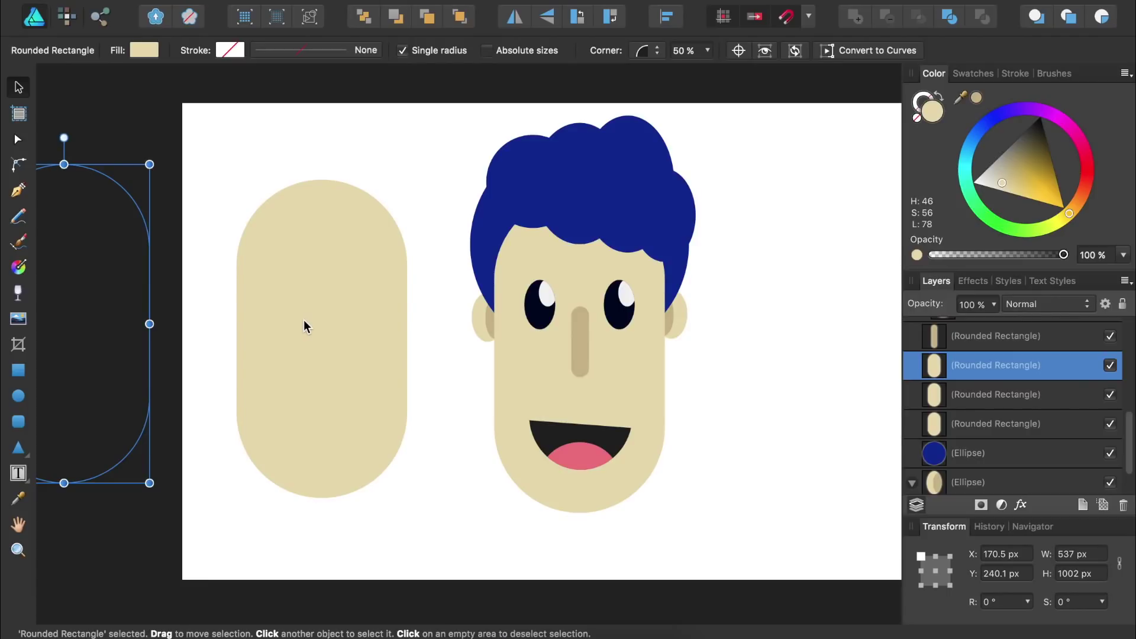
pyautogui.press('super+z')
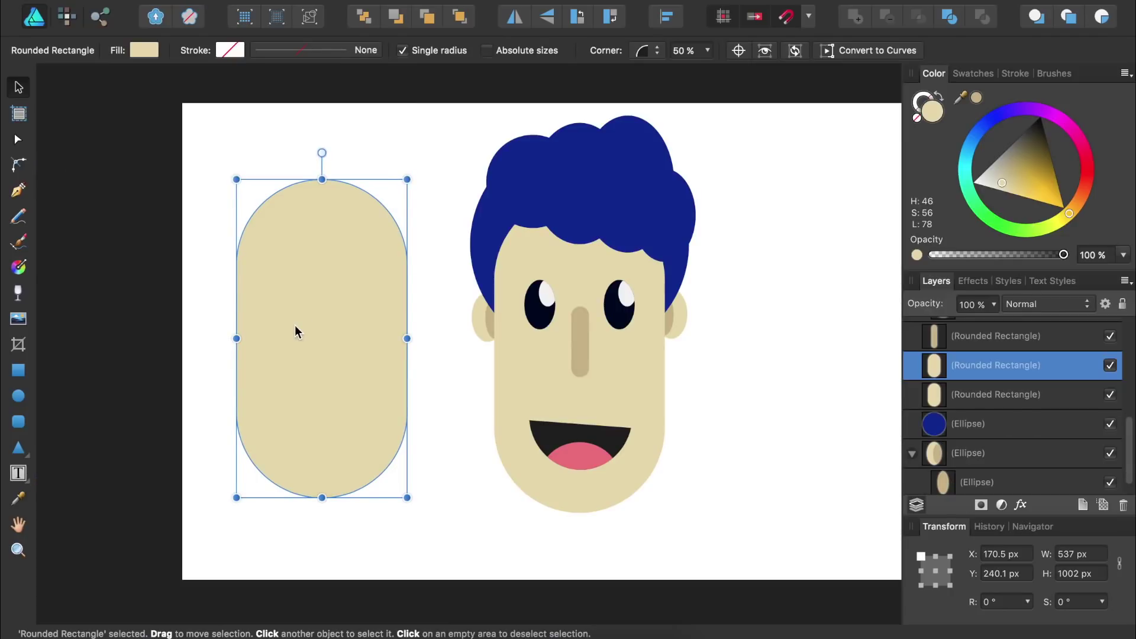
pyautogui.click(446, 351)
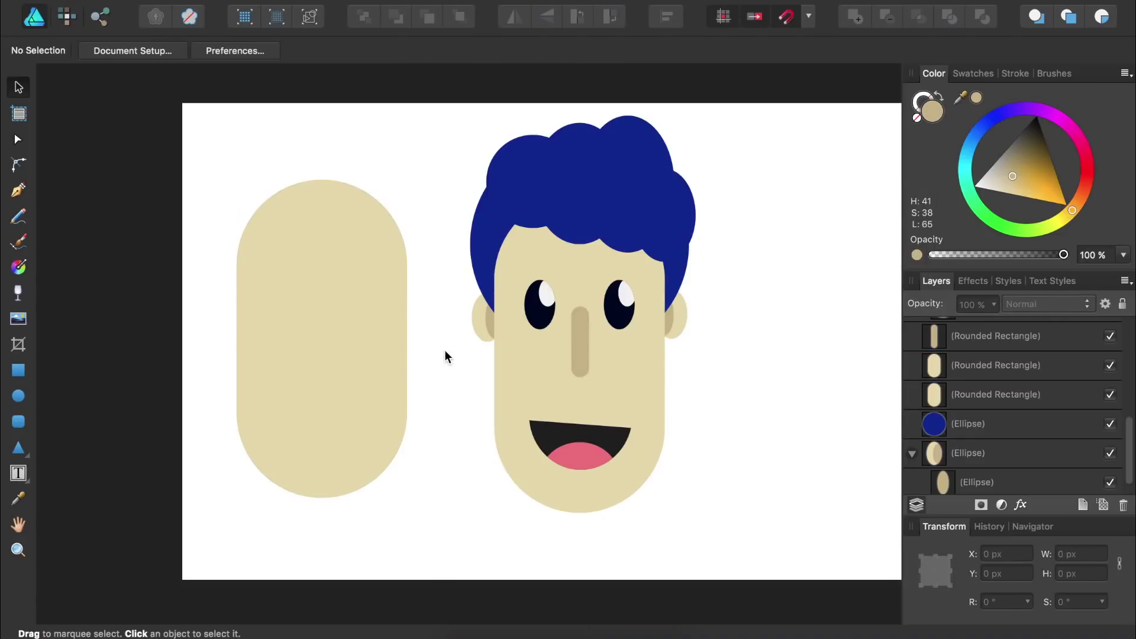
# Step: Duplicate the spare face shape, offset the copy 30 px right and up, and subtract it from the shape beneath to leave a crescent
pyautogui.click(351, 335)
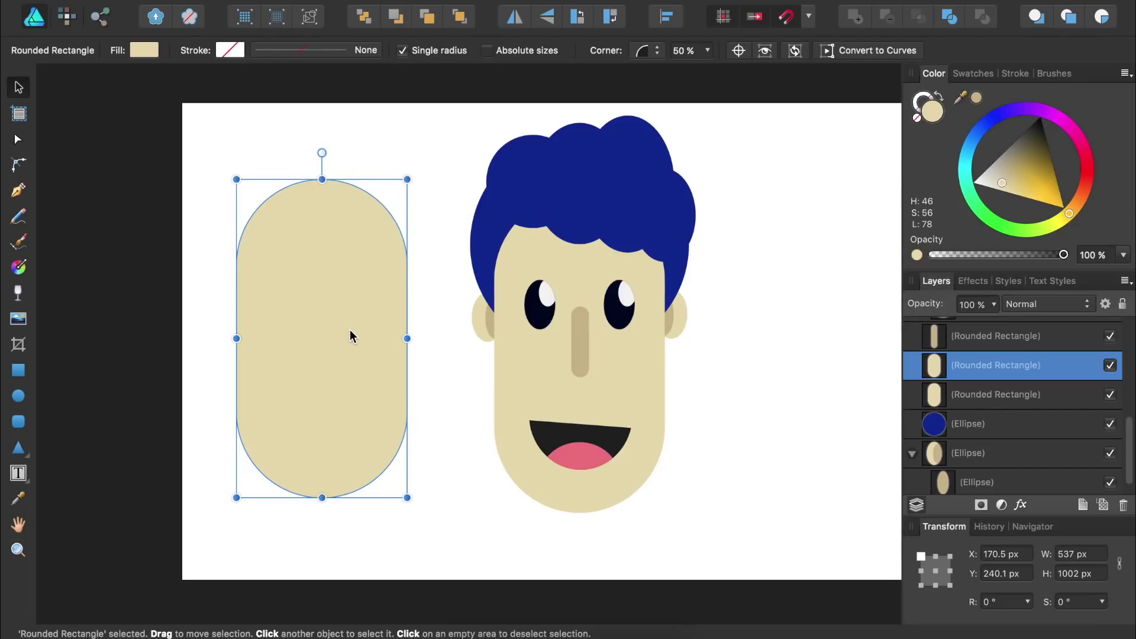
pyautogui.press('super+j')
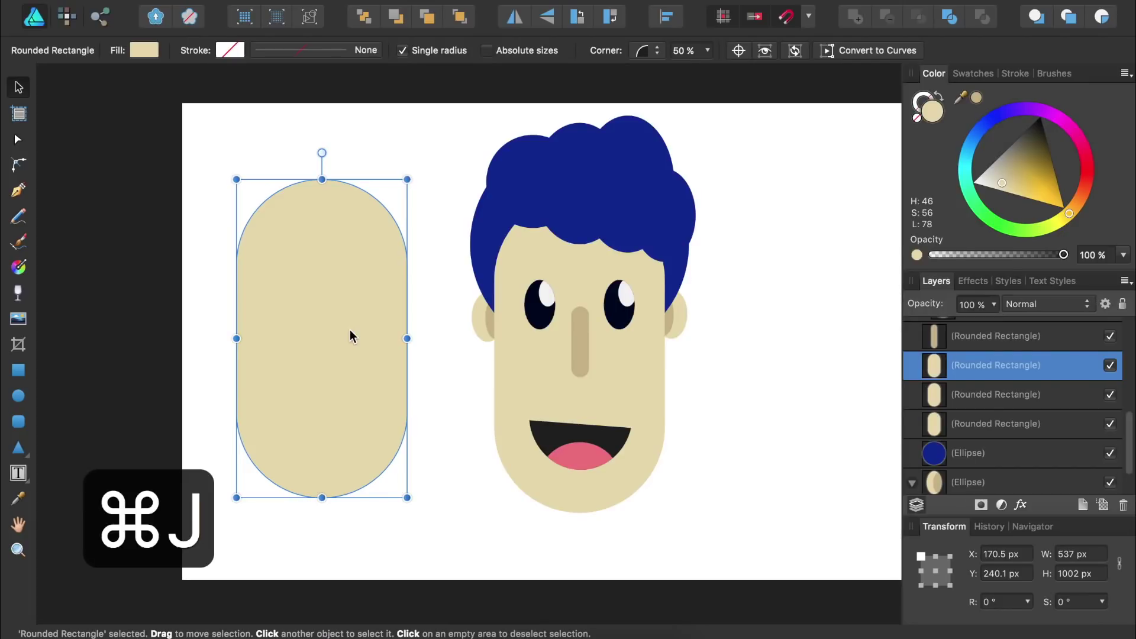
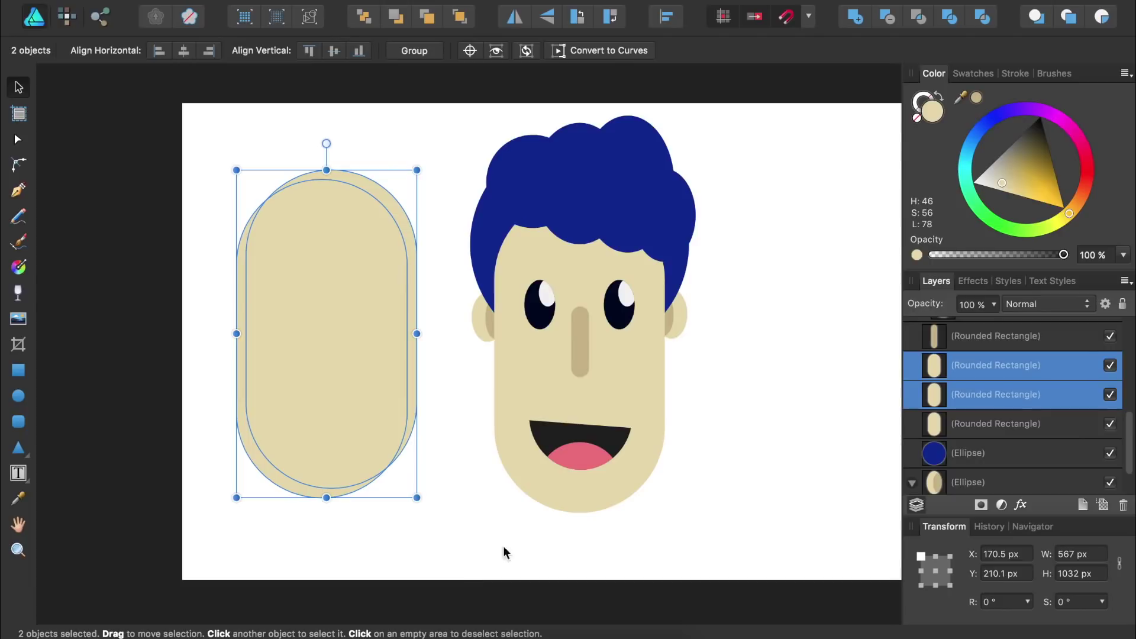
pyautogui.click(889, 17)
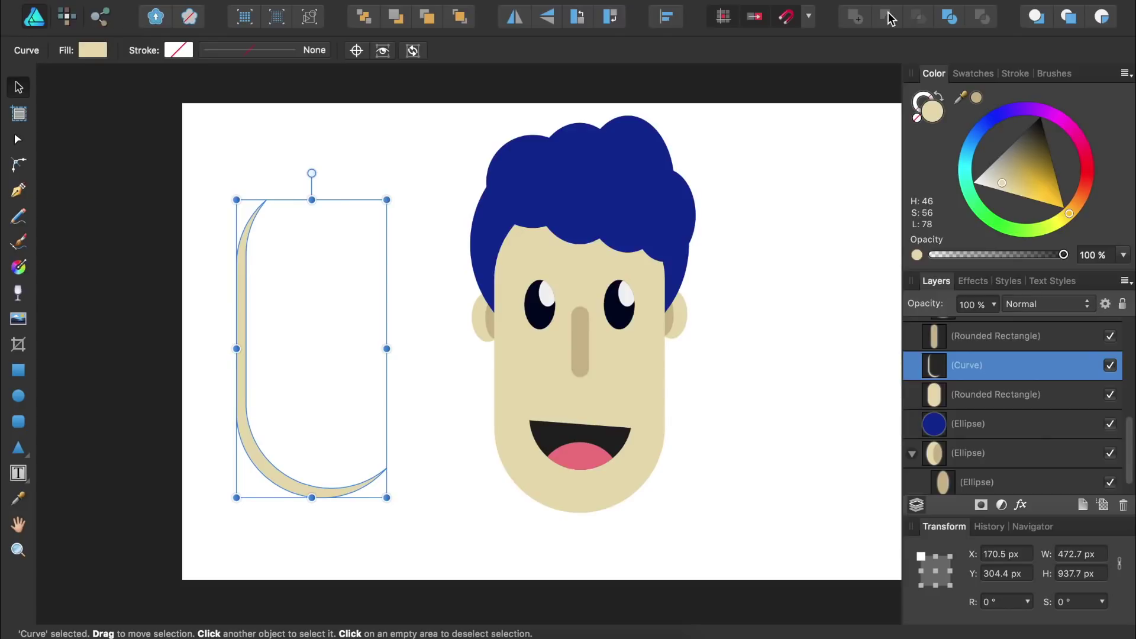
# Step: Darken the crescent's fill to H 46, S 30, L 67 and place it over the face's left and lower edge
pyautogui.moveTo(1005, 175); pyautogui.dragTo(1006, 172)
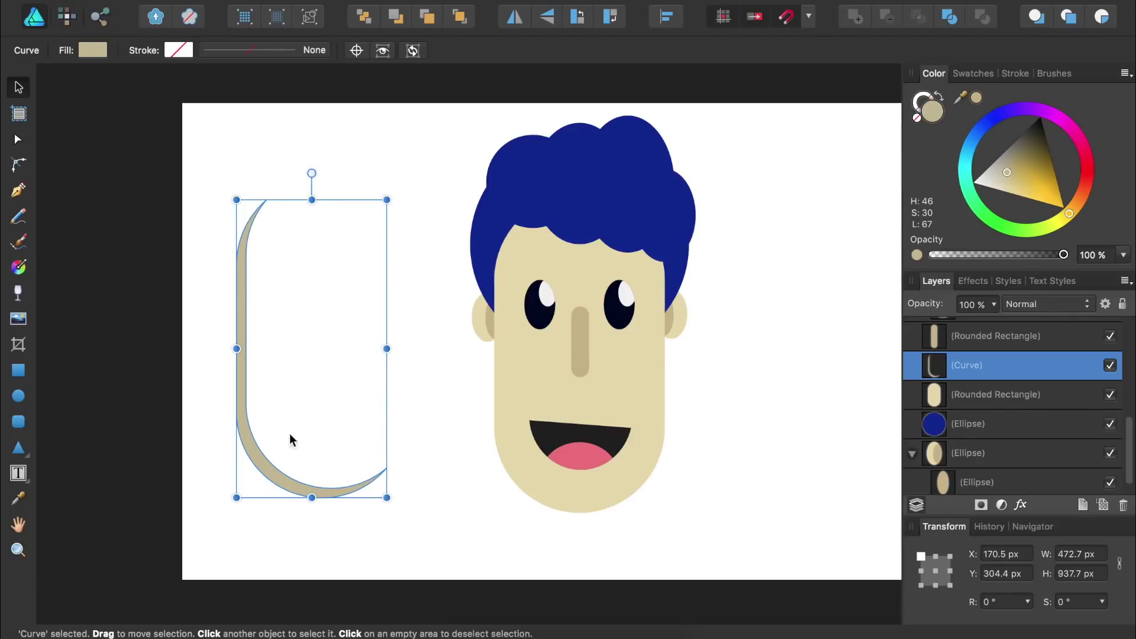
pyautogui.moveTo(290, 435); pyautogui.dragTo(510, 460)
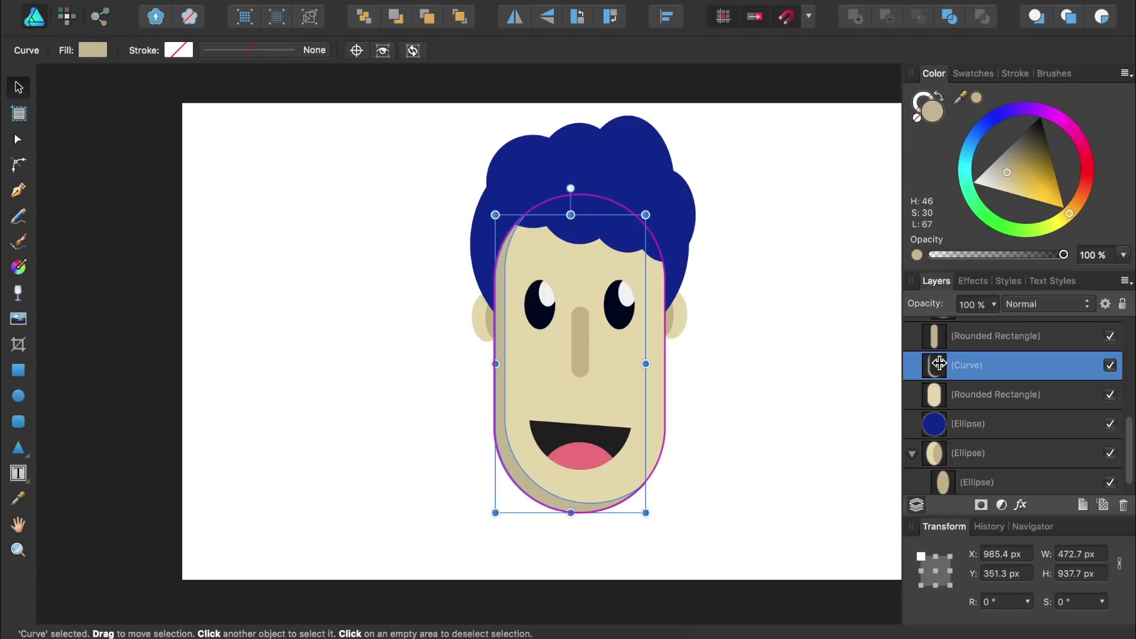
# Step: Clip the crescent shadow inside the face shape and set its opacity to 70%
pyautogui.moveTo(934, 365); pyautogui.dragTo(956, 405)
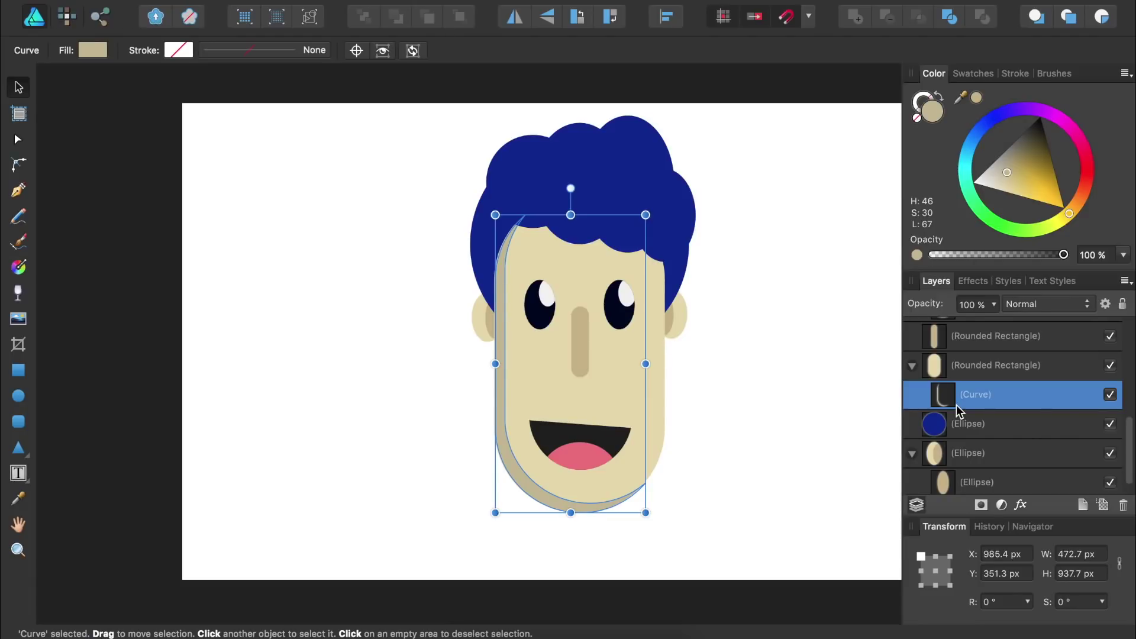
pyautogui.press('7')
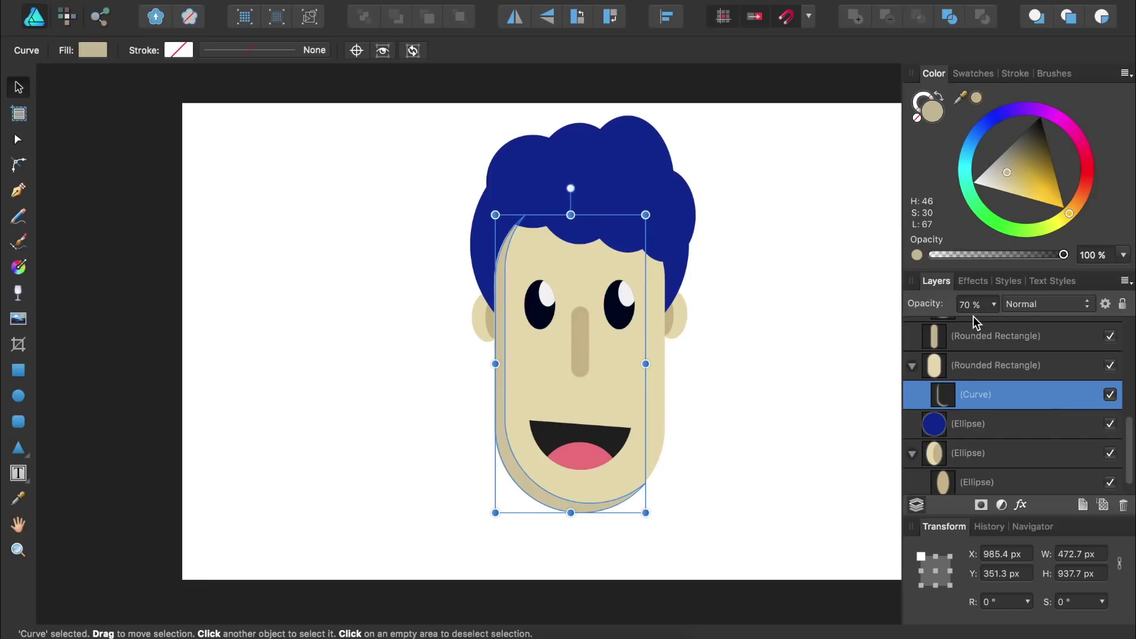
pyautogui.click(760, 273)
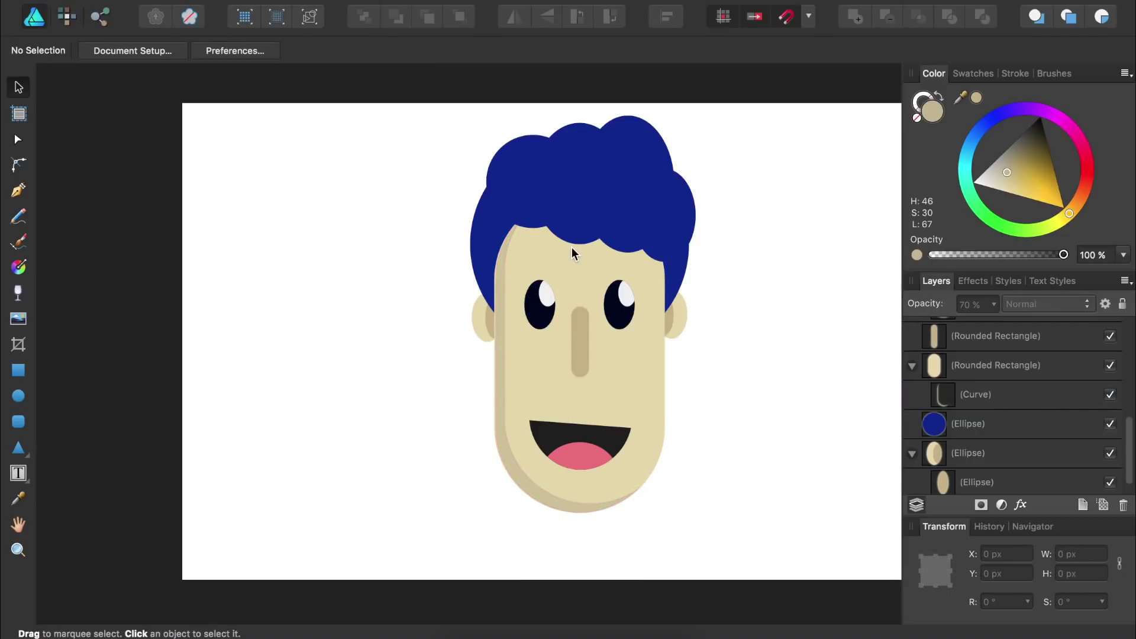
# Step: Move the crescent shadow slightly left to X 981.5 px, flush with the face's left edge
pyautogui.press('super+0')
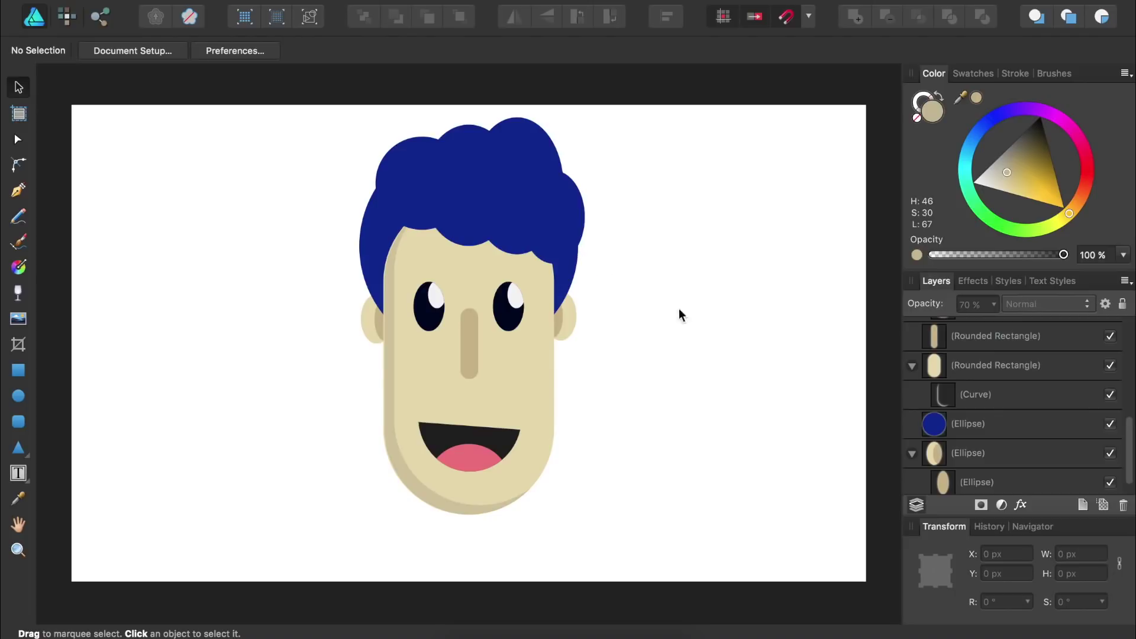
pyautogui.click(941, 404)
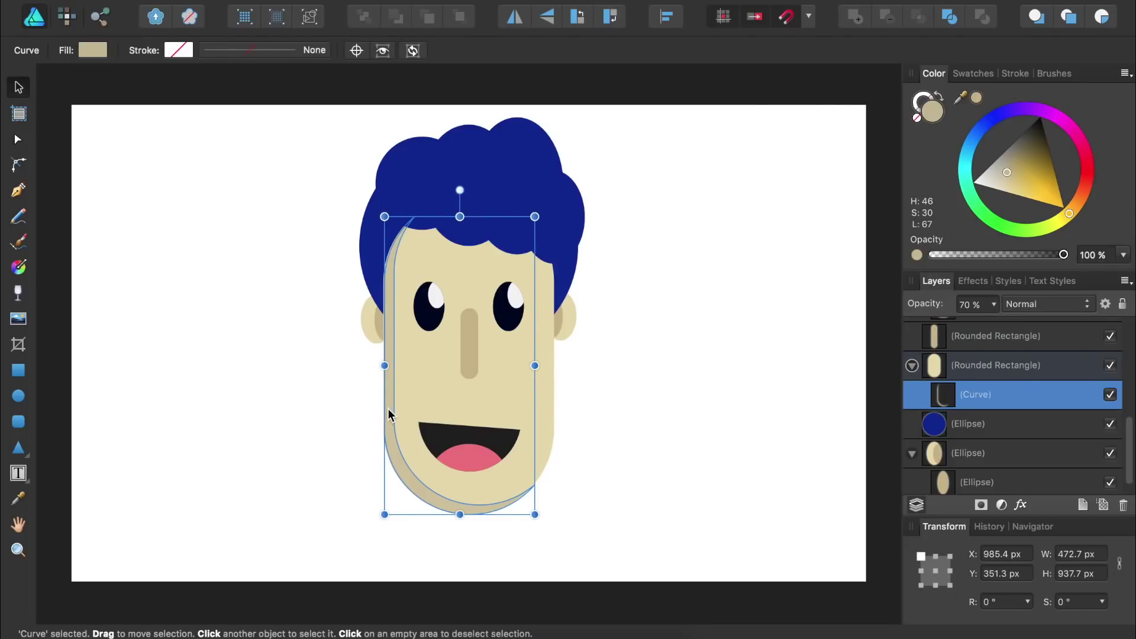
pyautogui.moveTo(388, 410); pyautogui.dragTo(386, 410)
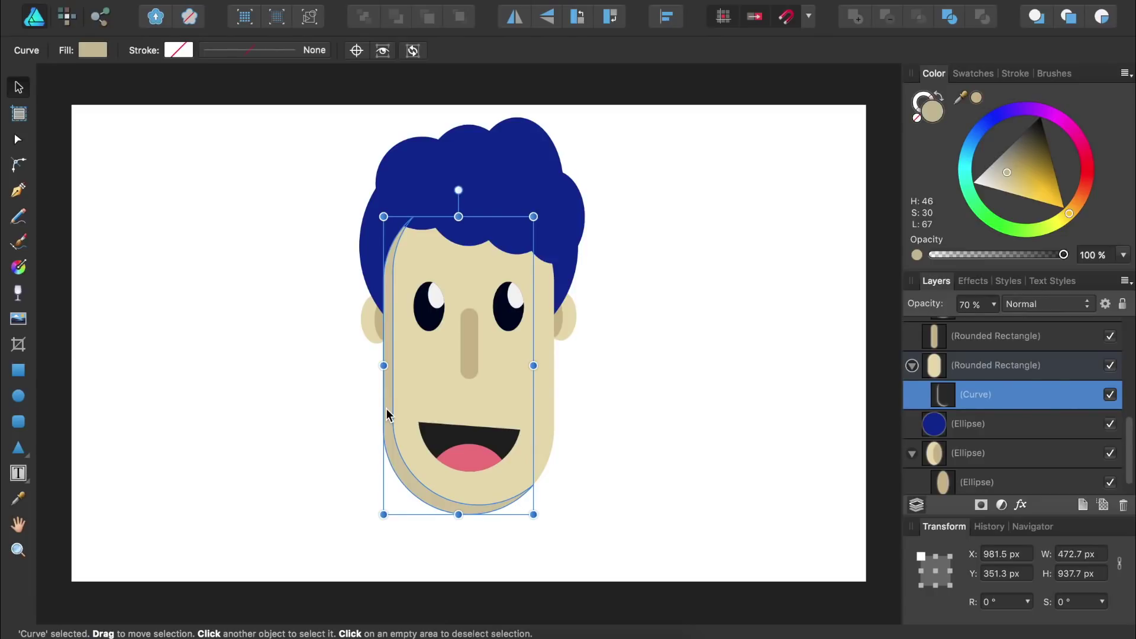
# Step: Set the opacity of the crescent shadow on the face to 50%
pyautogui.press('5')
pyautogui.click(328, 161)
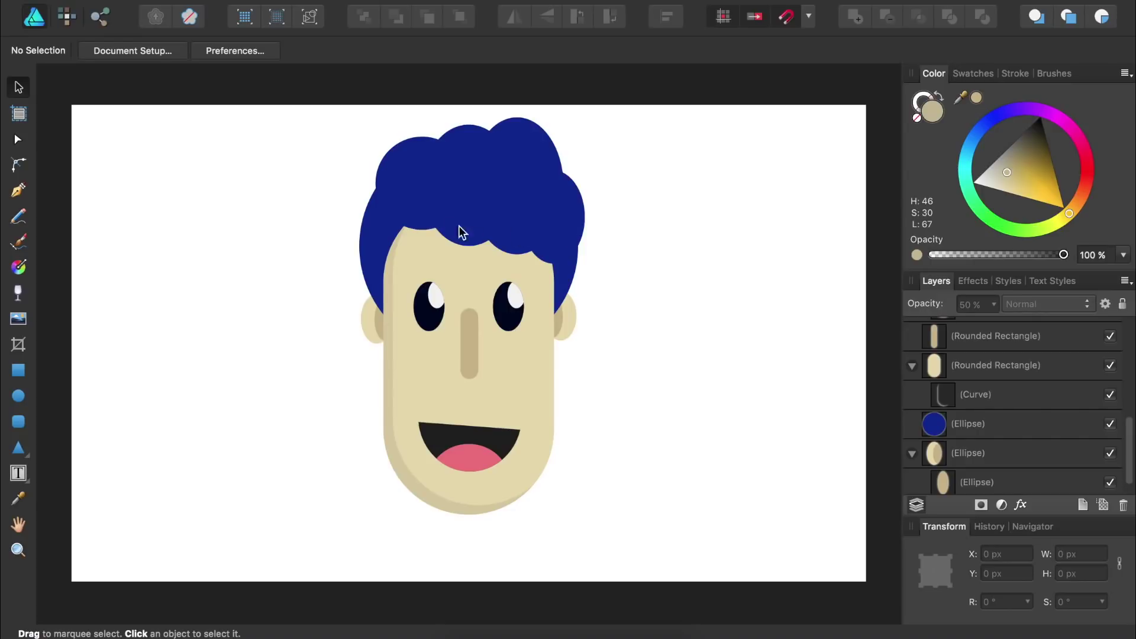
# Step: Darken the fill of all four front hair ellipses together to H 230, S 100, L 13
pyautogui.moveTo(351, 119); pyautogui.dragTo(619, 290)
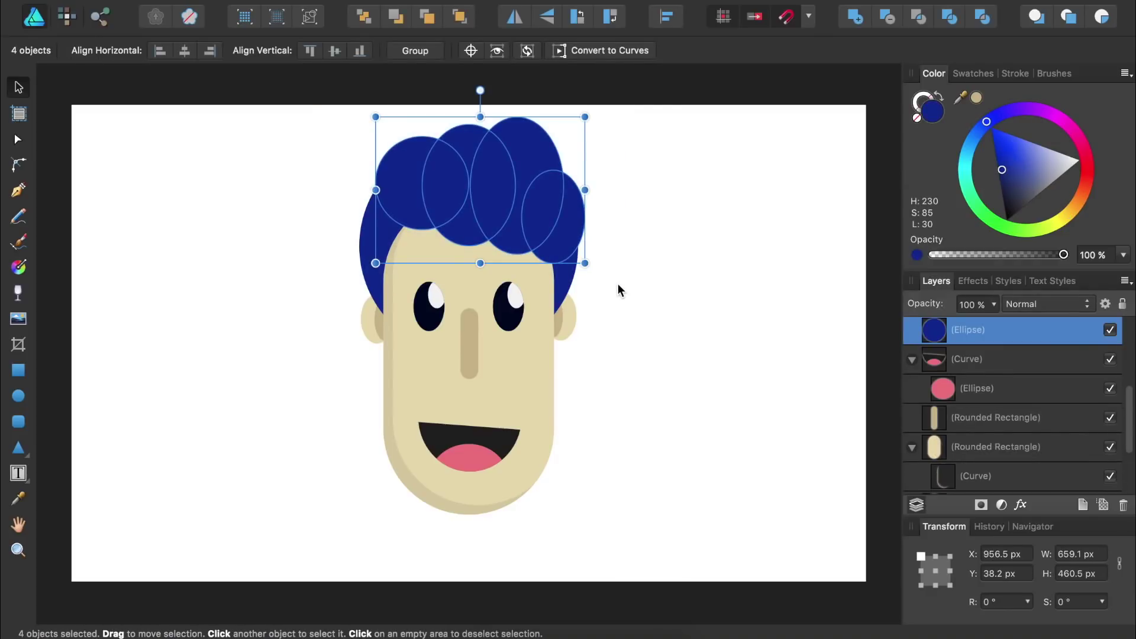
pyautogui.moveTo(1002, 170); pyautogui.dragTo(1004, 198)
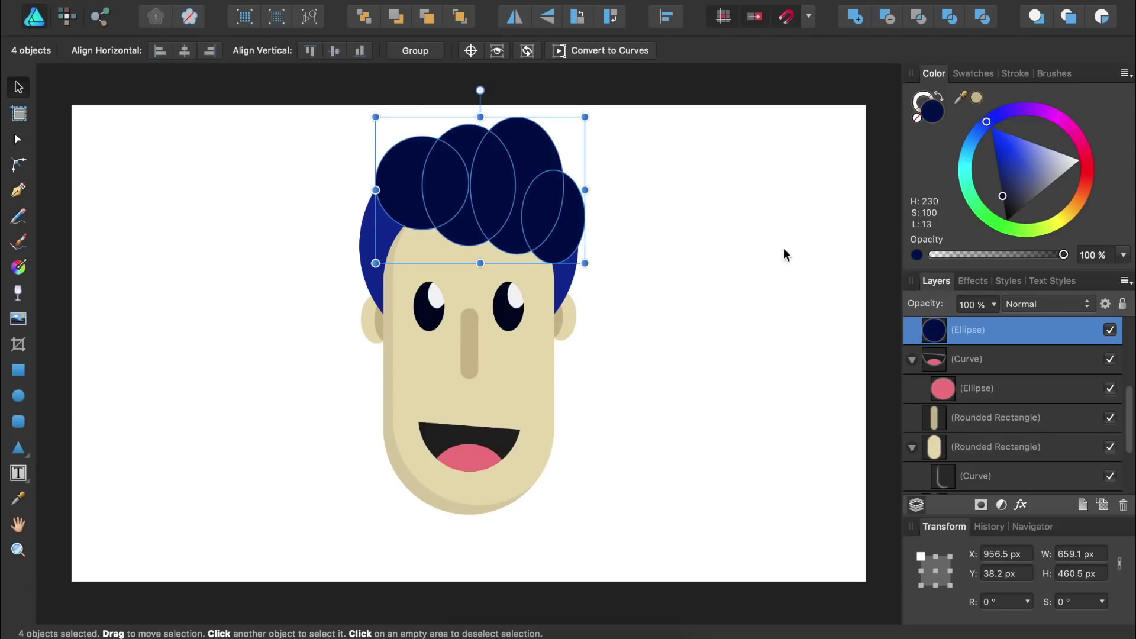
pyautogui.click(686, 209)
# Step: Duplicate the leftmost front hair ellipse and fill the copy with the brighter back-hair blue, H 230, S 85, L 30
pyautogui.click(419, 204)
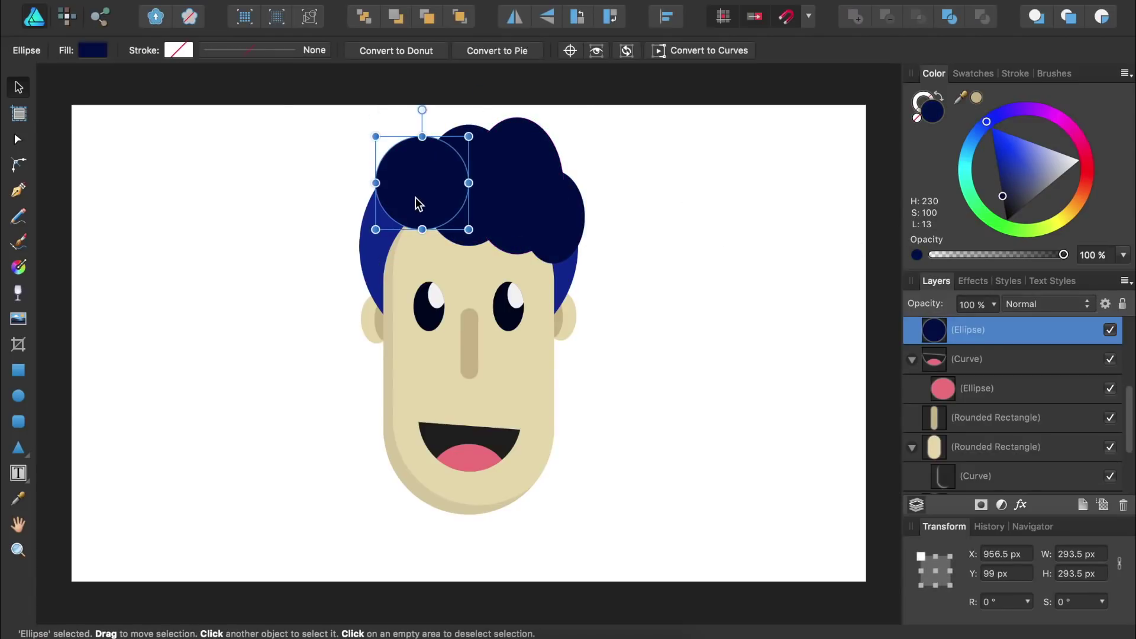
pyautogui.press('super+j')
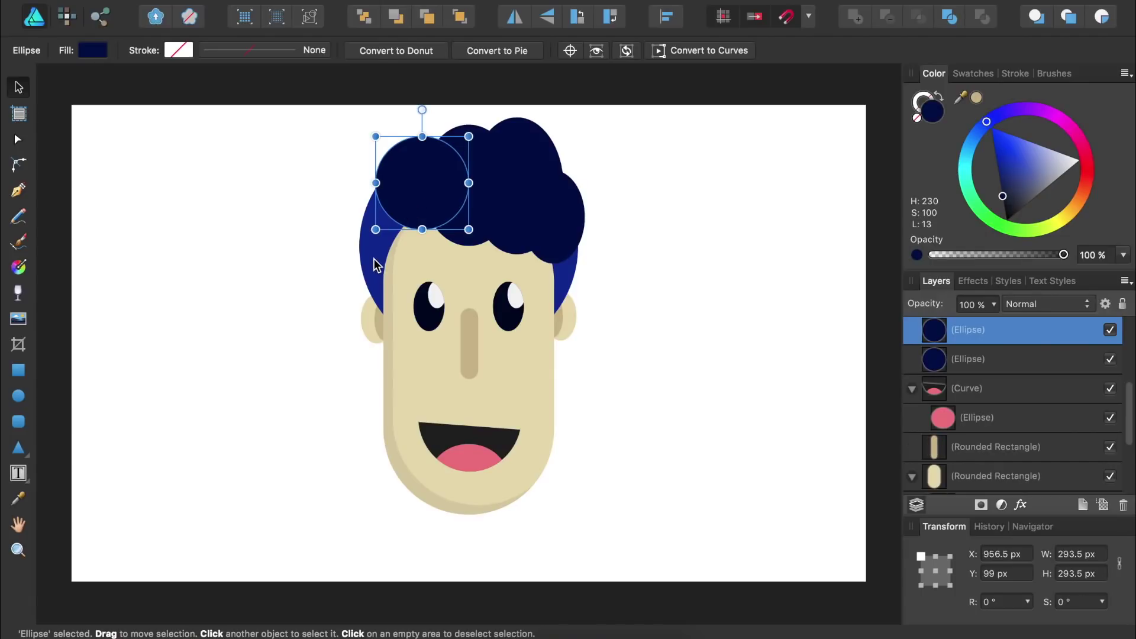
pyautogui.moveTo(961, 97); pyautogui.dragTo(575, 265)
pyautogui.click(976, 97)
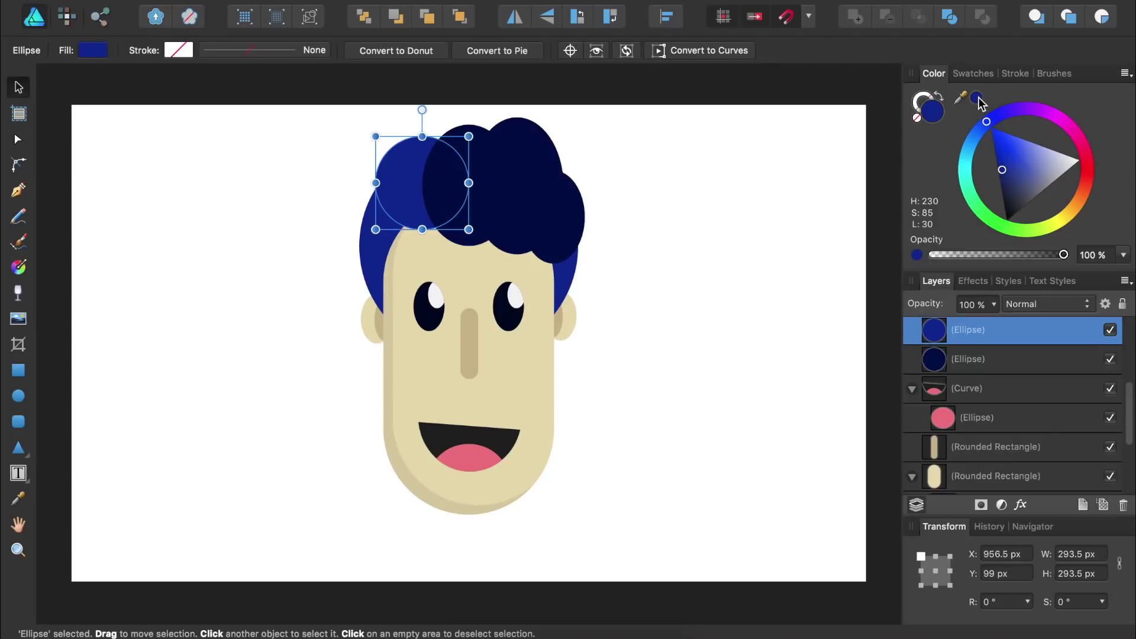
# Step: Offset the bright blue copy 20 px up and 20 px right, and clip it inside the dark leftmost hair ellipse
pyautogui.hotkey('shift', 'Up')
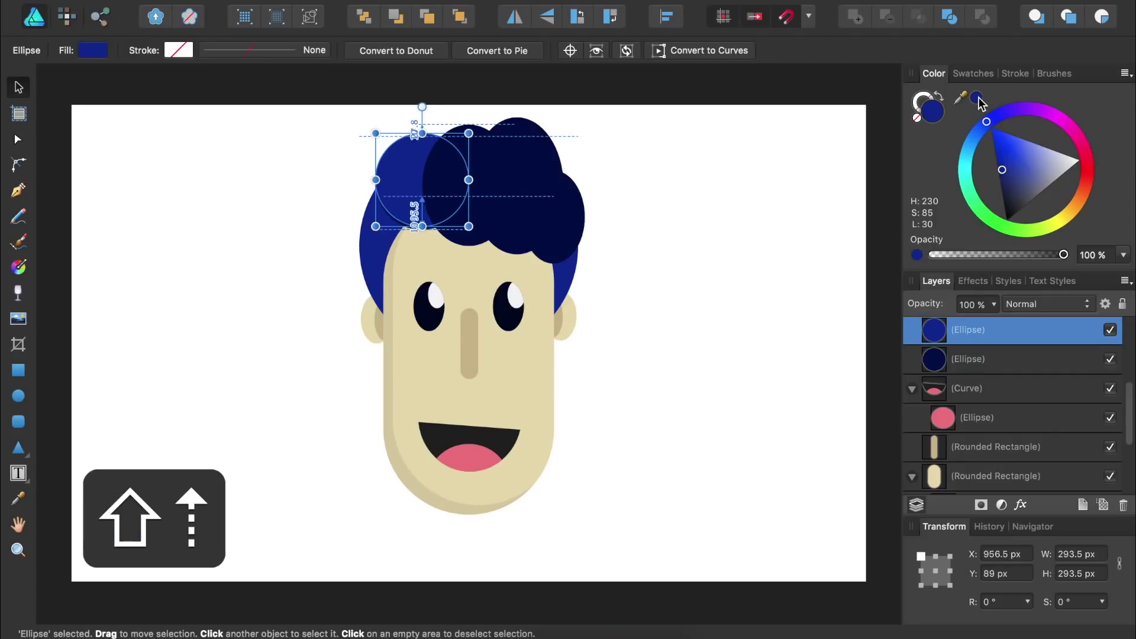
pyautogui.hotkey('shift', 'Up')
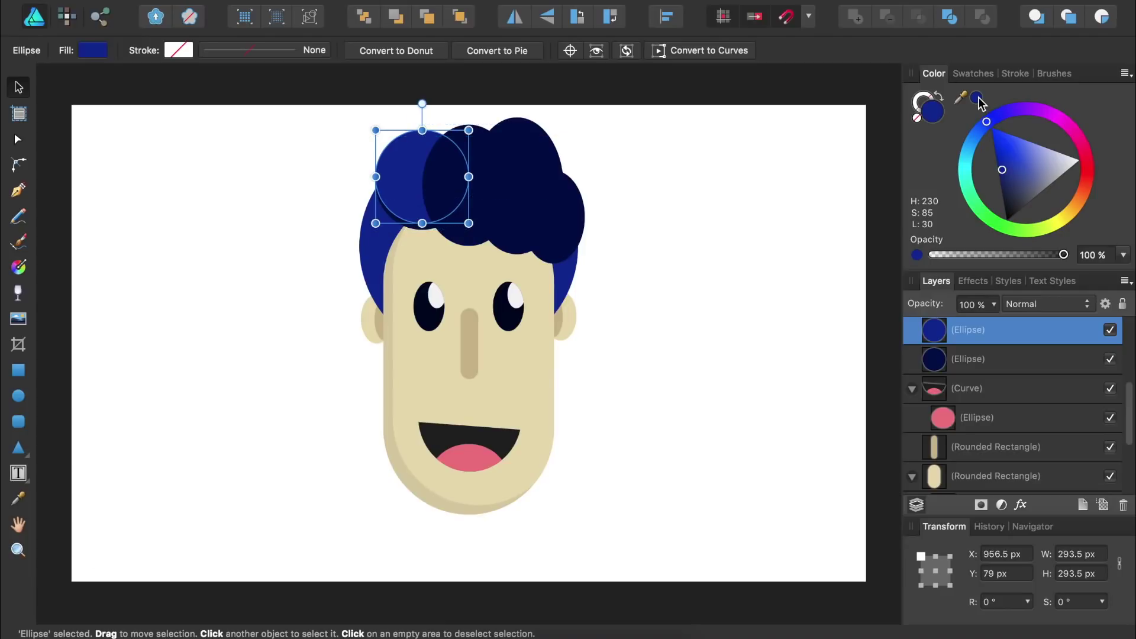
pyautogui.hotkey('shift', 'Right')
pyautogui.hotkey('shift', 'Right')
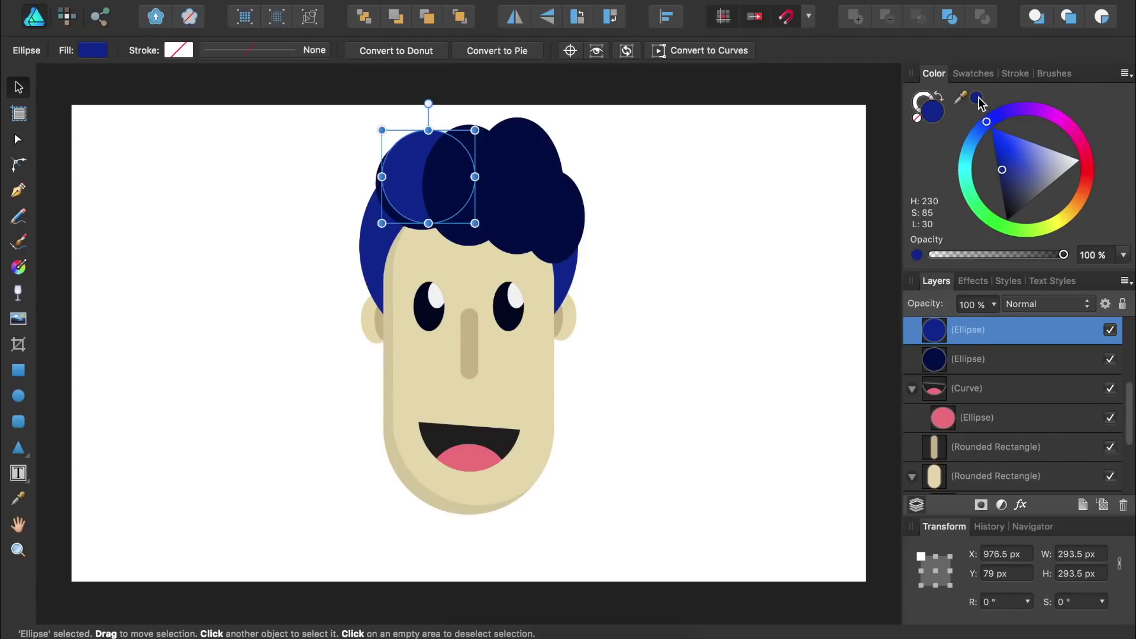
pyautogui.moveTo(938, 330); pyautogui.dragTo(936, 363)
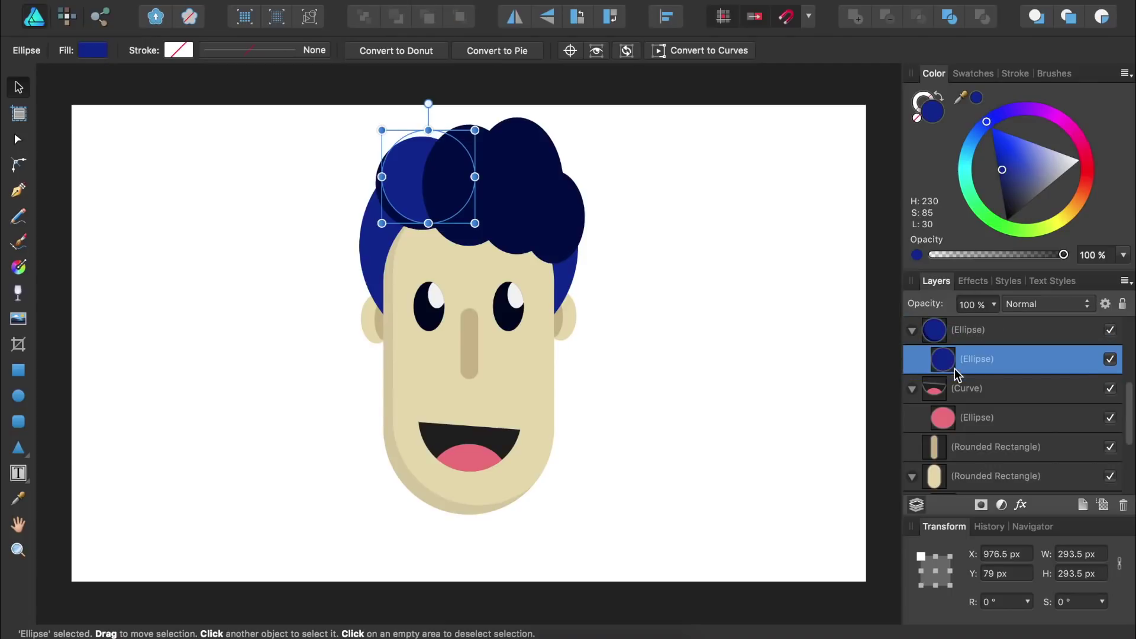
pyautogui.click(776, 351)
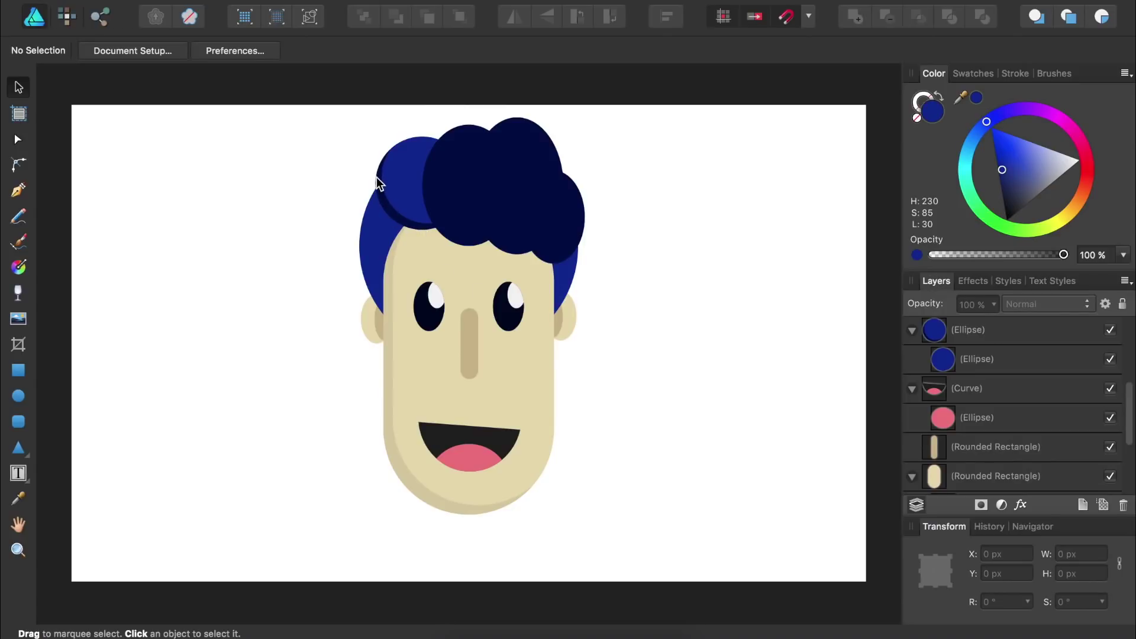
# Step: Duplicate the second hair ellipse from the left and fill the copy with the brighter blue, H 230, S 85, L 30
pyautogui.click(448, 190)
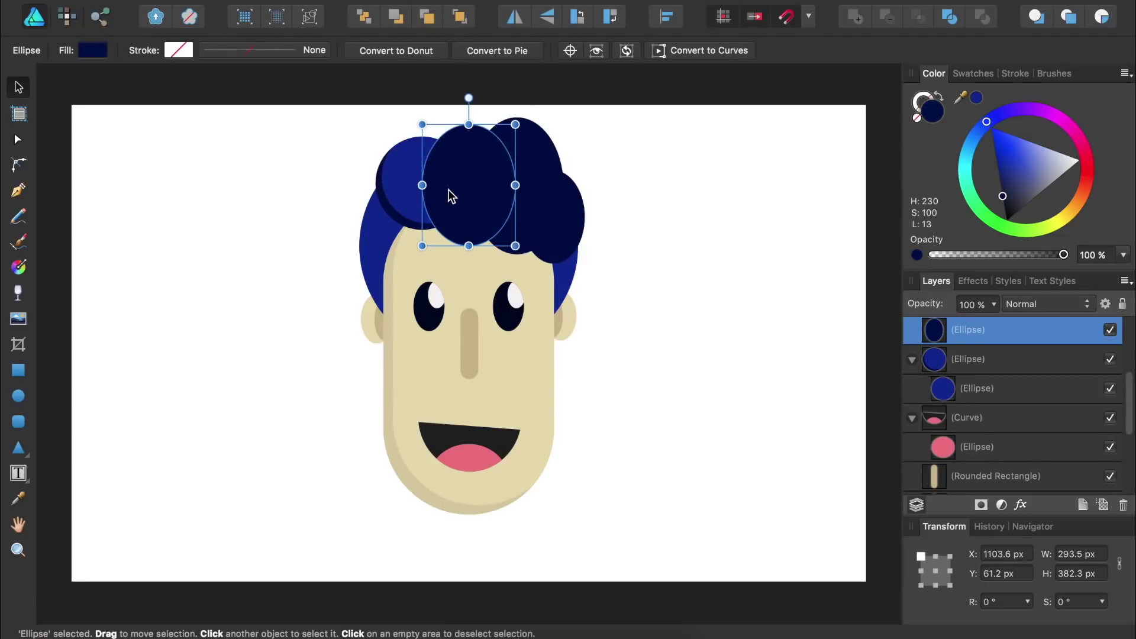
pyautogui.press('super+j')
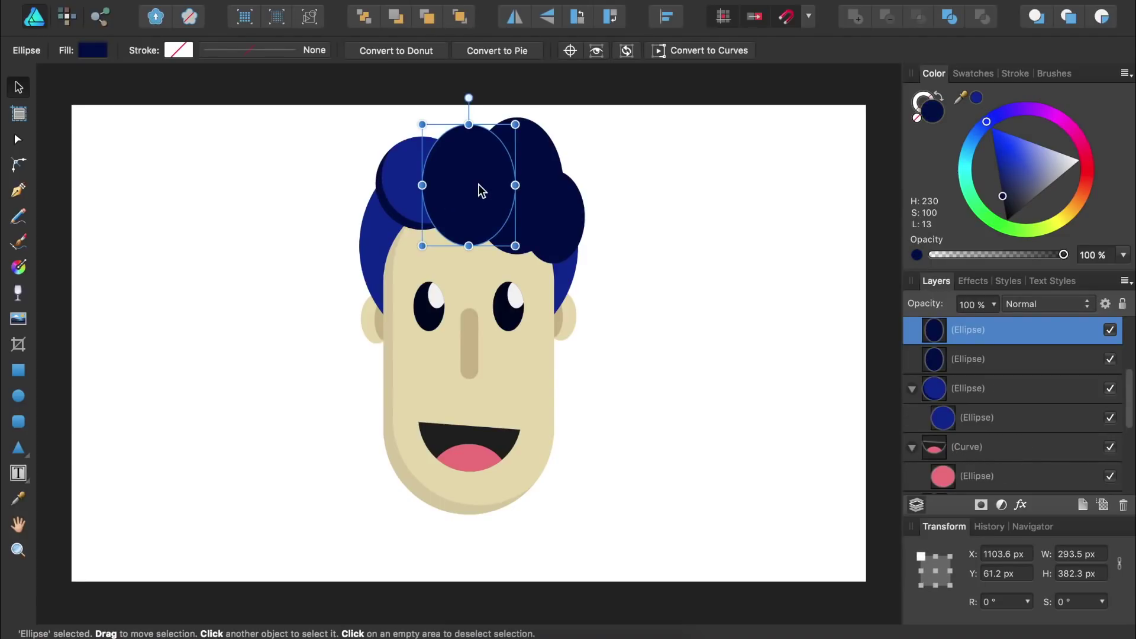
pyautogui.click(974, 98)
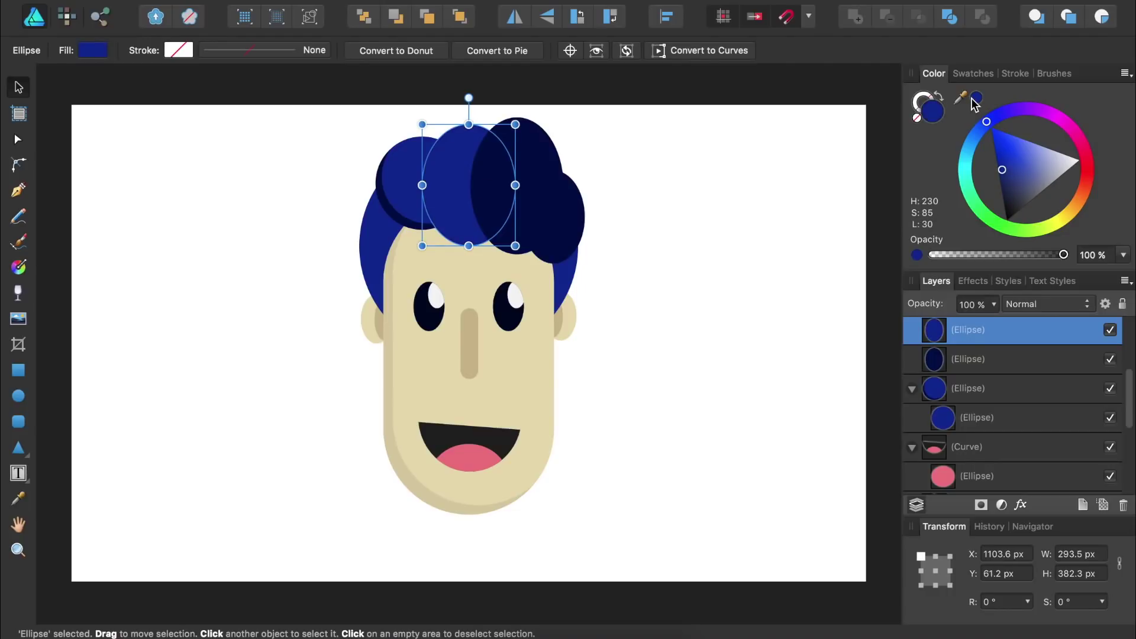
# Step: Offset the second ellipse's bright copy 20 px up and 20 px right, and clip it inside the dark ellipse beneath
pyautogui.hotkey('shift', 'Up')
pyautogui.hotkey('shift', 'Up')
pyautogui.hotkey('shift', 'Right')
pyautogui.hotkey('shift', 'Right')
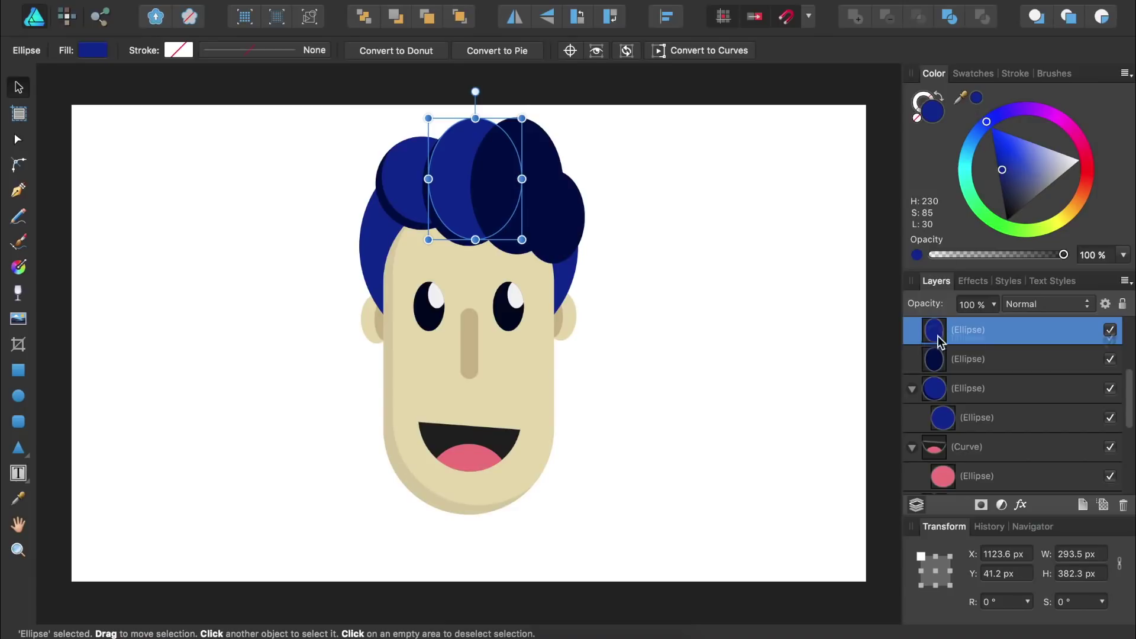
pyautogui.moveTo(938, 330); pyautogui.dragTo(956, 367)
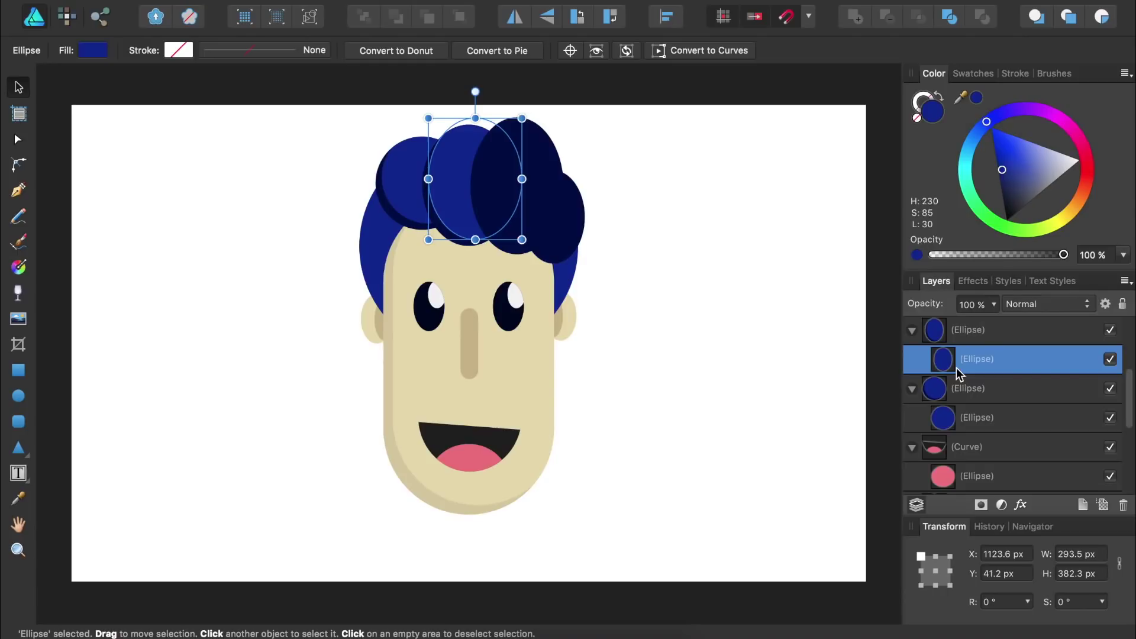
# Step: Give the third, tallest hair ellipse a brighter blue copy offset up and right and clipped inside it
pyautogui.click(533, 178)
pyautogui.moveTo(473, 113); pyautogui.dragTo(521, 170)
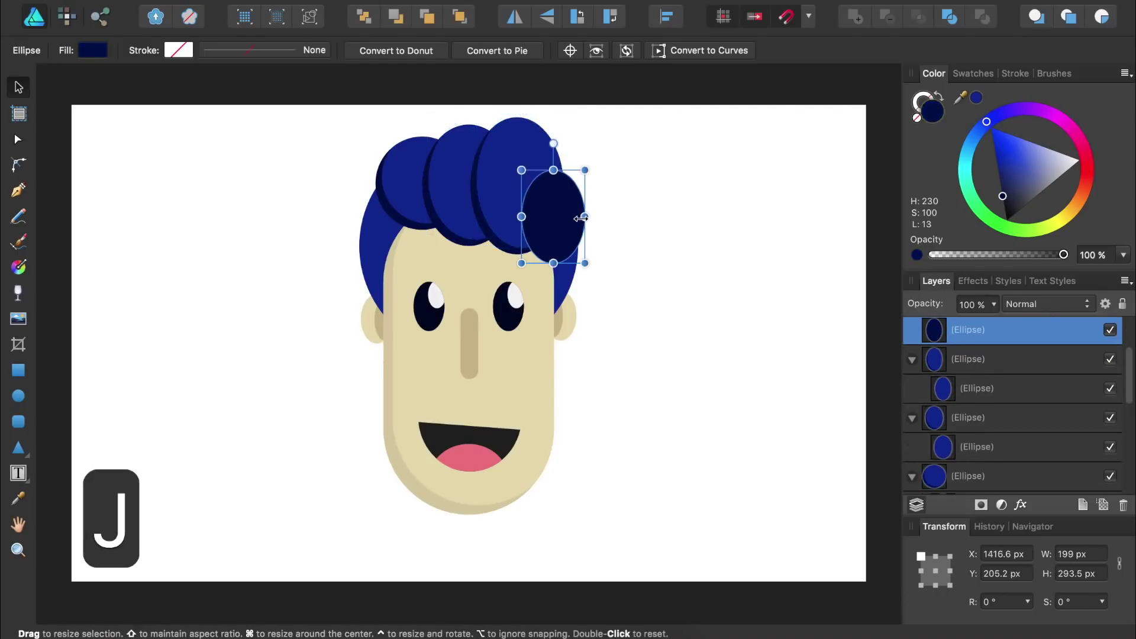
# Step: Duplicate the rightmost hair ellipse in the brighter blue and offset the copy 20 px up and right, leaving it unclipped
pyautogui.press('super+j')
pyautogui.hotkey('shift', 'Up')
pyautogui.hotkey('shift', 'Up')
pyautogui.hotkey('shift', 'Right')
pyautogui.hotkey('shift', 'Right')
pyautogui.click(694, 229)
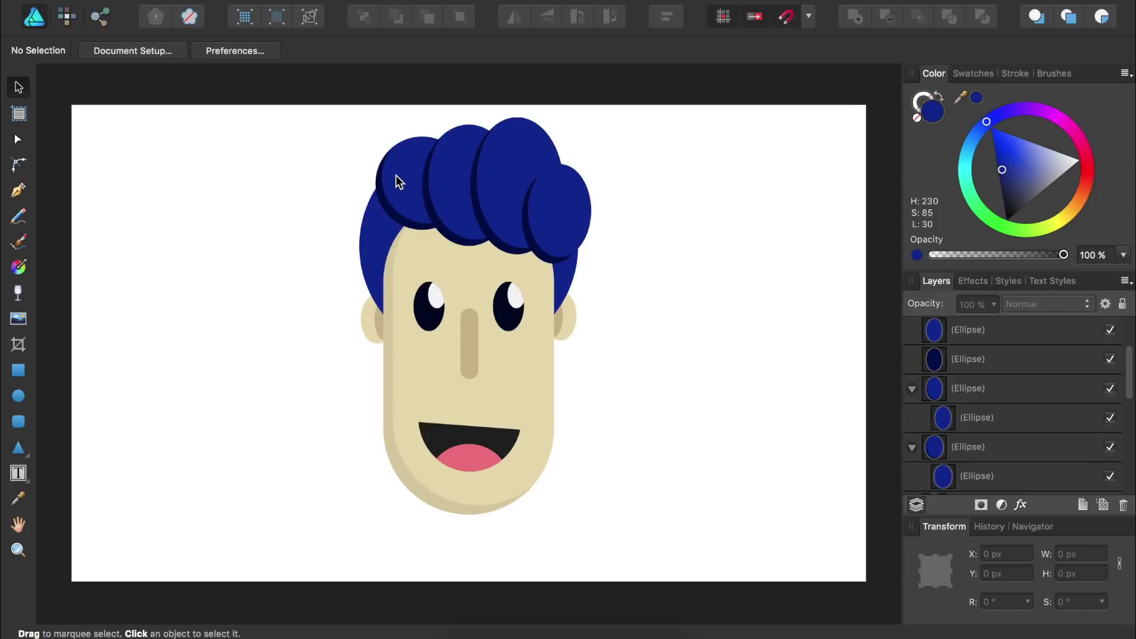
# Step: Bring the hair ellipses to the front one by one, from the rightmost bright copy to the leftmost ellipse, so each overlaps its right neighbour
pyautogui.click(567, 208)
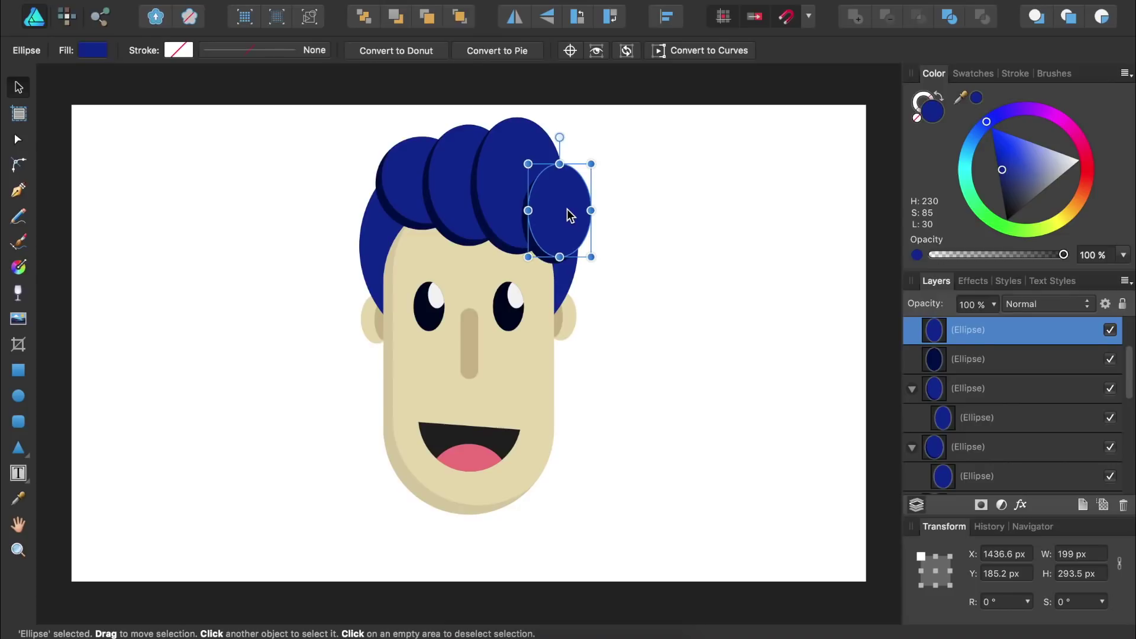
pyautogui.click(460, 18)
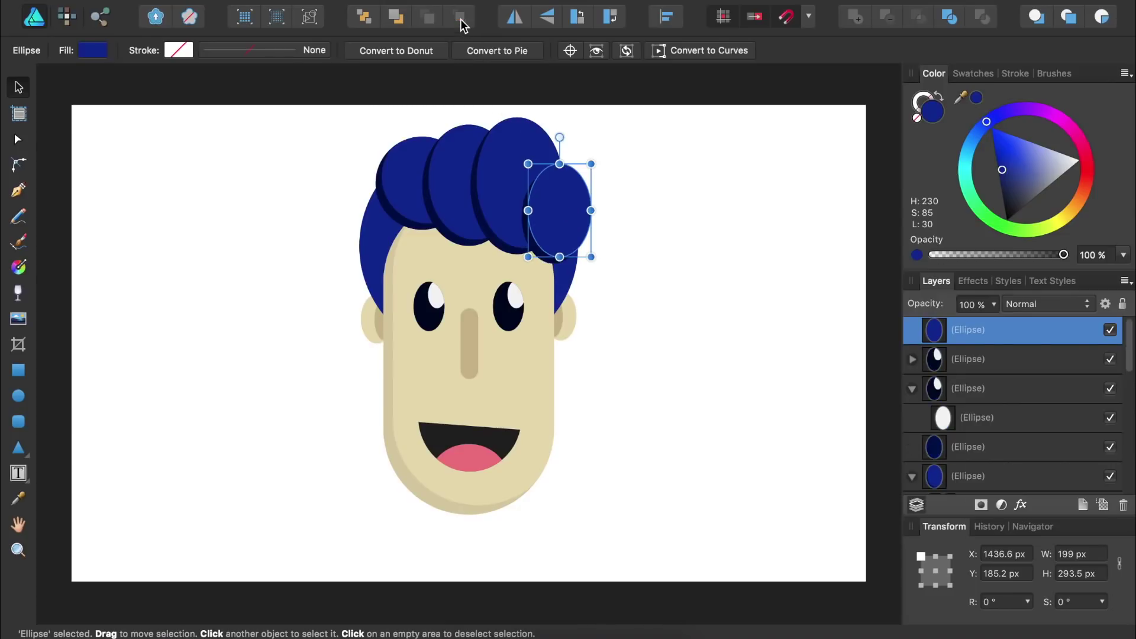
pyautogui.click(500, 164)
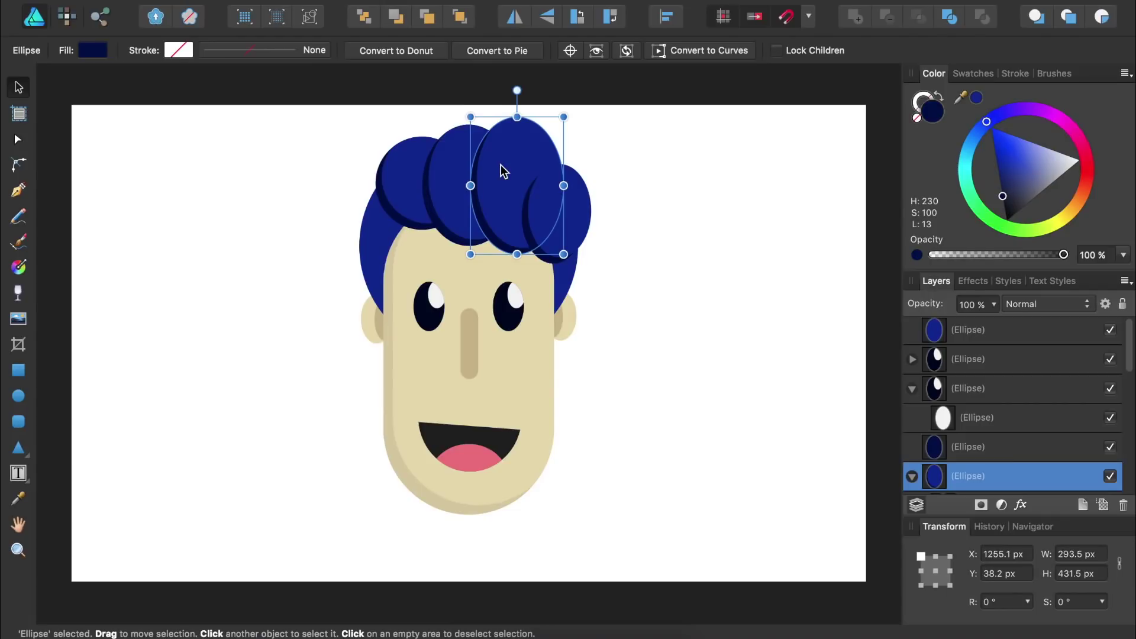
pyautogui.click(461, 16)
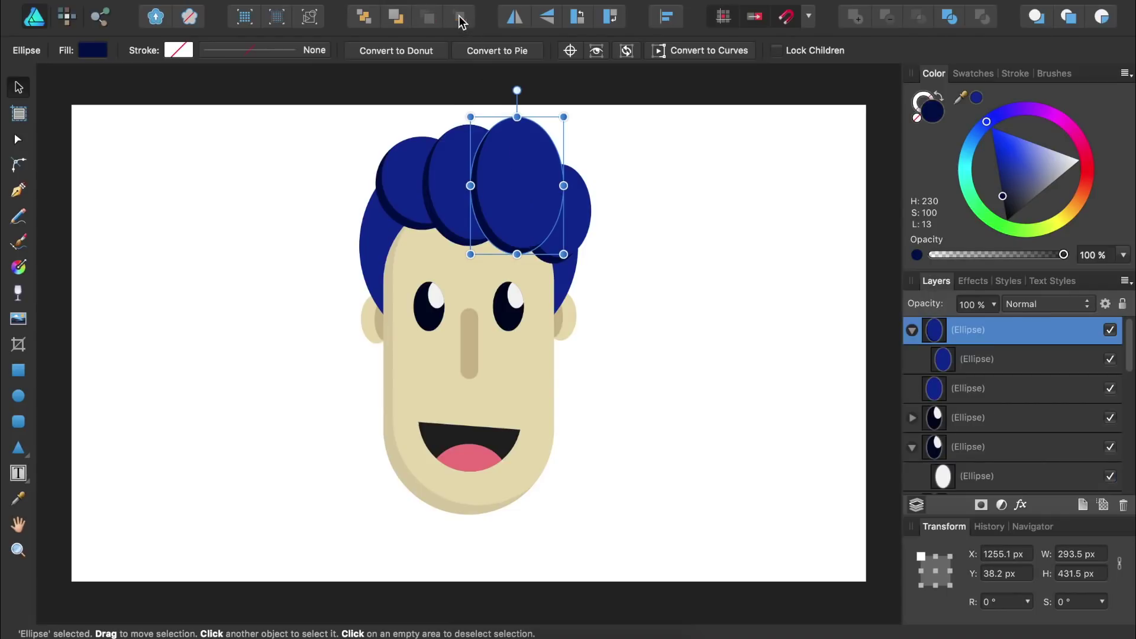
pyautogui.click(449, 161)
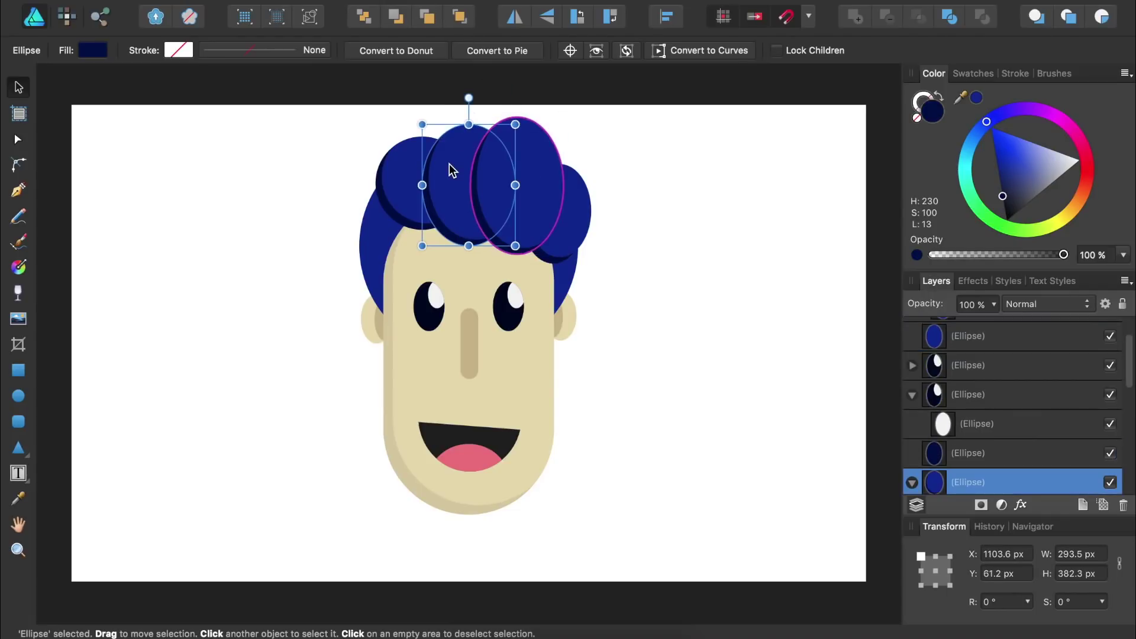
pyautogui.click(461, 17)
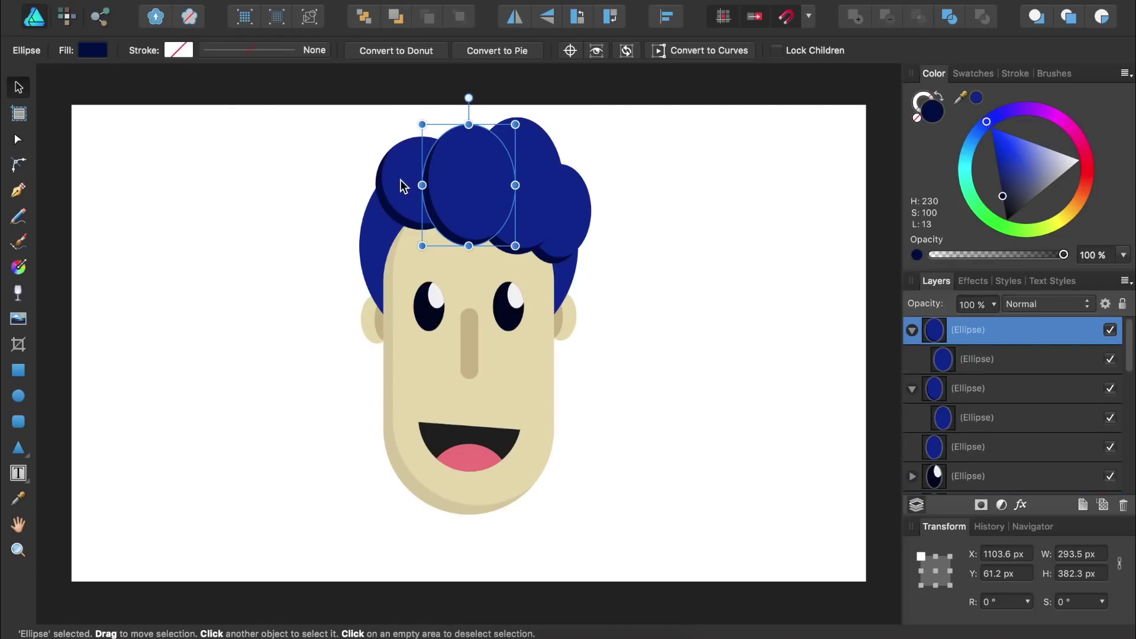
pyautogui.click(400, 180)
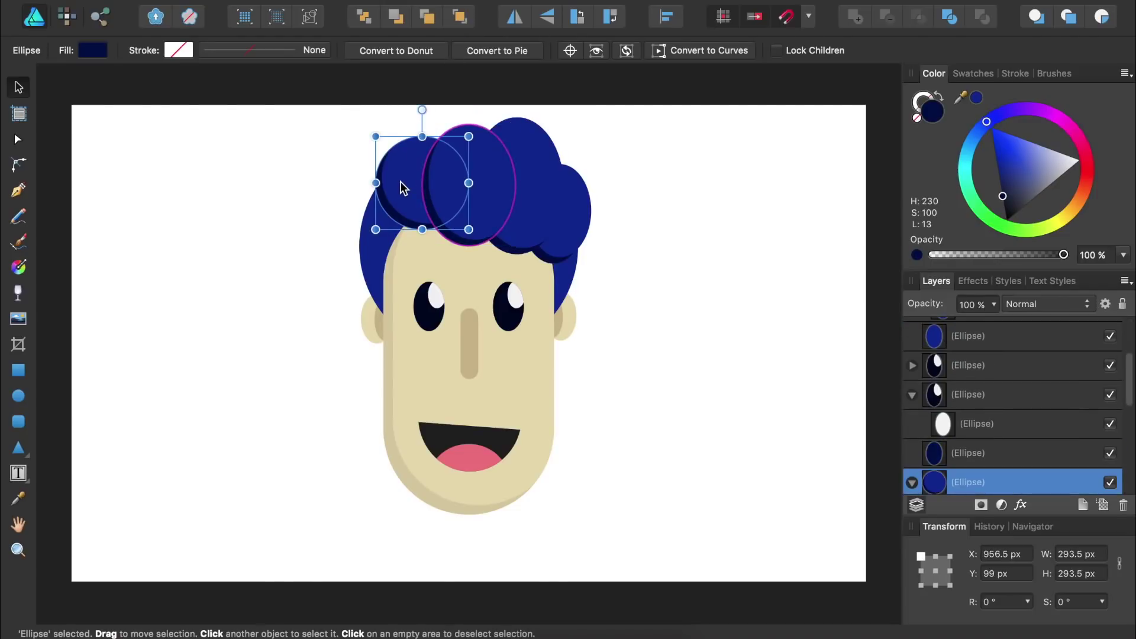
pyautogui.click(460, 16)
pyautogui.click(290, 203)
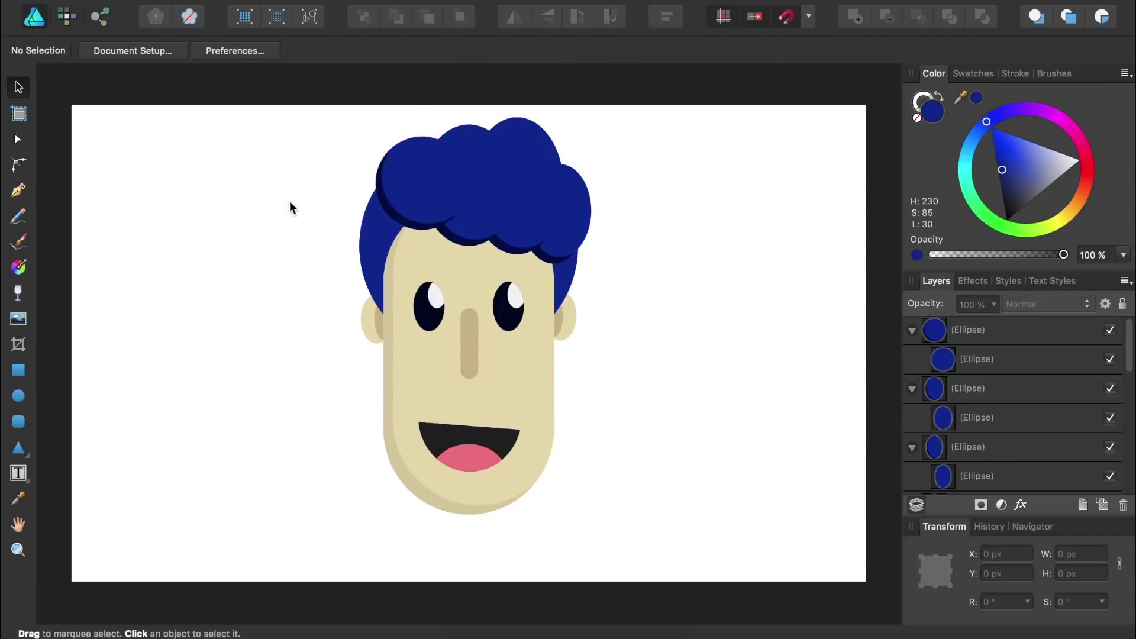